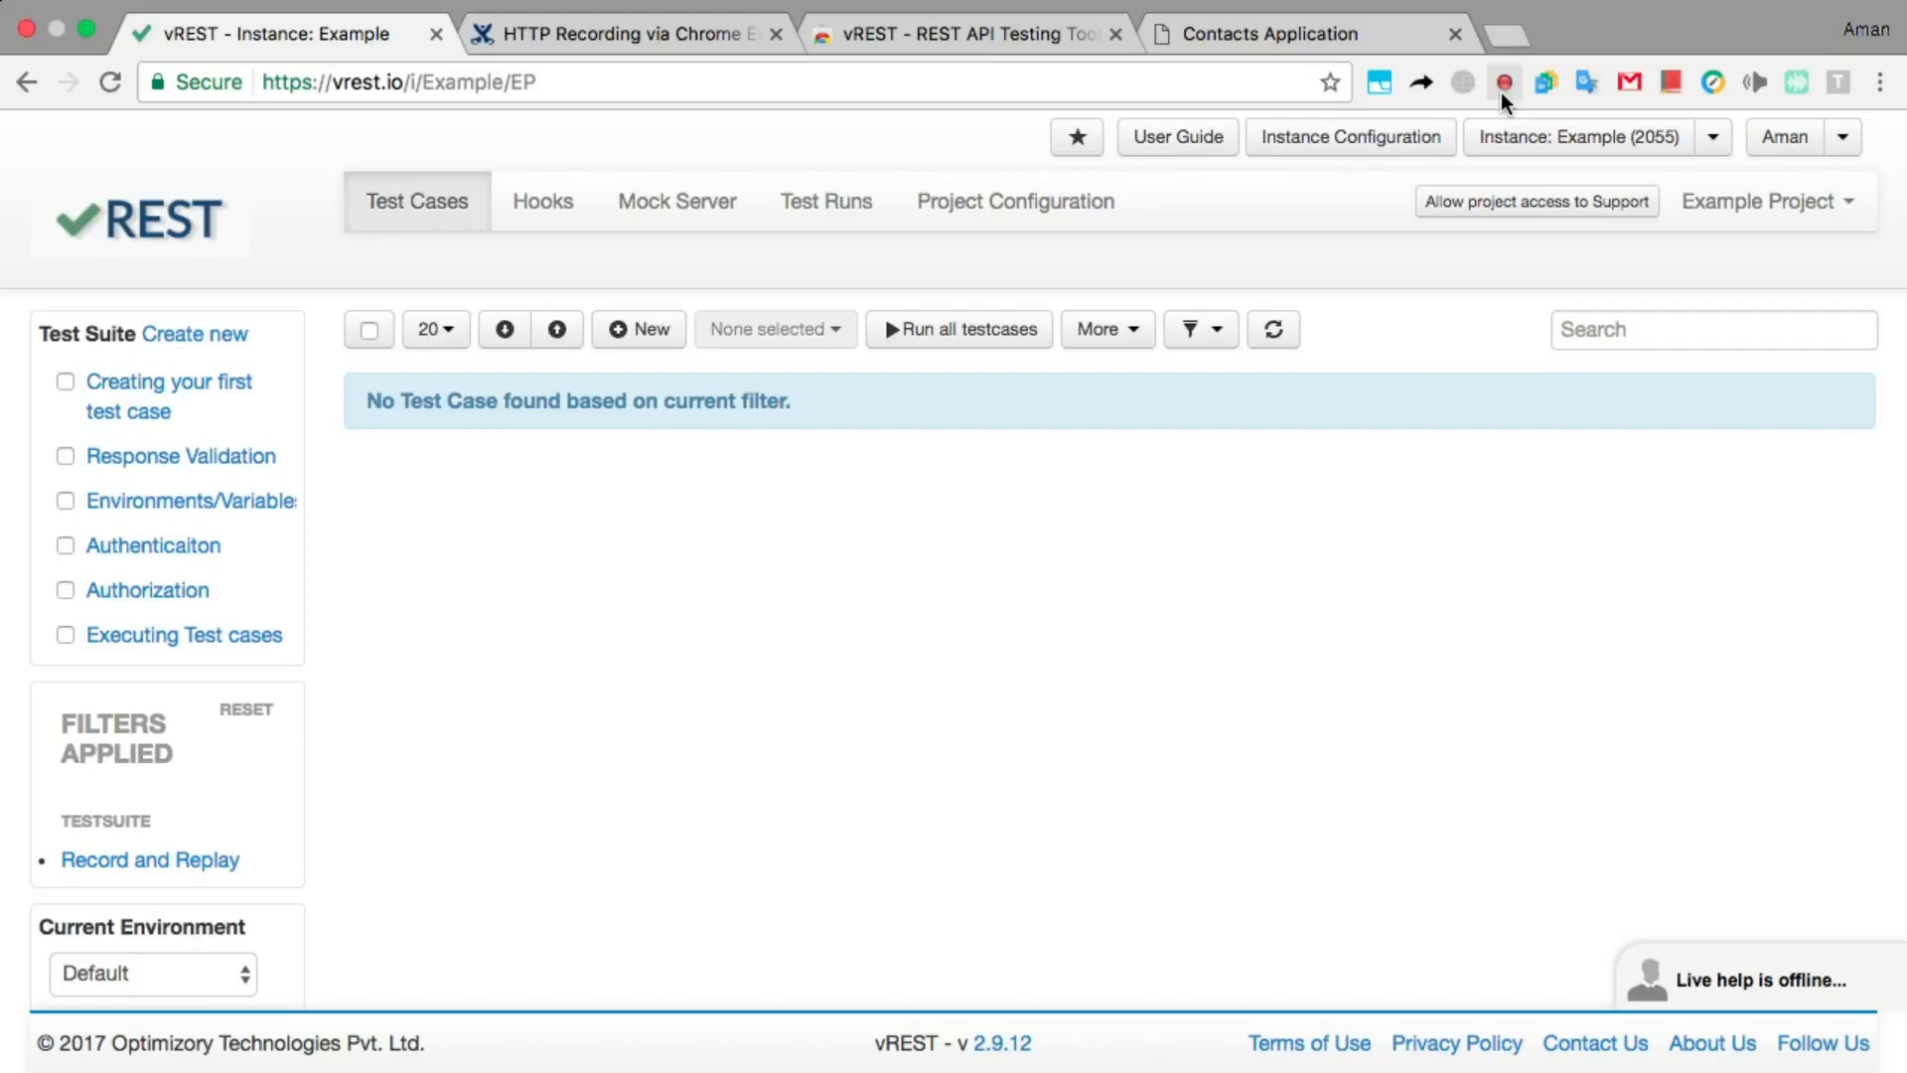
- Review the vREST extension's Chrome Web Store page and bring up the extension's options from the vREST instance page
{"action": "left_click", "coordinate": [1051, 39]}
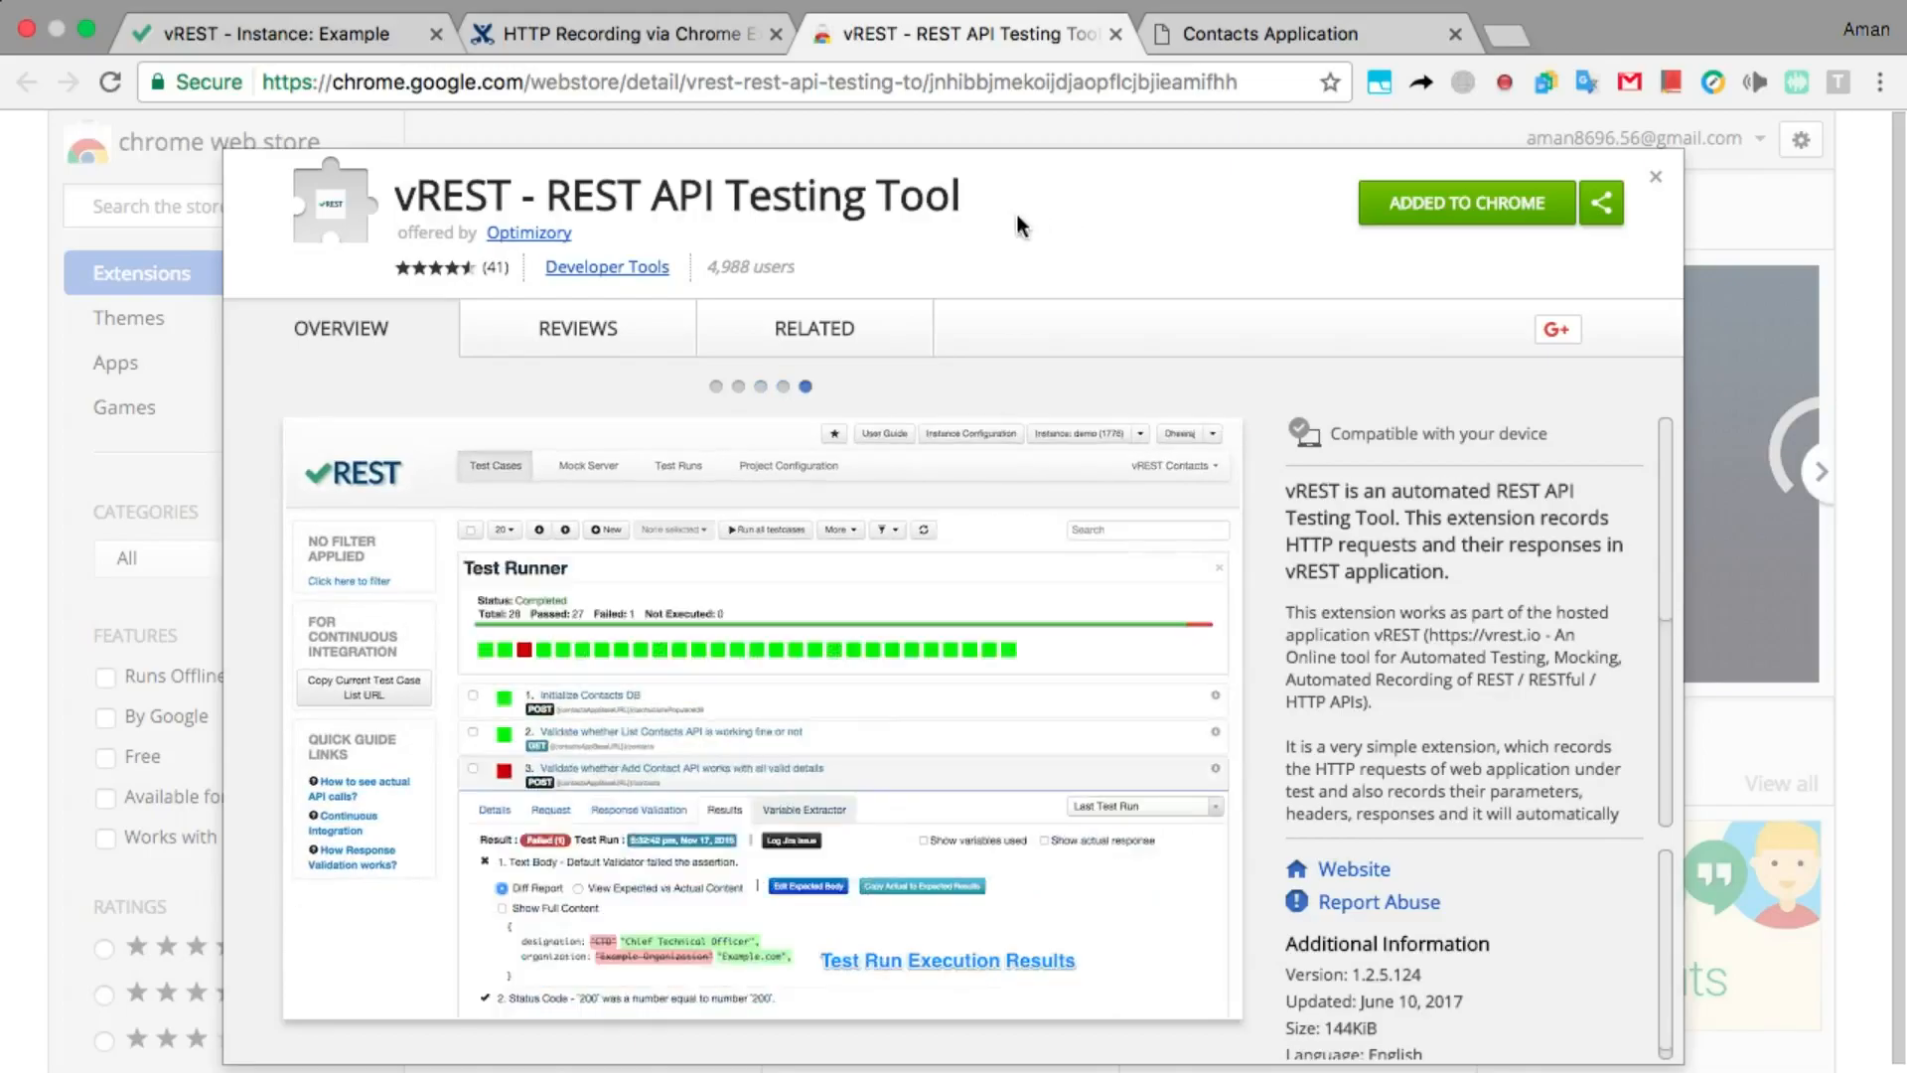
{"action": "left_click", "coordinate": [310, 43]}
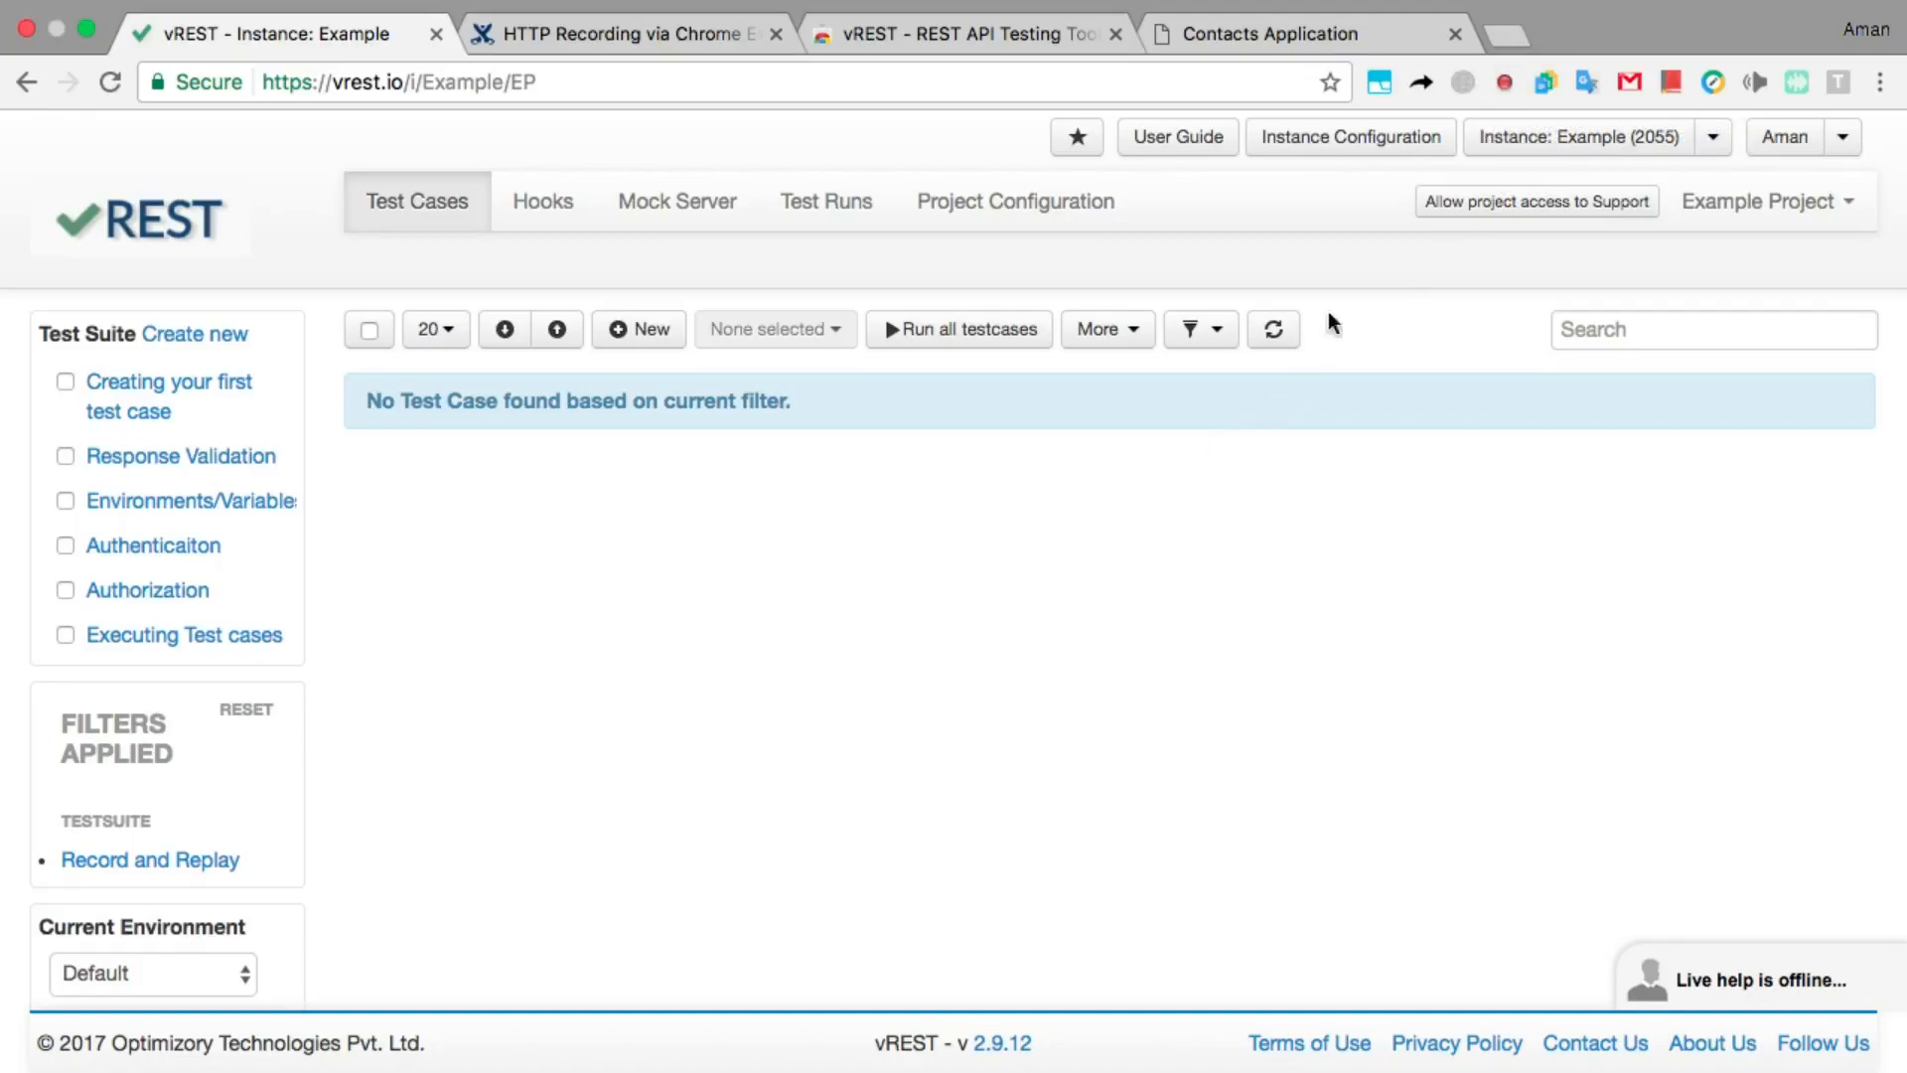
{"action": "left_click", "coordinate": [1498, 86]}
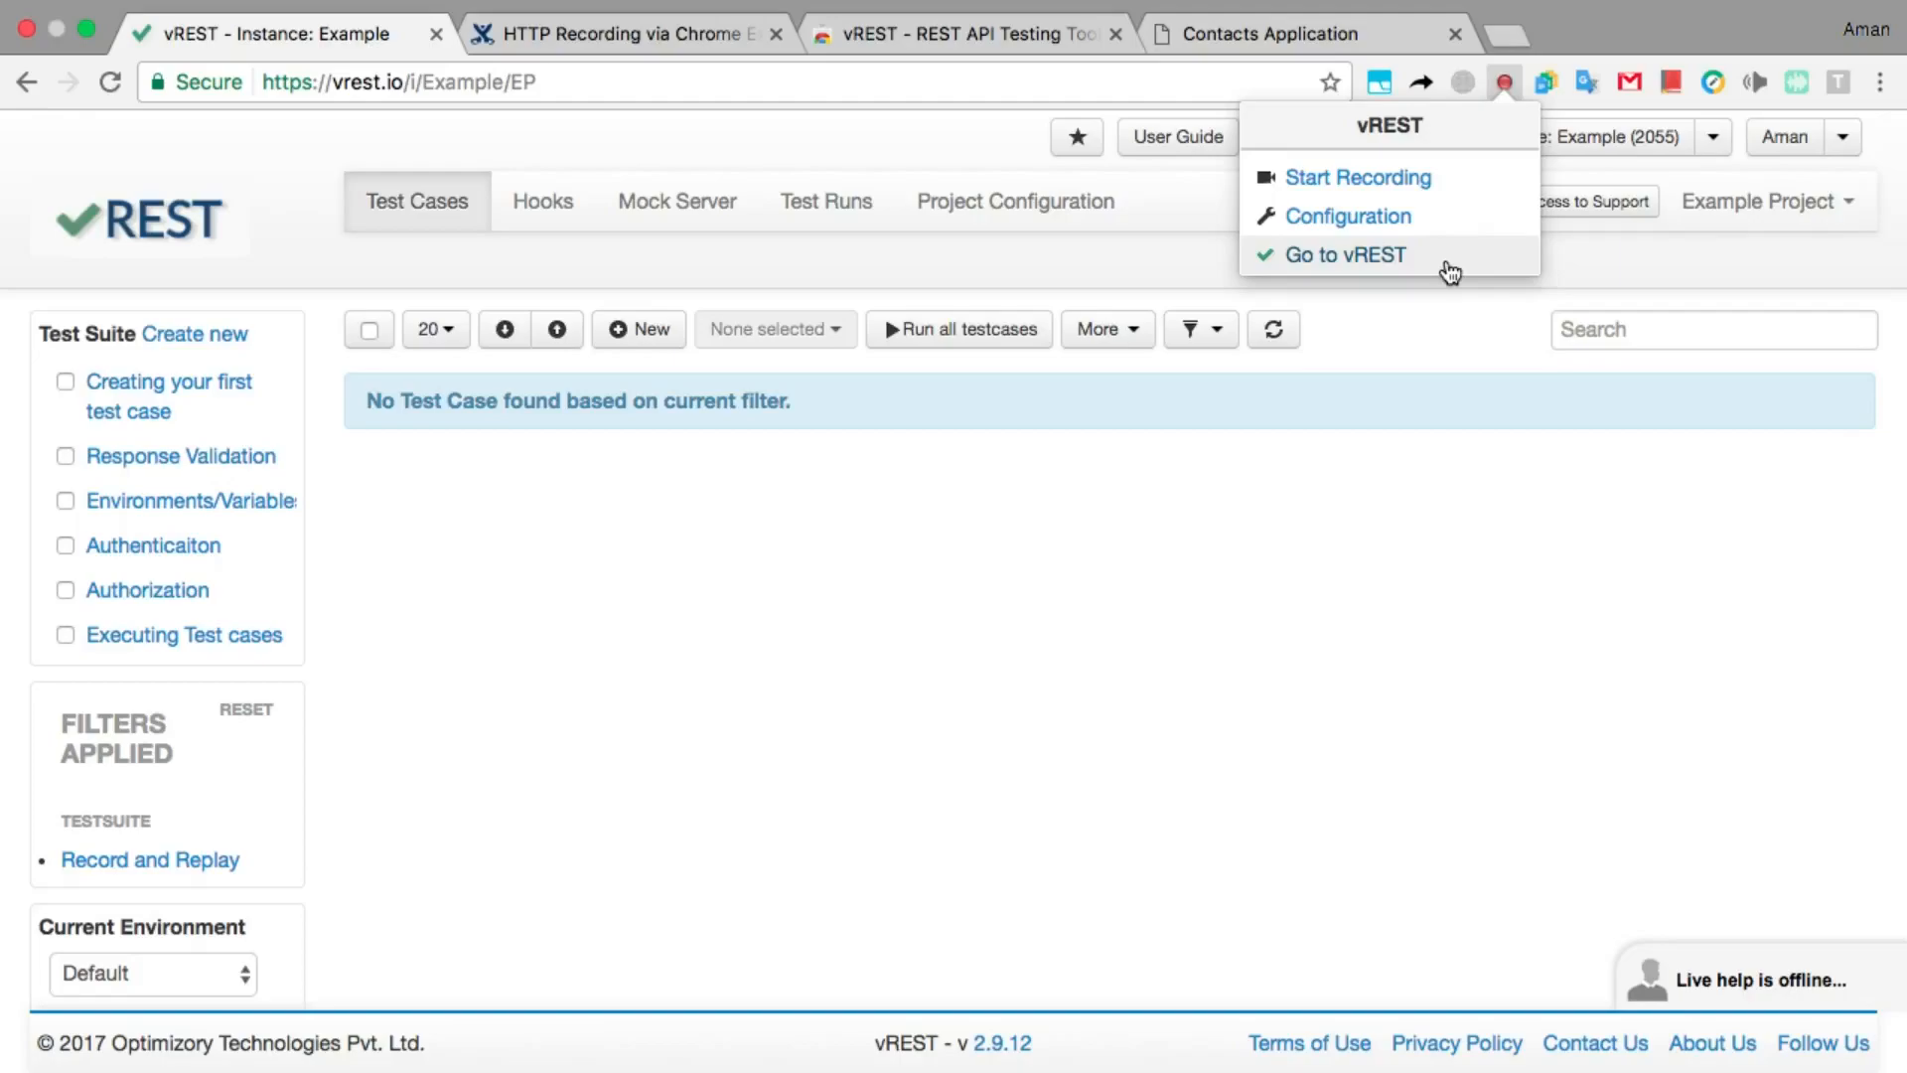
- Switch to the Contacts Application page and open the vREST extension's configuration
{"action": "left_click", "coordinate": [1362, 29]}
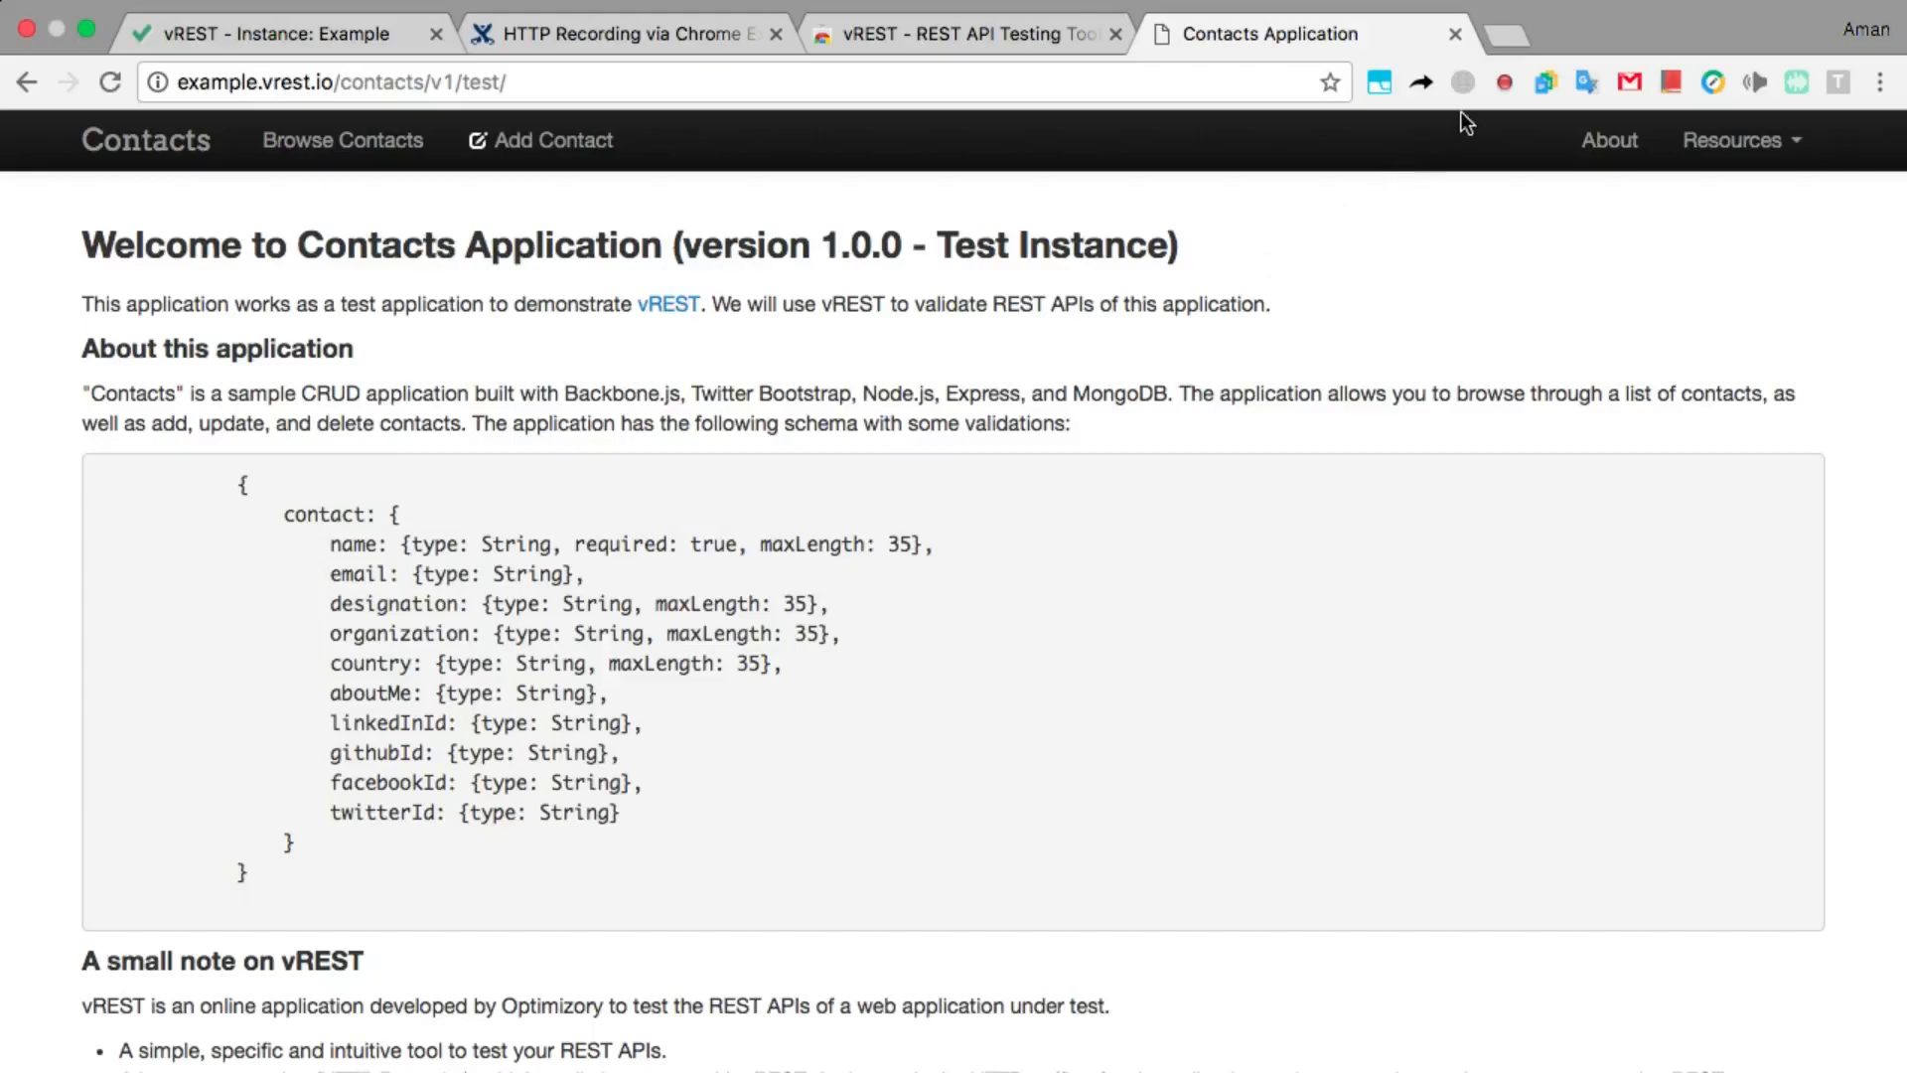
{"action": "left_click", "coordinate": [1504, 83]}
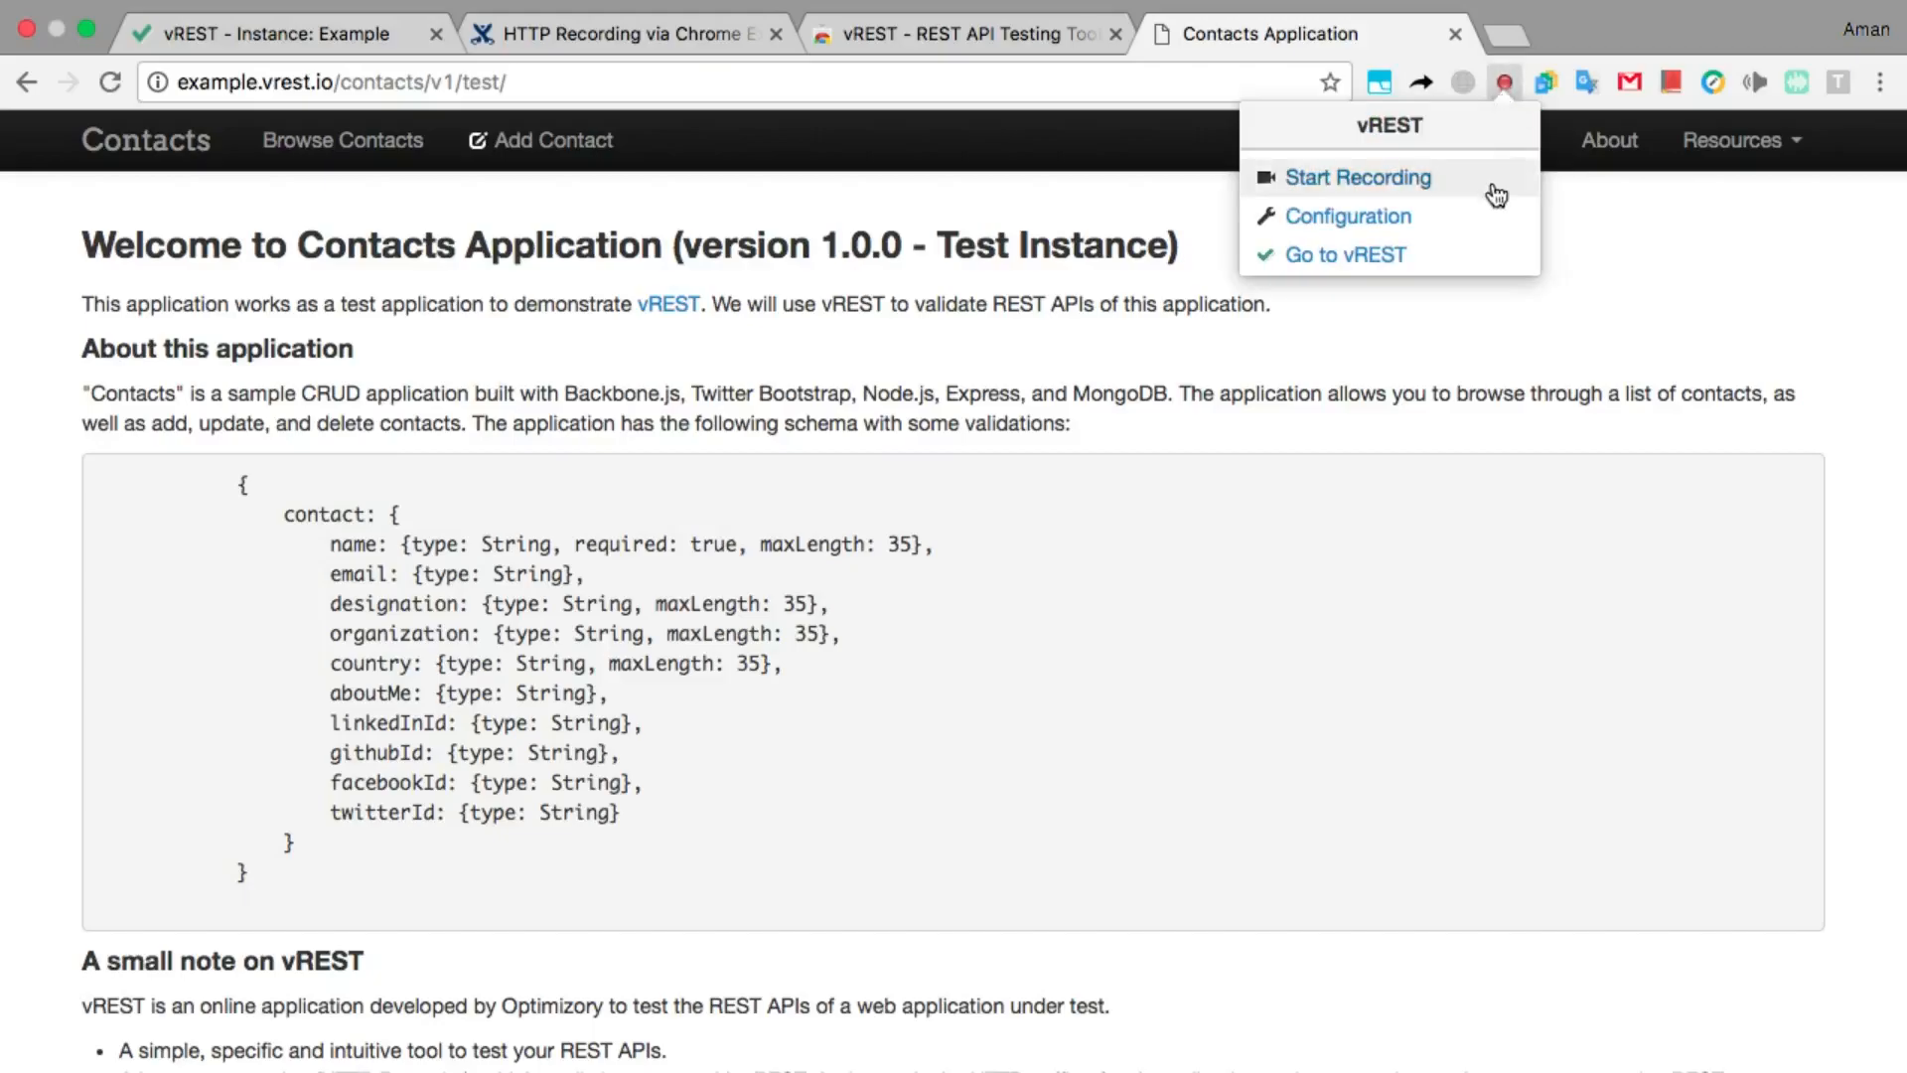
{"action": "left_click", "coordinate": [1487, 220]}
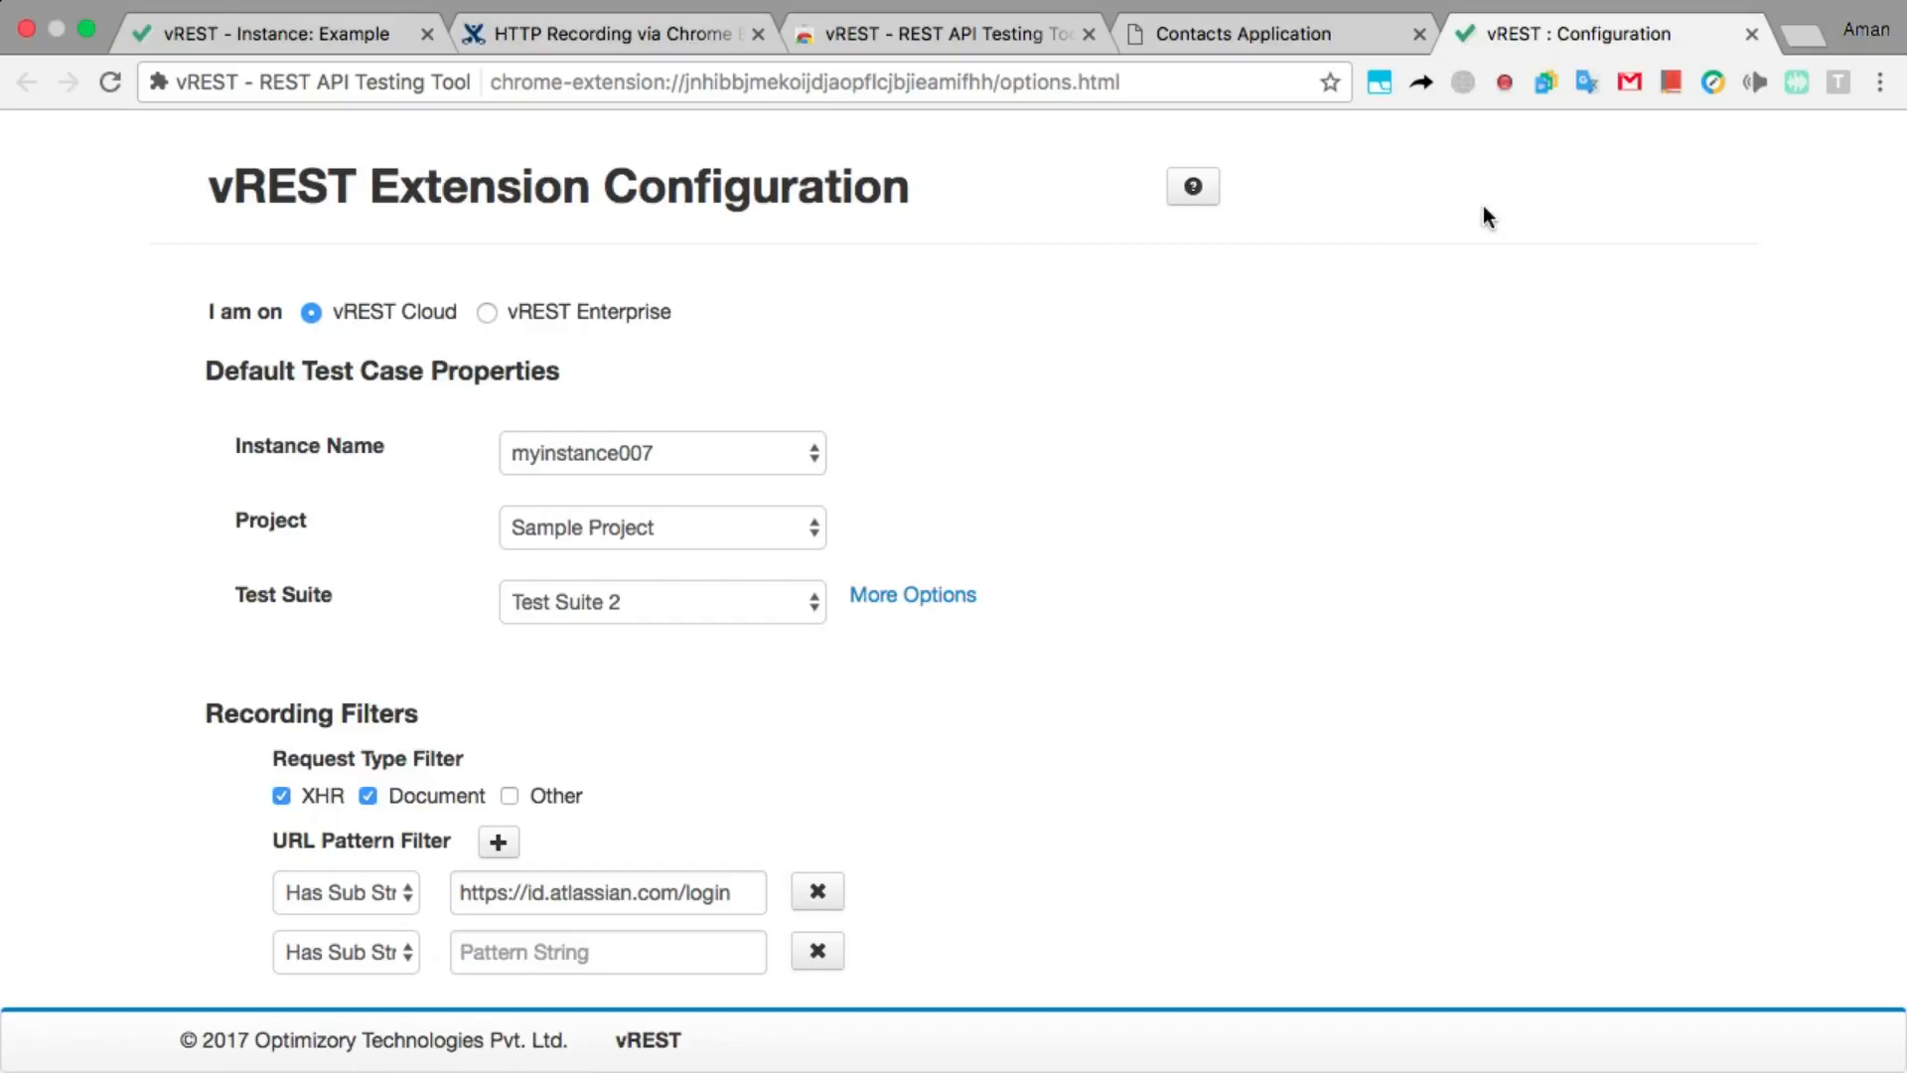
- Set the default test case properties to instance Example, project Example Project and test suite Record and Replay
{"action": "left_click", "coordinate": [786, 457]}
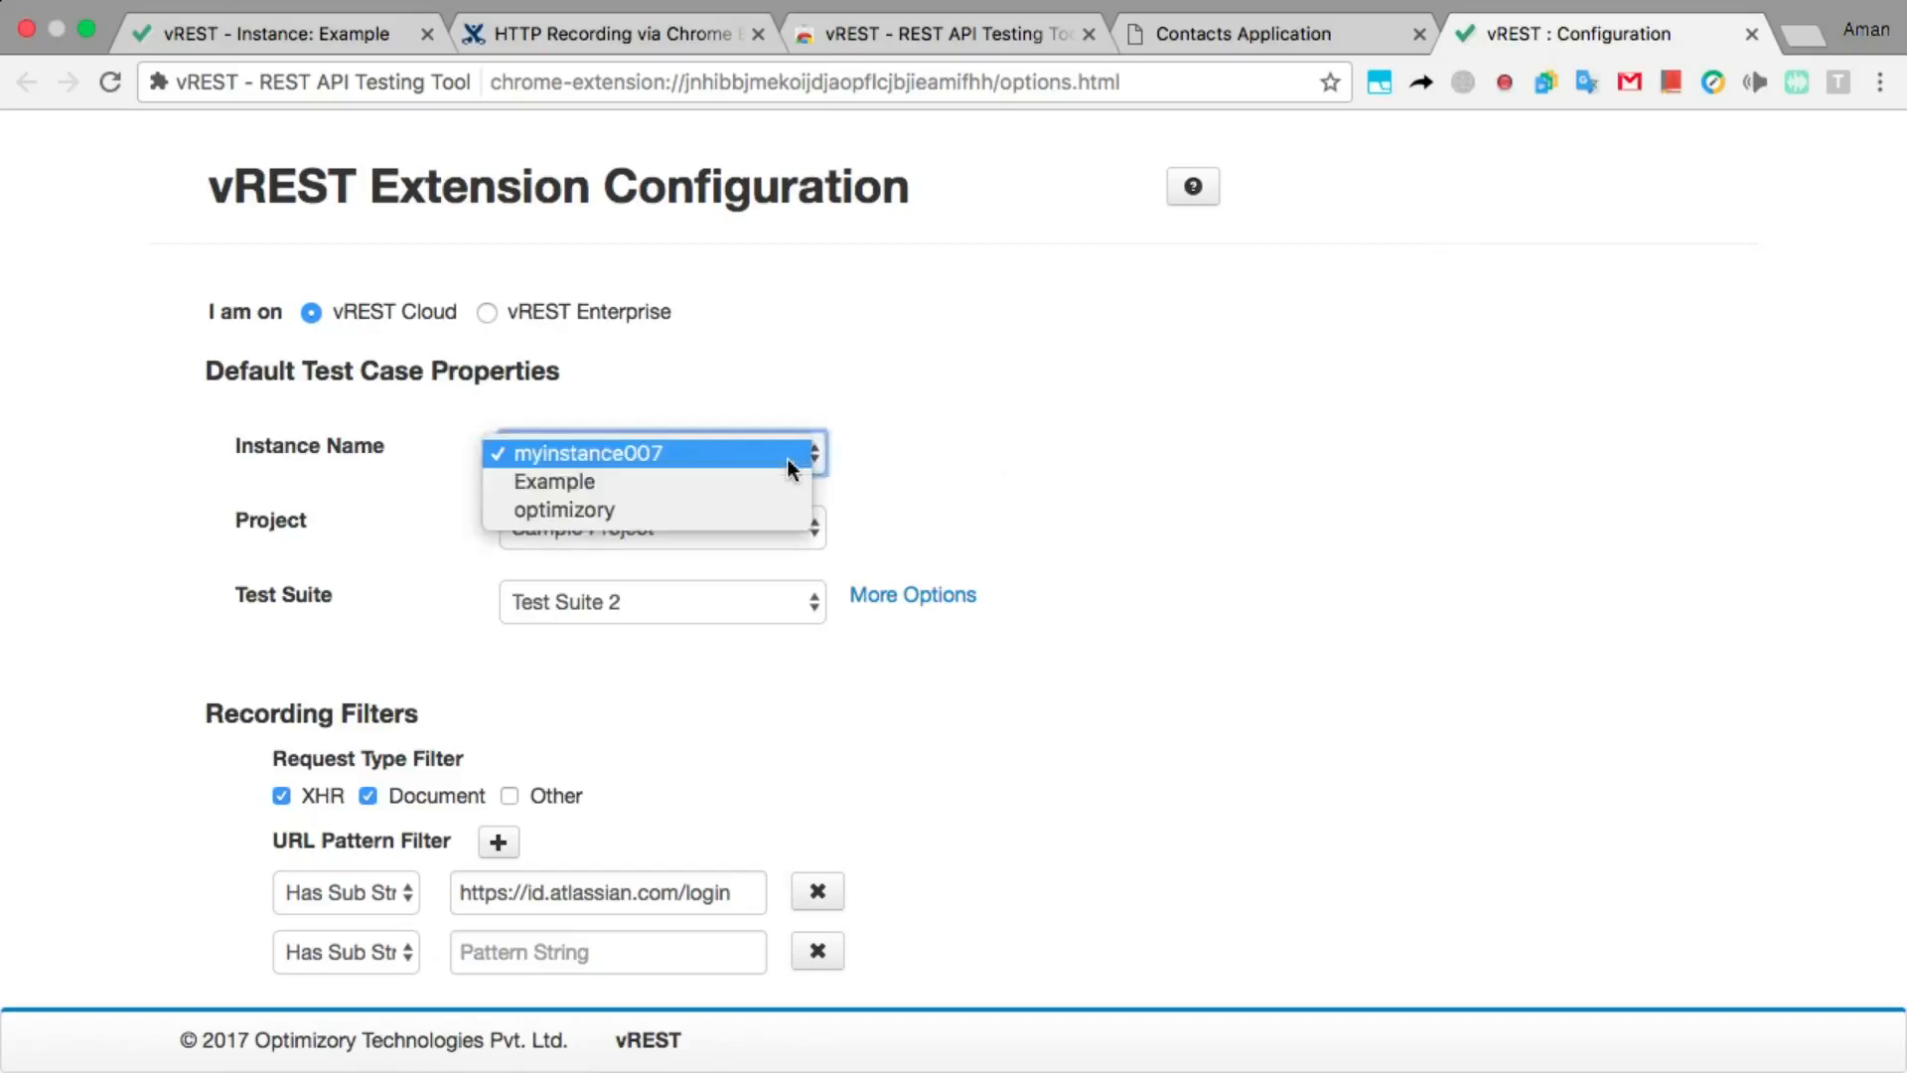
{"action": "left_click", "coordinate": [755, 485]}
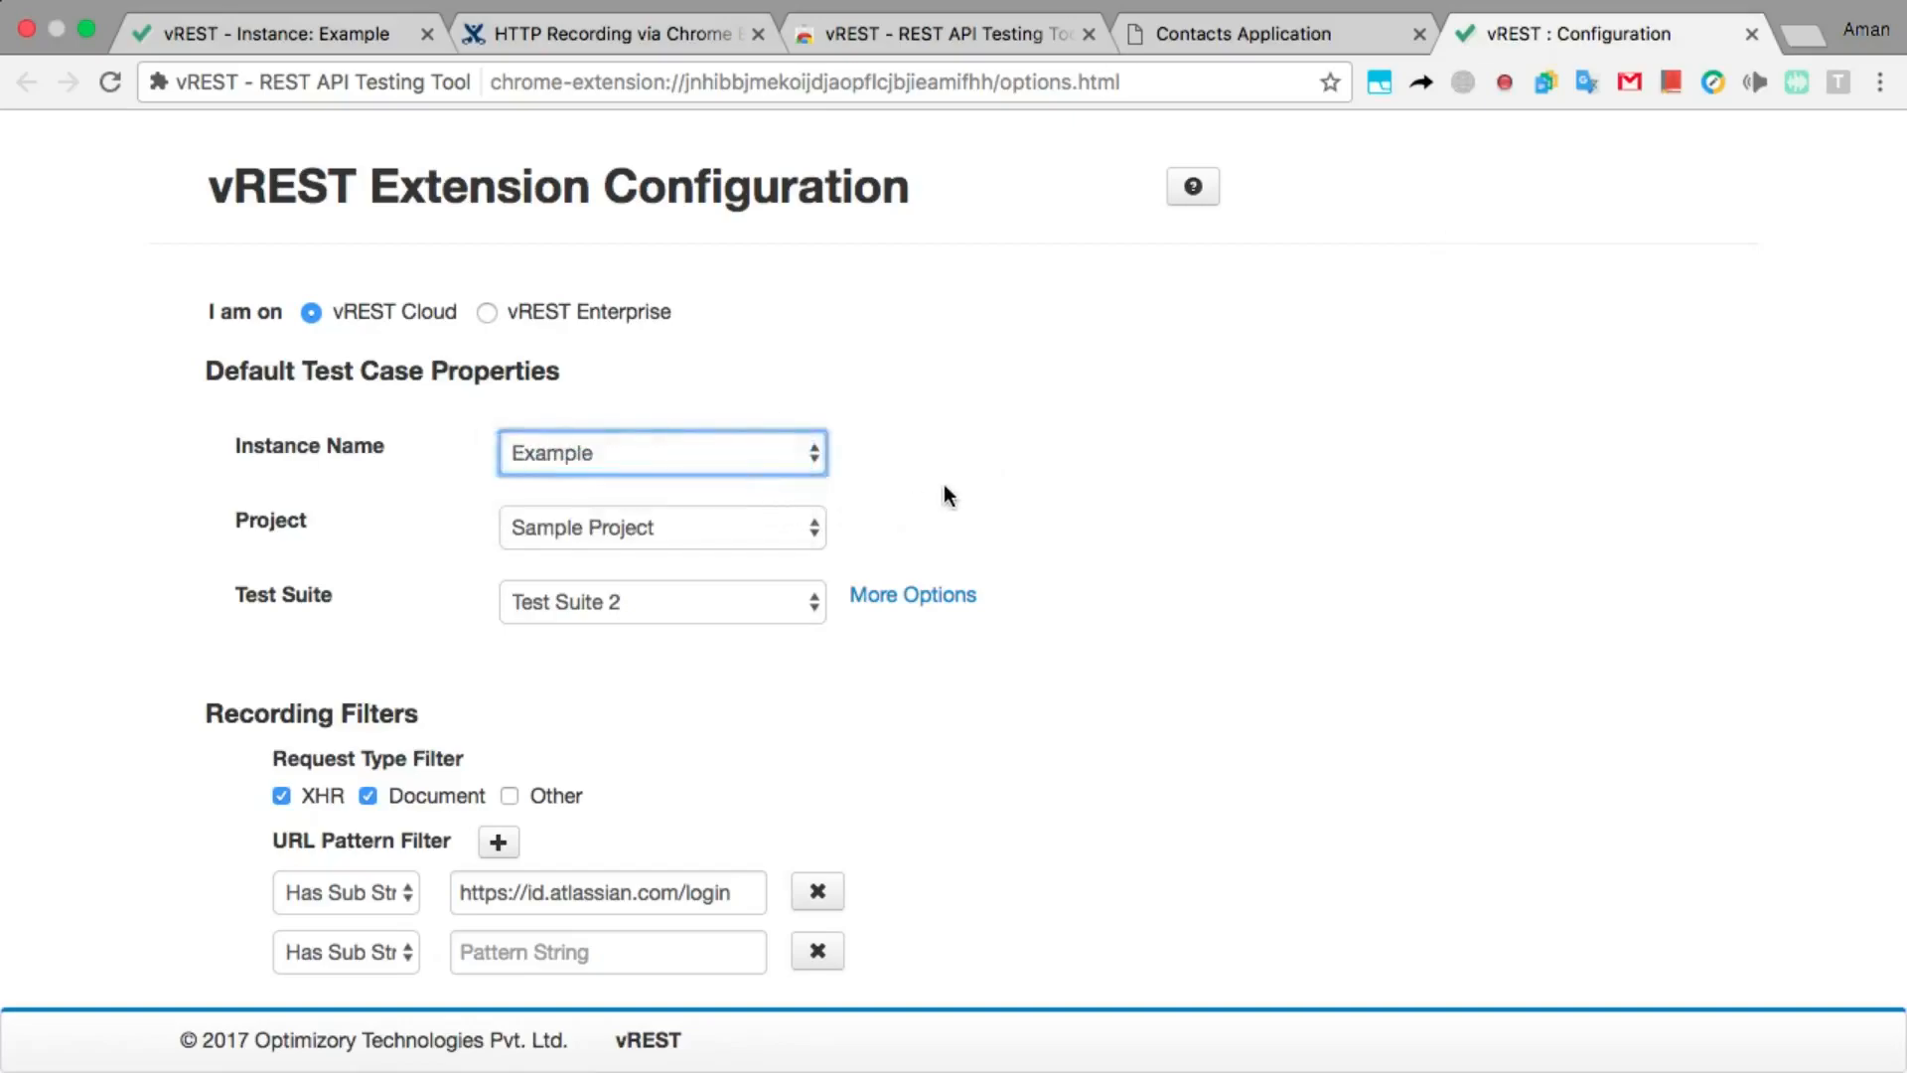
{"action": "left_click", "coordinate": [720, 536]}
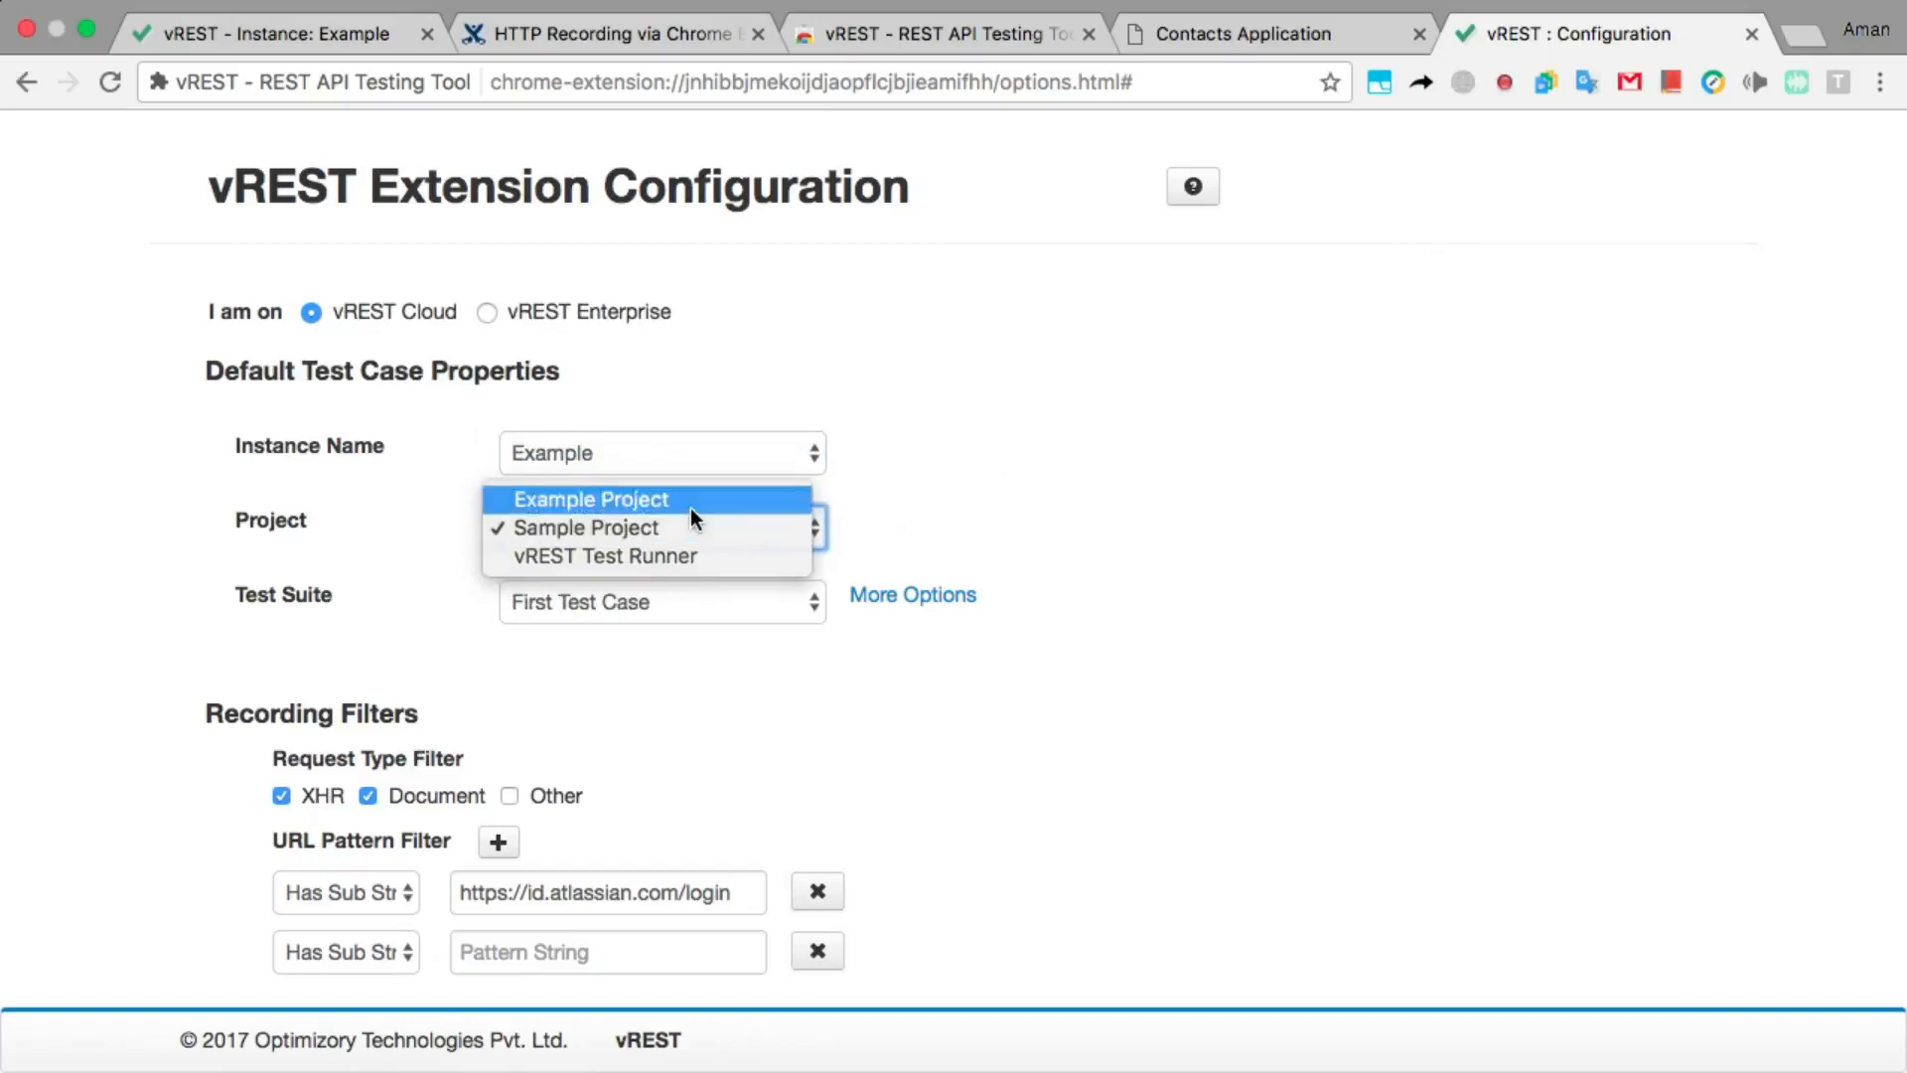
{"action": "left_click", "coordinate": [690, 505]}
{"action": "left_click", "coordinate": [648, 602]}
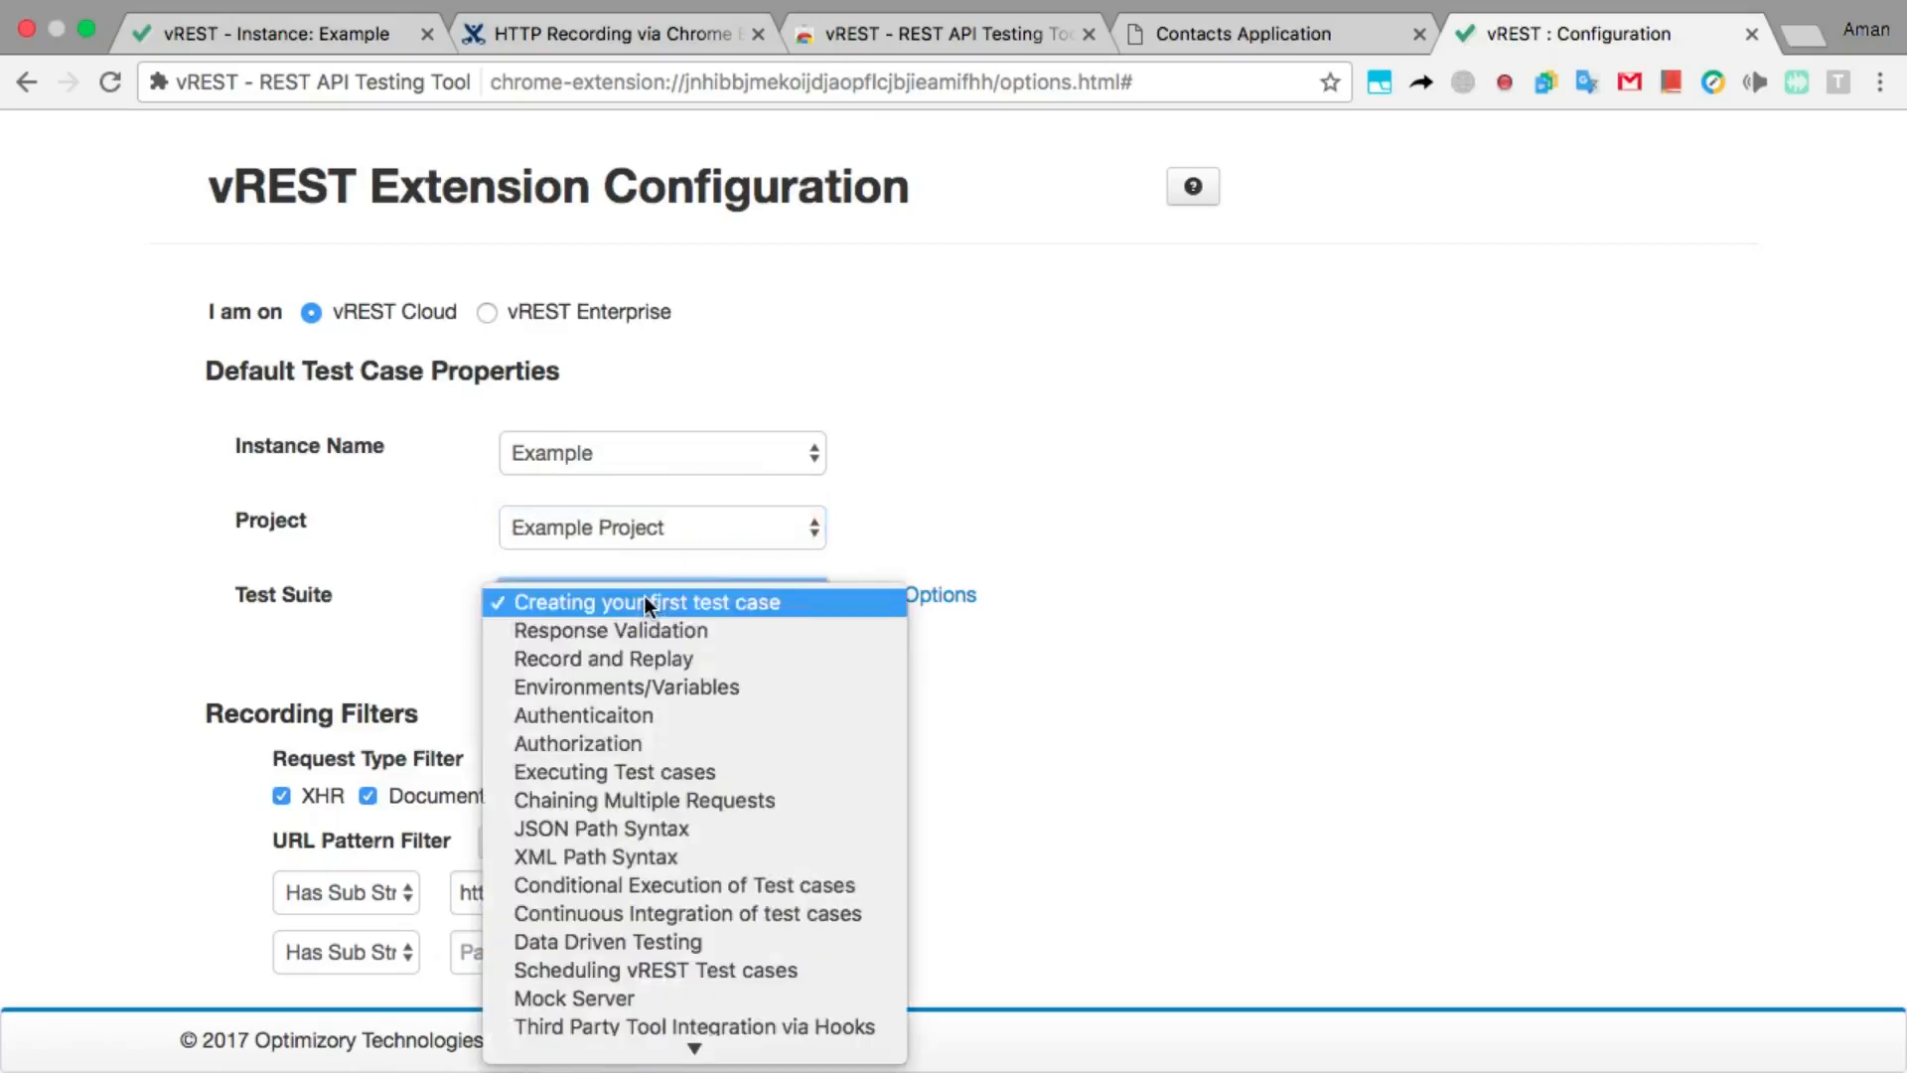
{"action": "scroll", "coordinate": [652, 784], "scroll_direction": "down", "scroll_amount": 1}
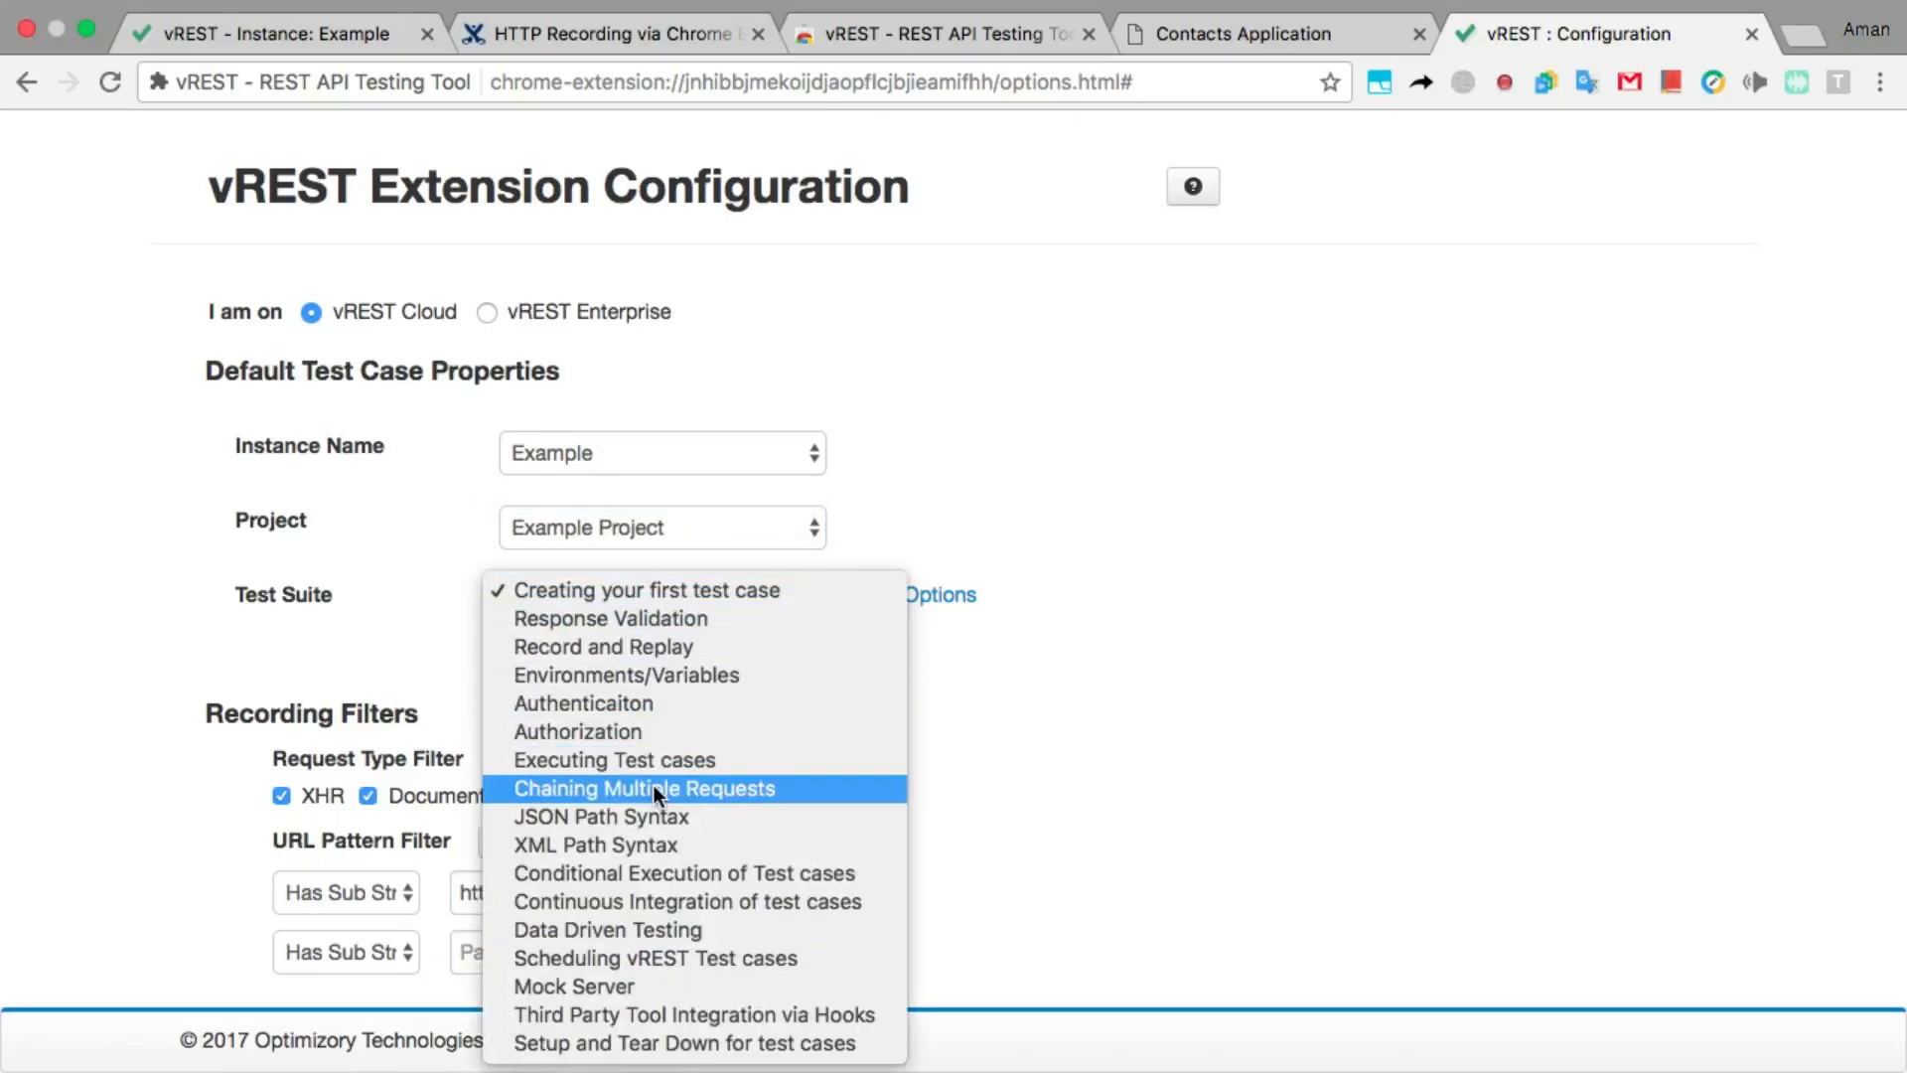
{"action": "left_click", "coordinate": [689, 651]}
{"action": "left_click", "coordinate": [815, 717]}
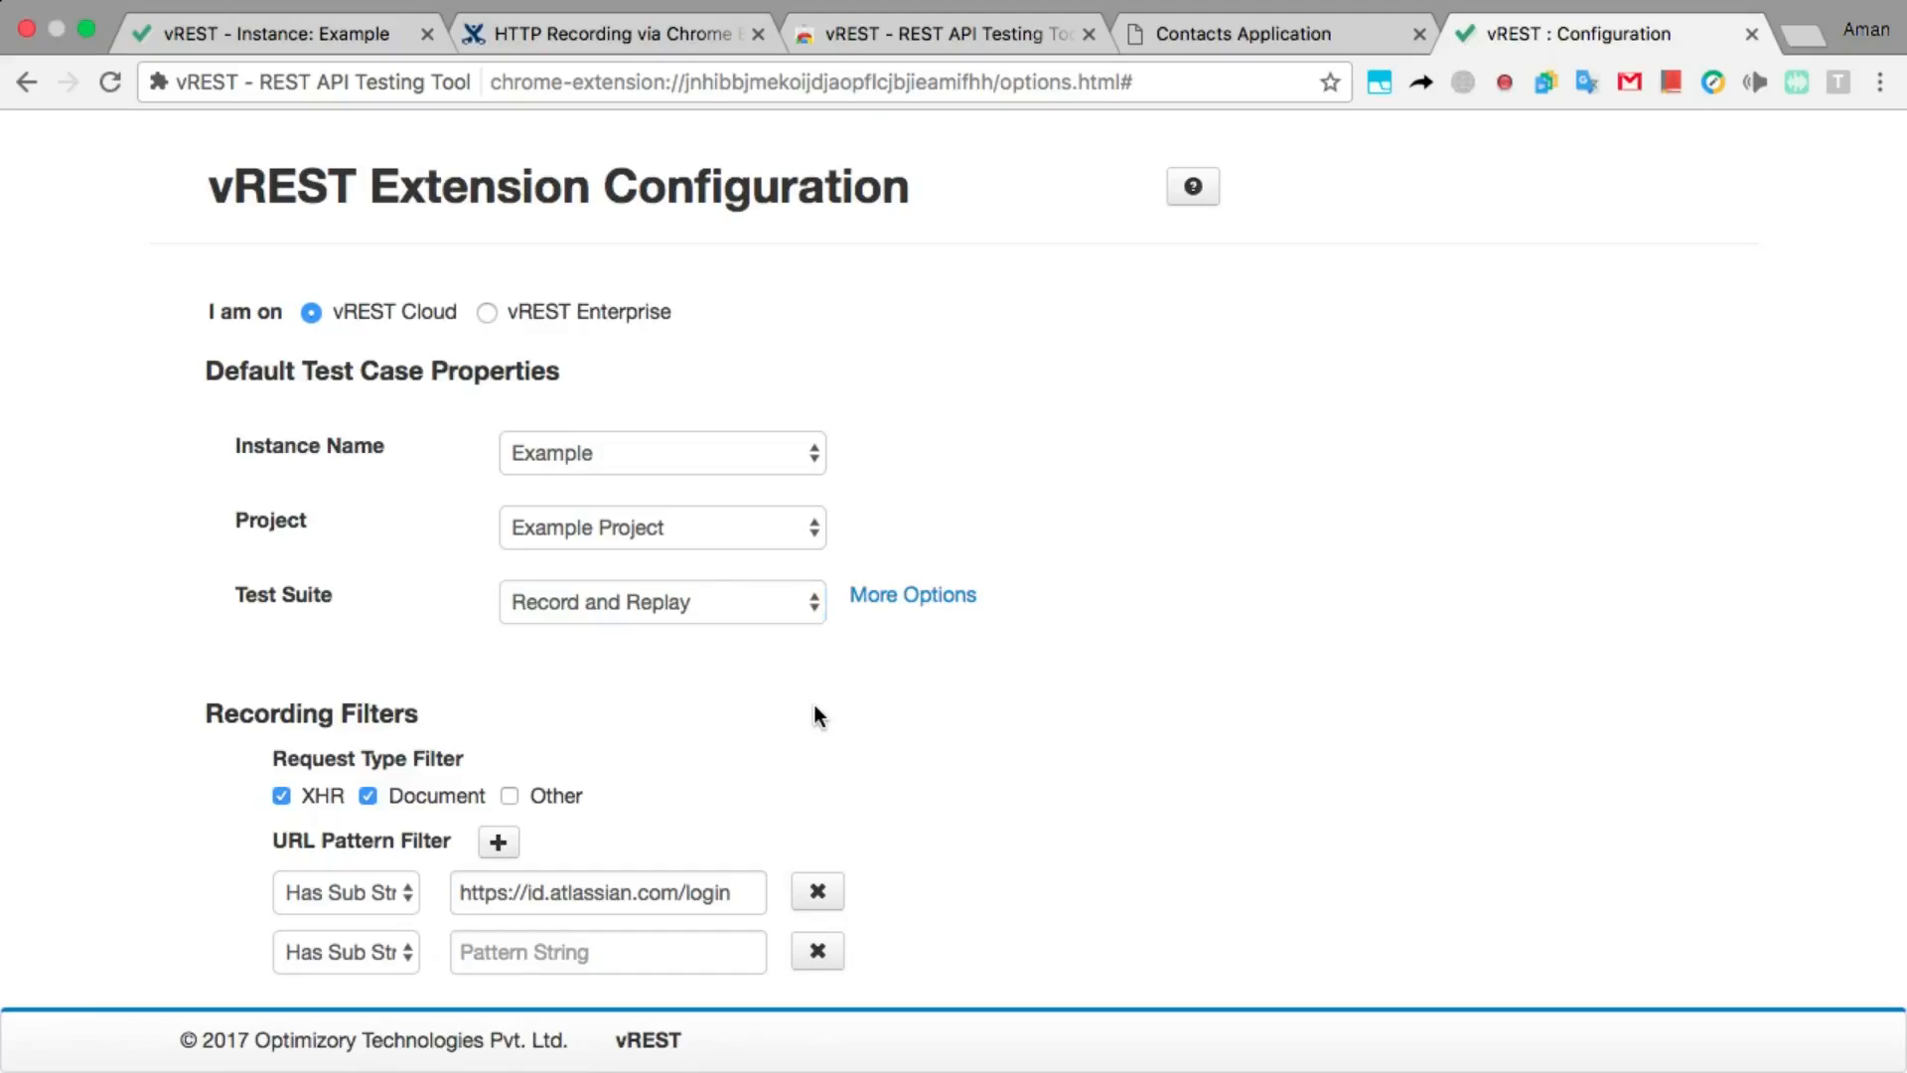
{"action": "left_click", "coordinate": [924, 596]}
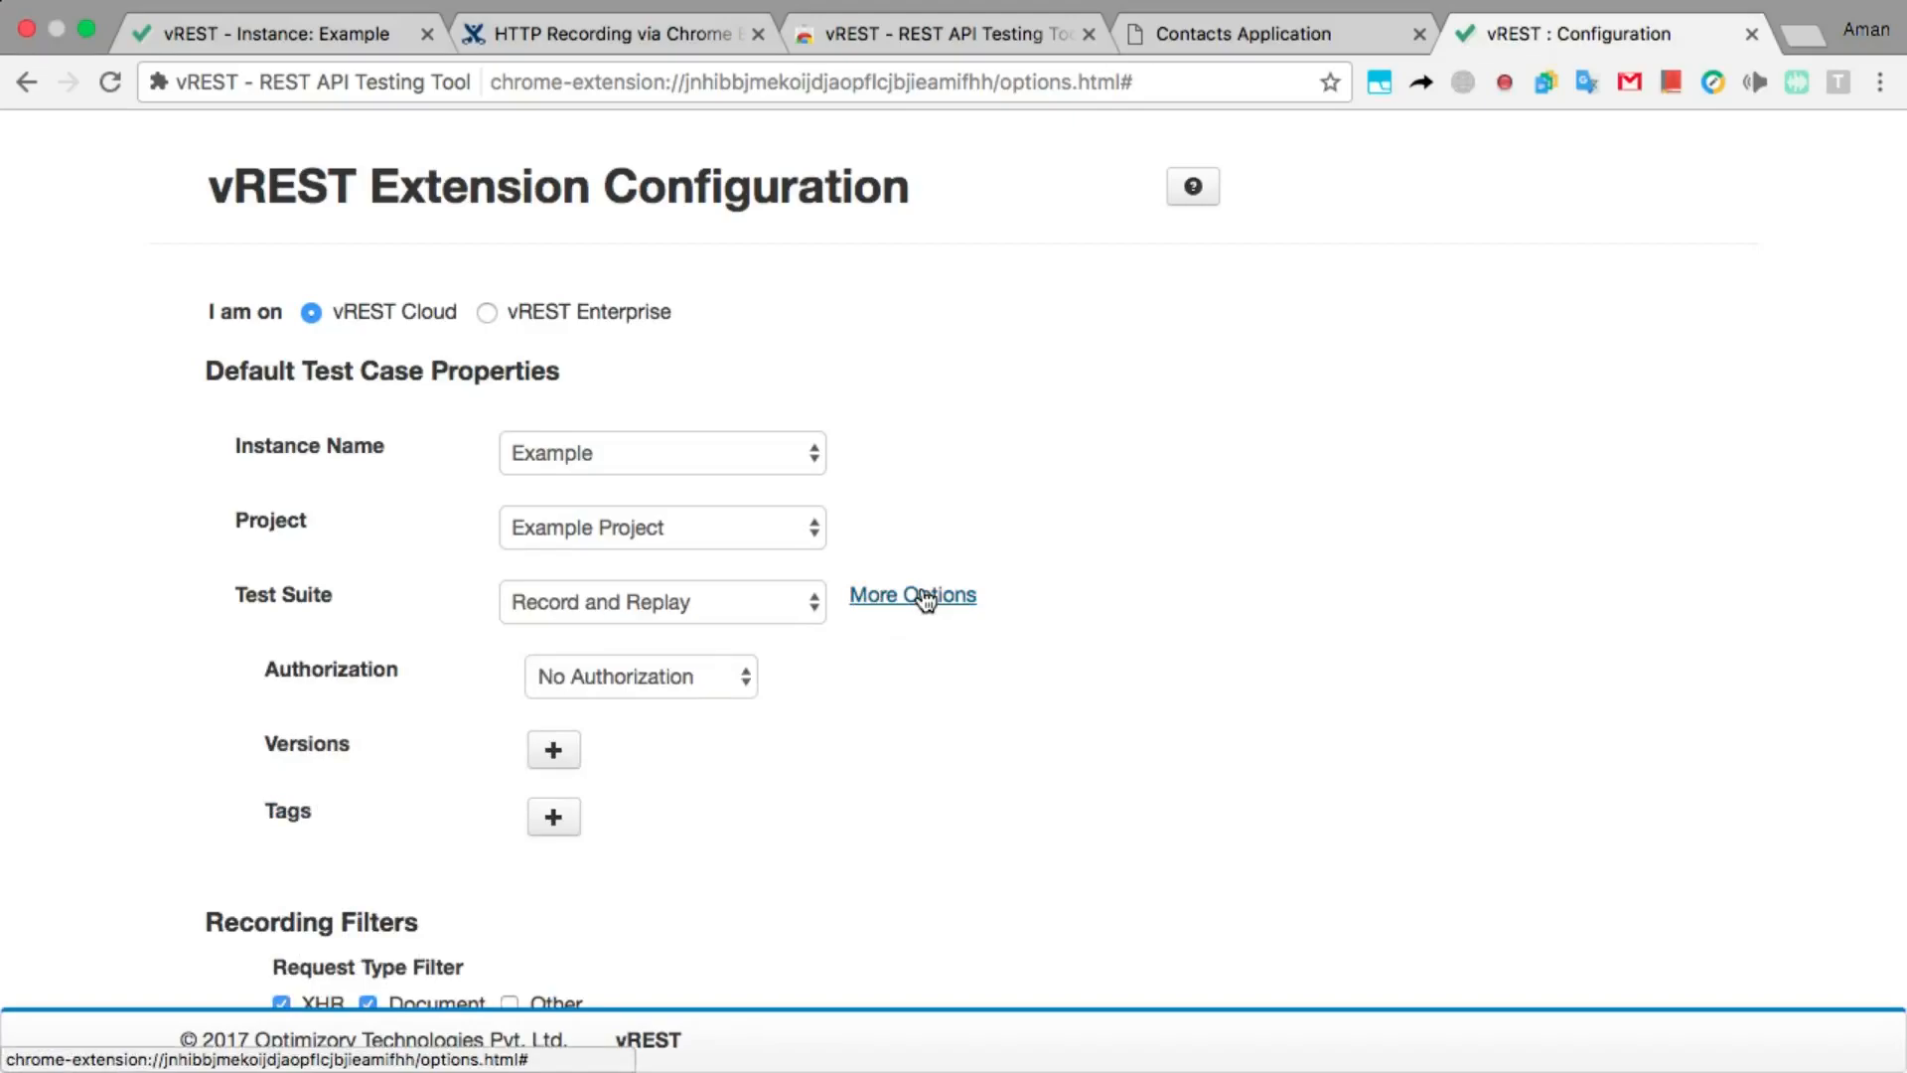
{"action": "scroll", "coordinate": [783, 795], "scroll_direction": "down", "scroll_amount": 5}
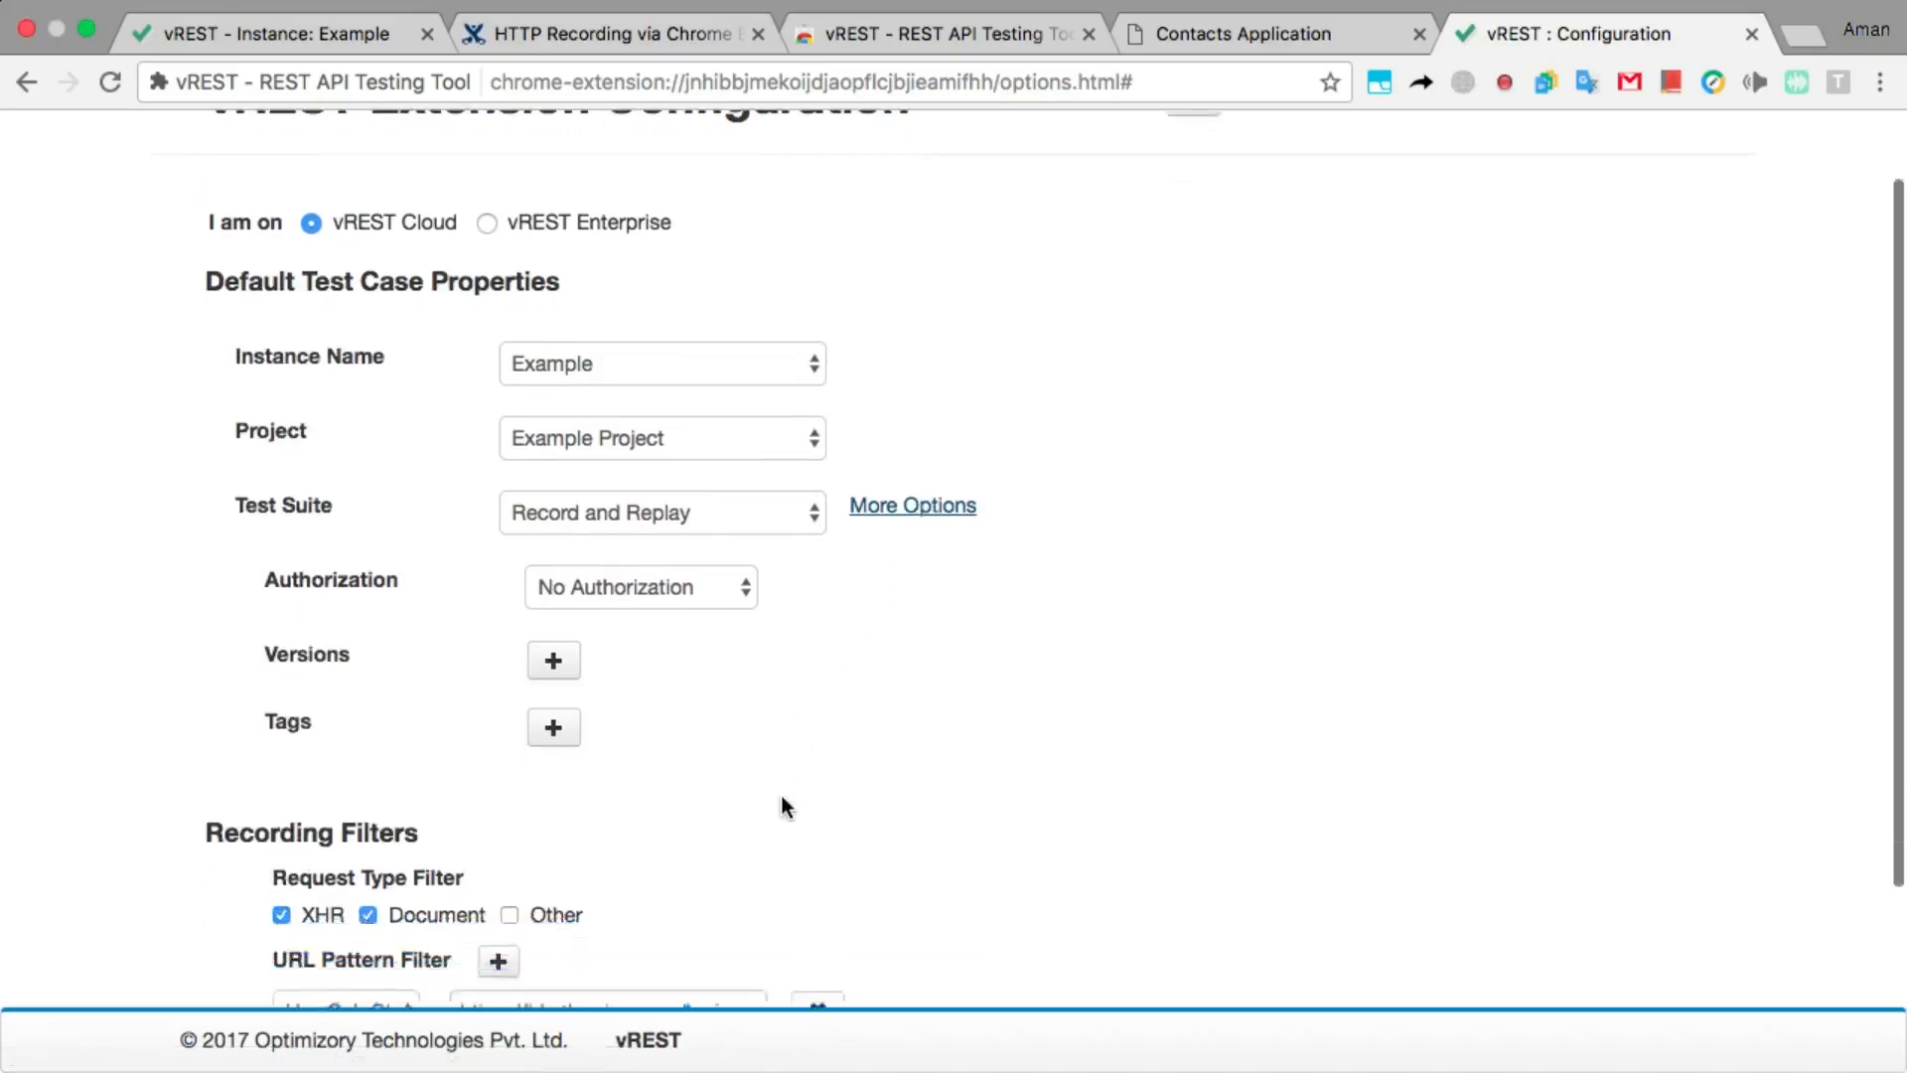
{"action": "scroll", "coordinate": [781, 797], "scroll_direction": "down", "scroll_amount": 1}
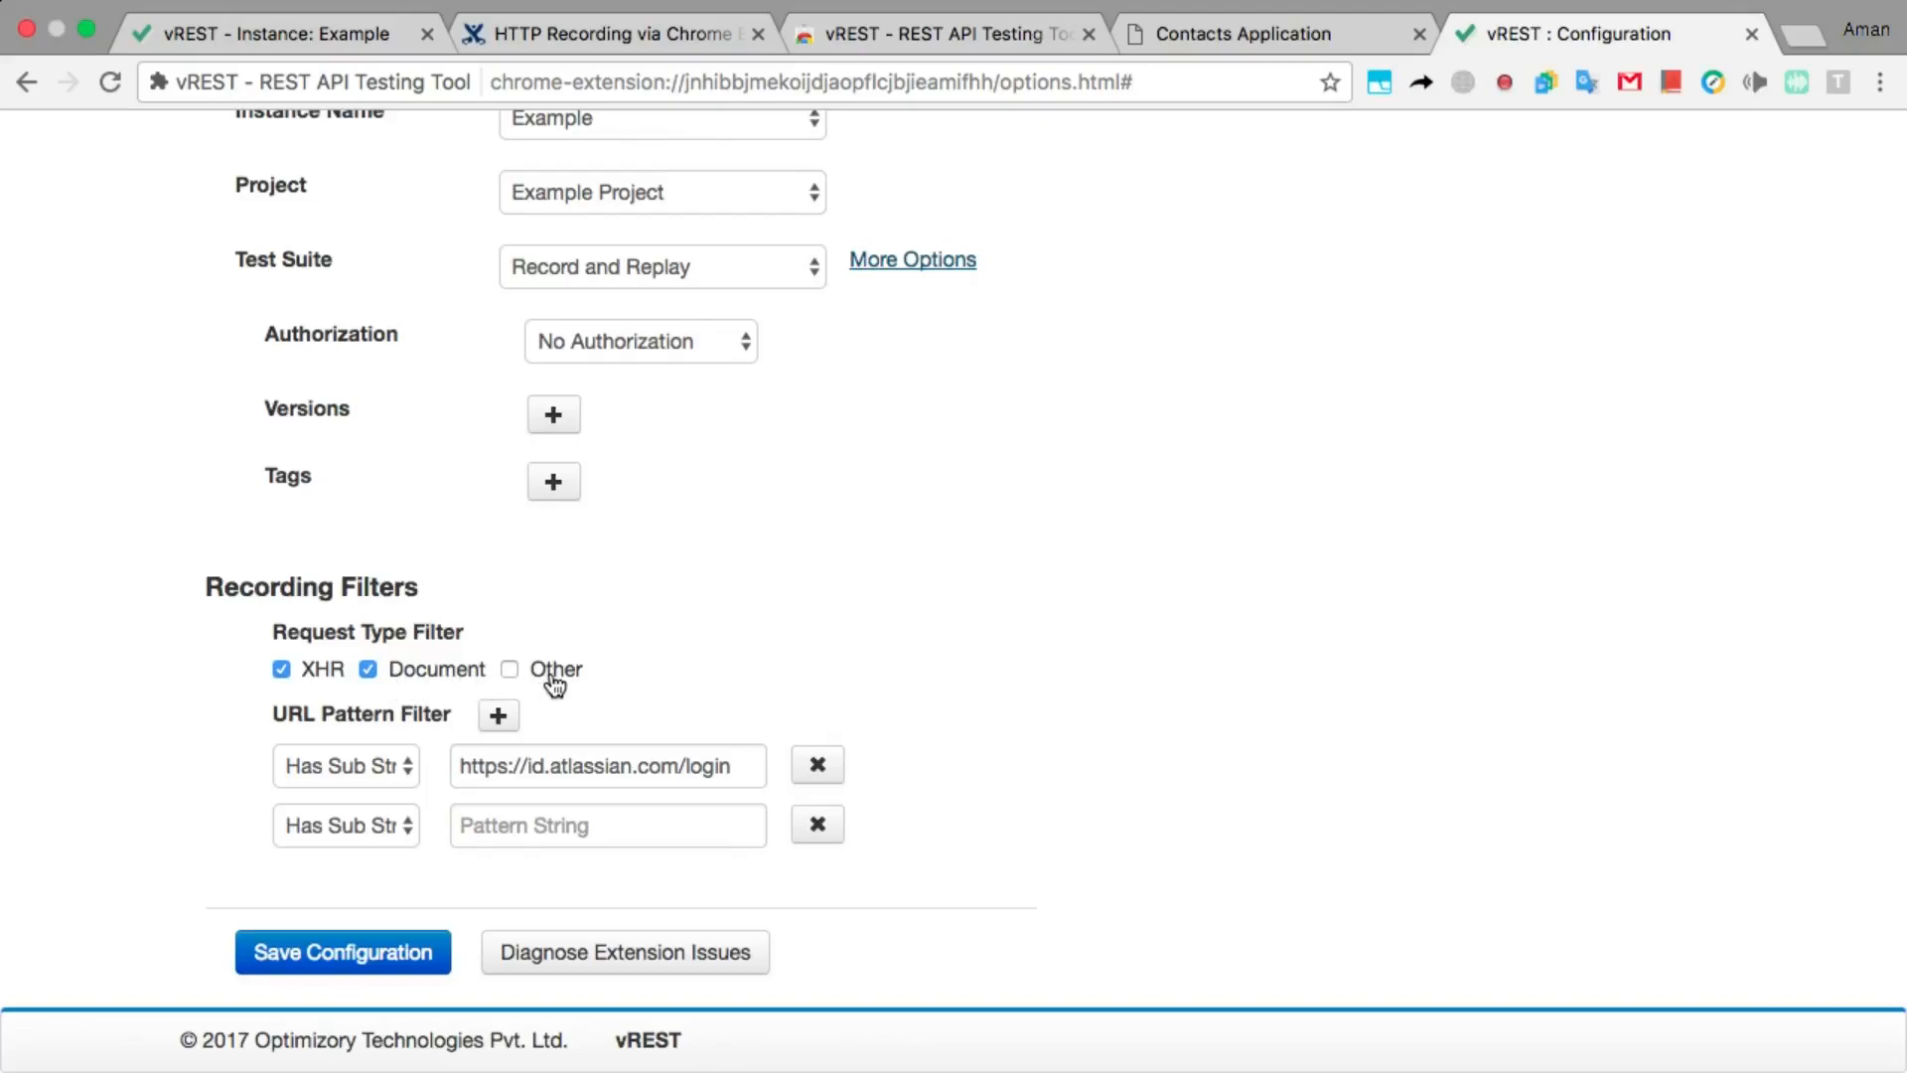
{"action": "left_click", "coordinate": [370, 673]}
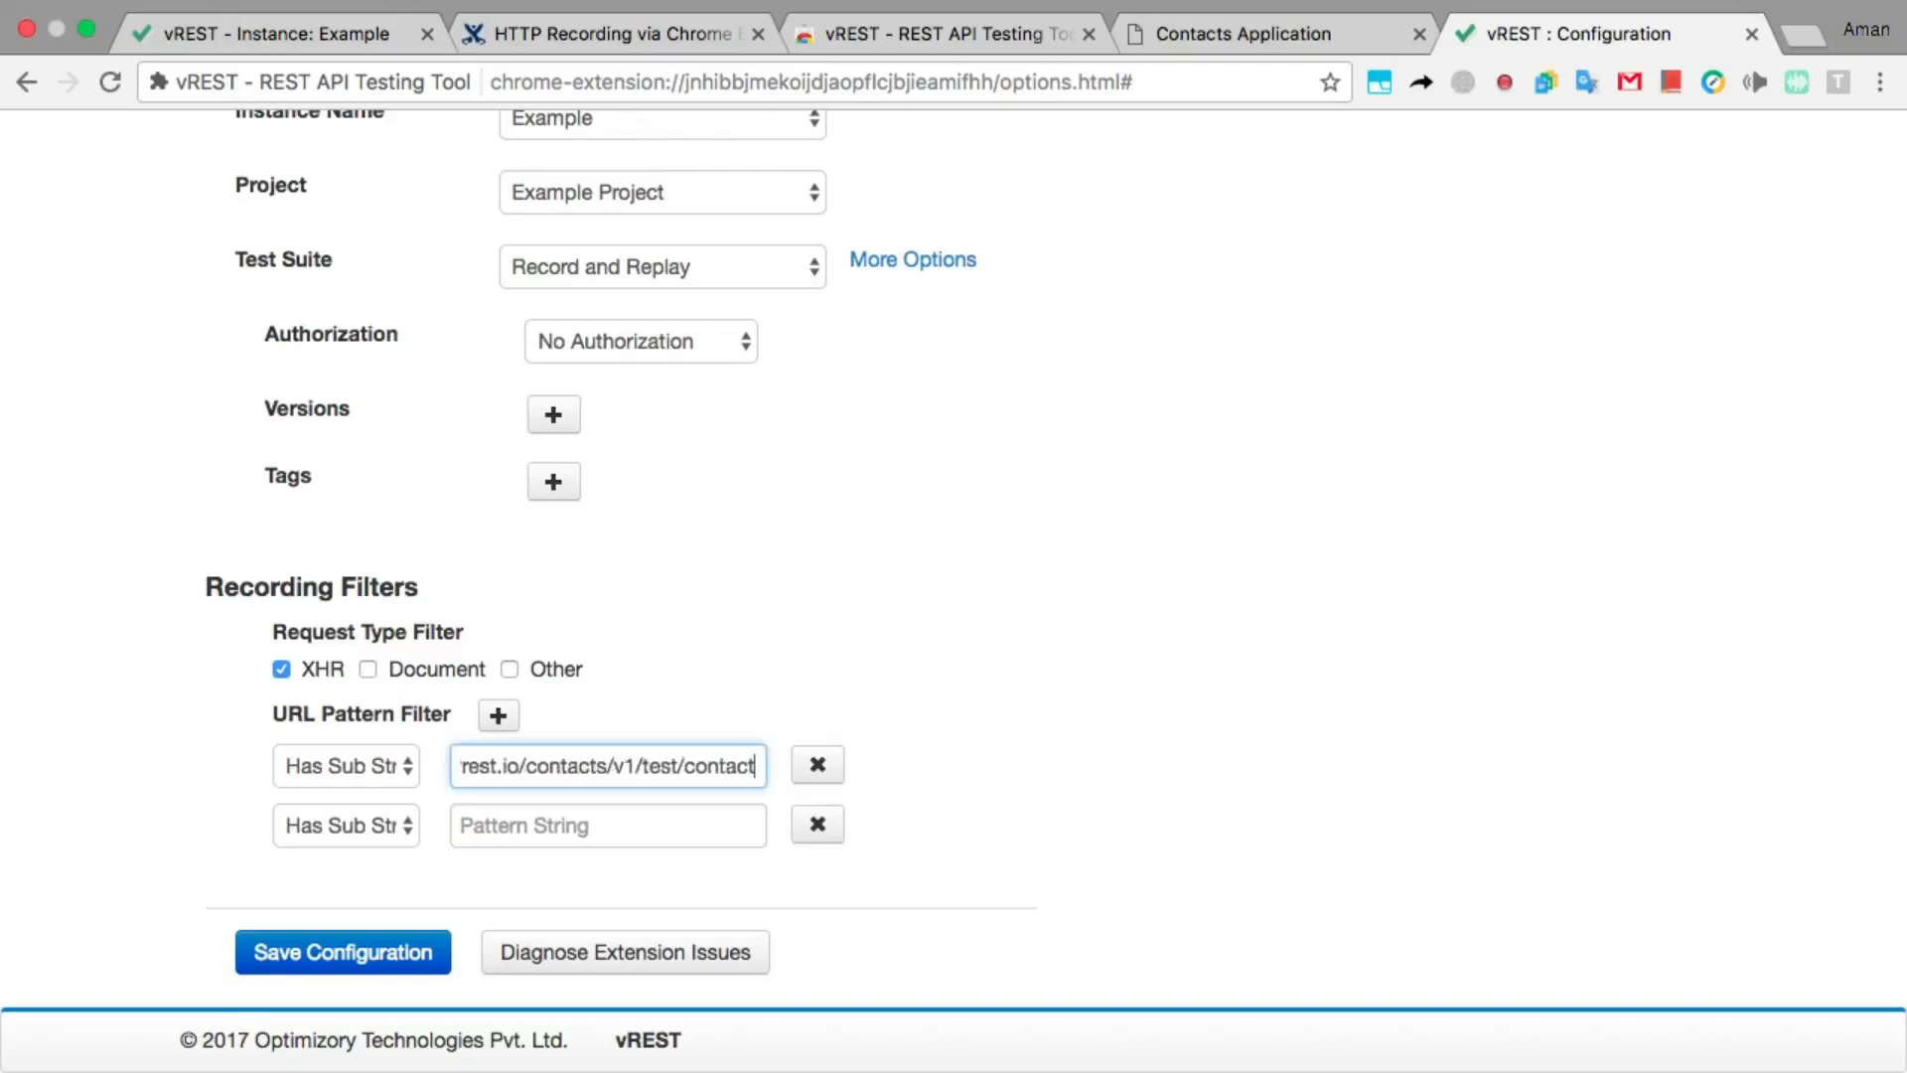
{"action": "type", "text": "st.io/contacts/v1/test/contacts"}
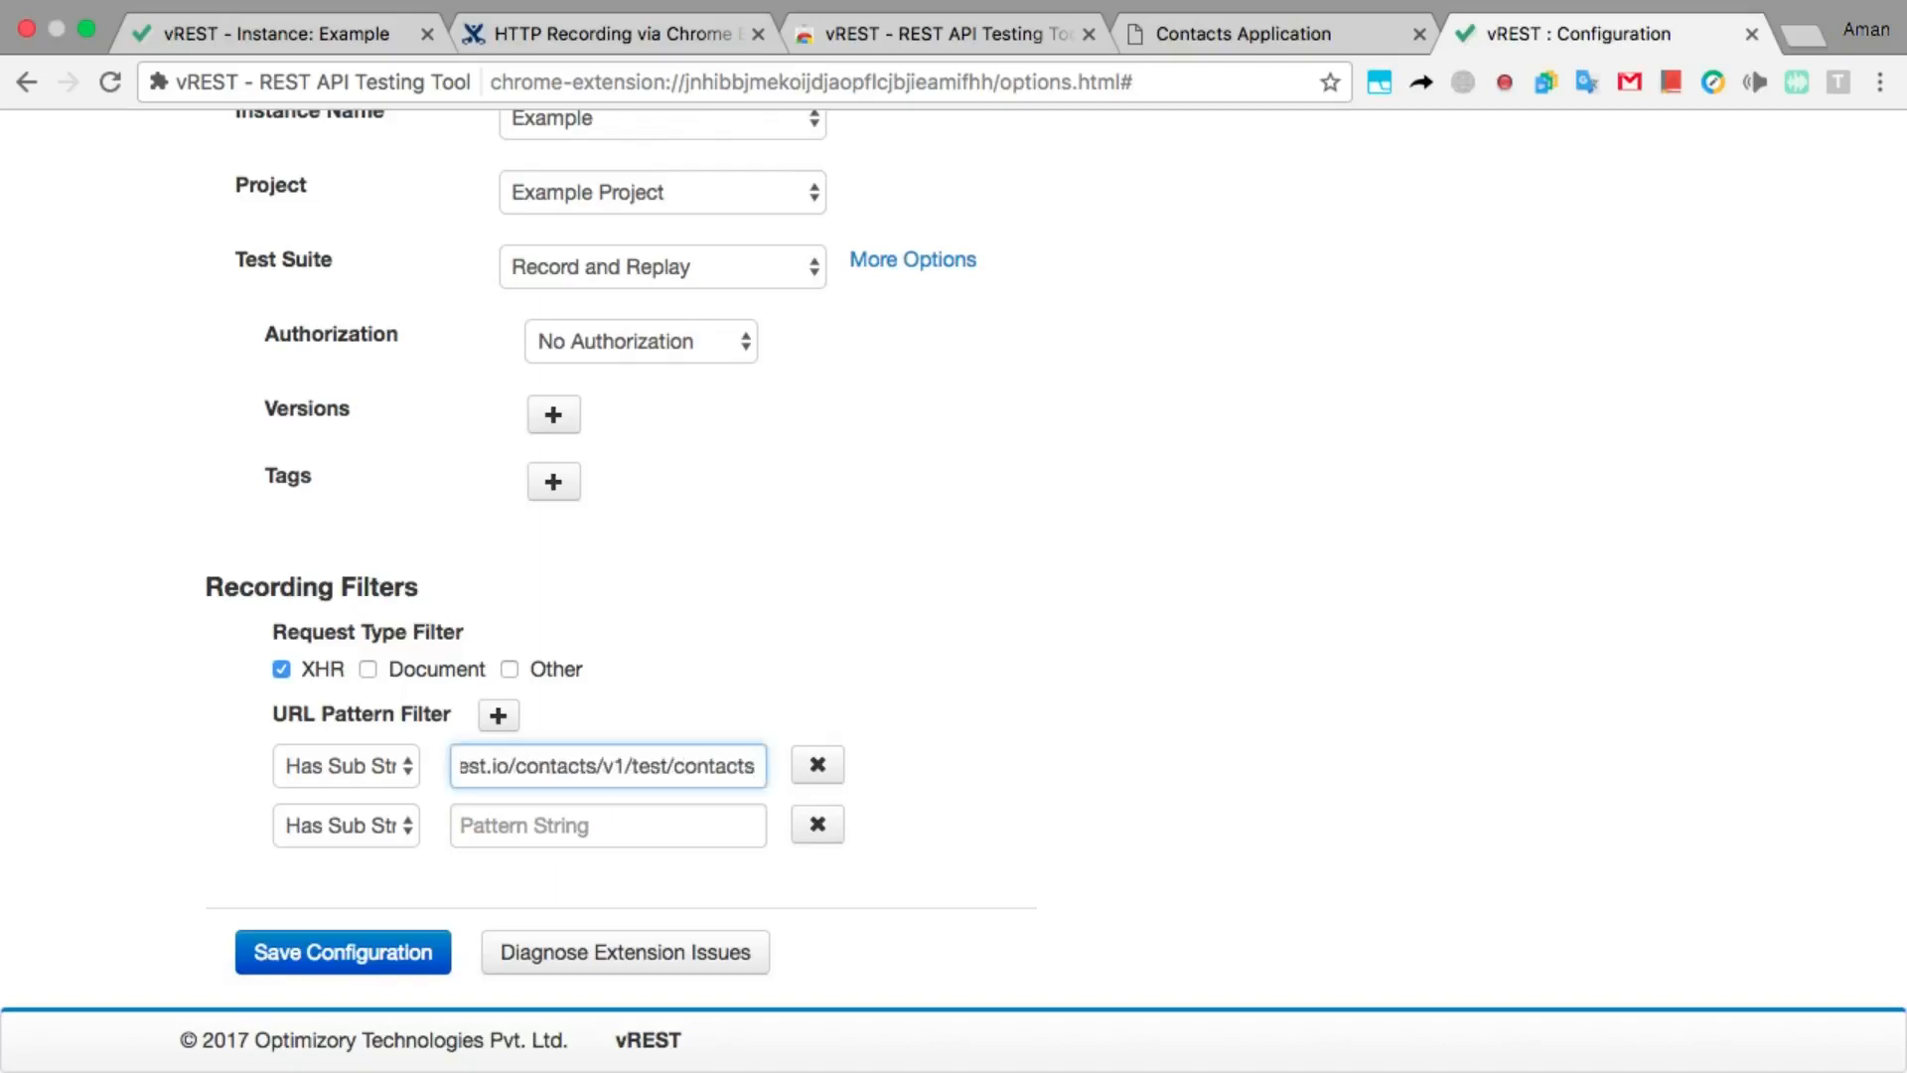
{"action": "left_click", "coordinate": [907, 732]}
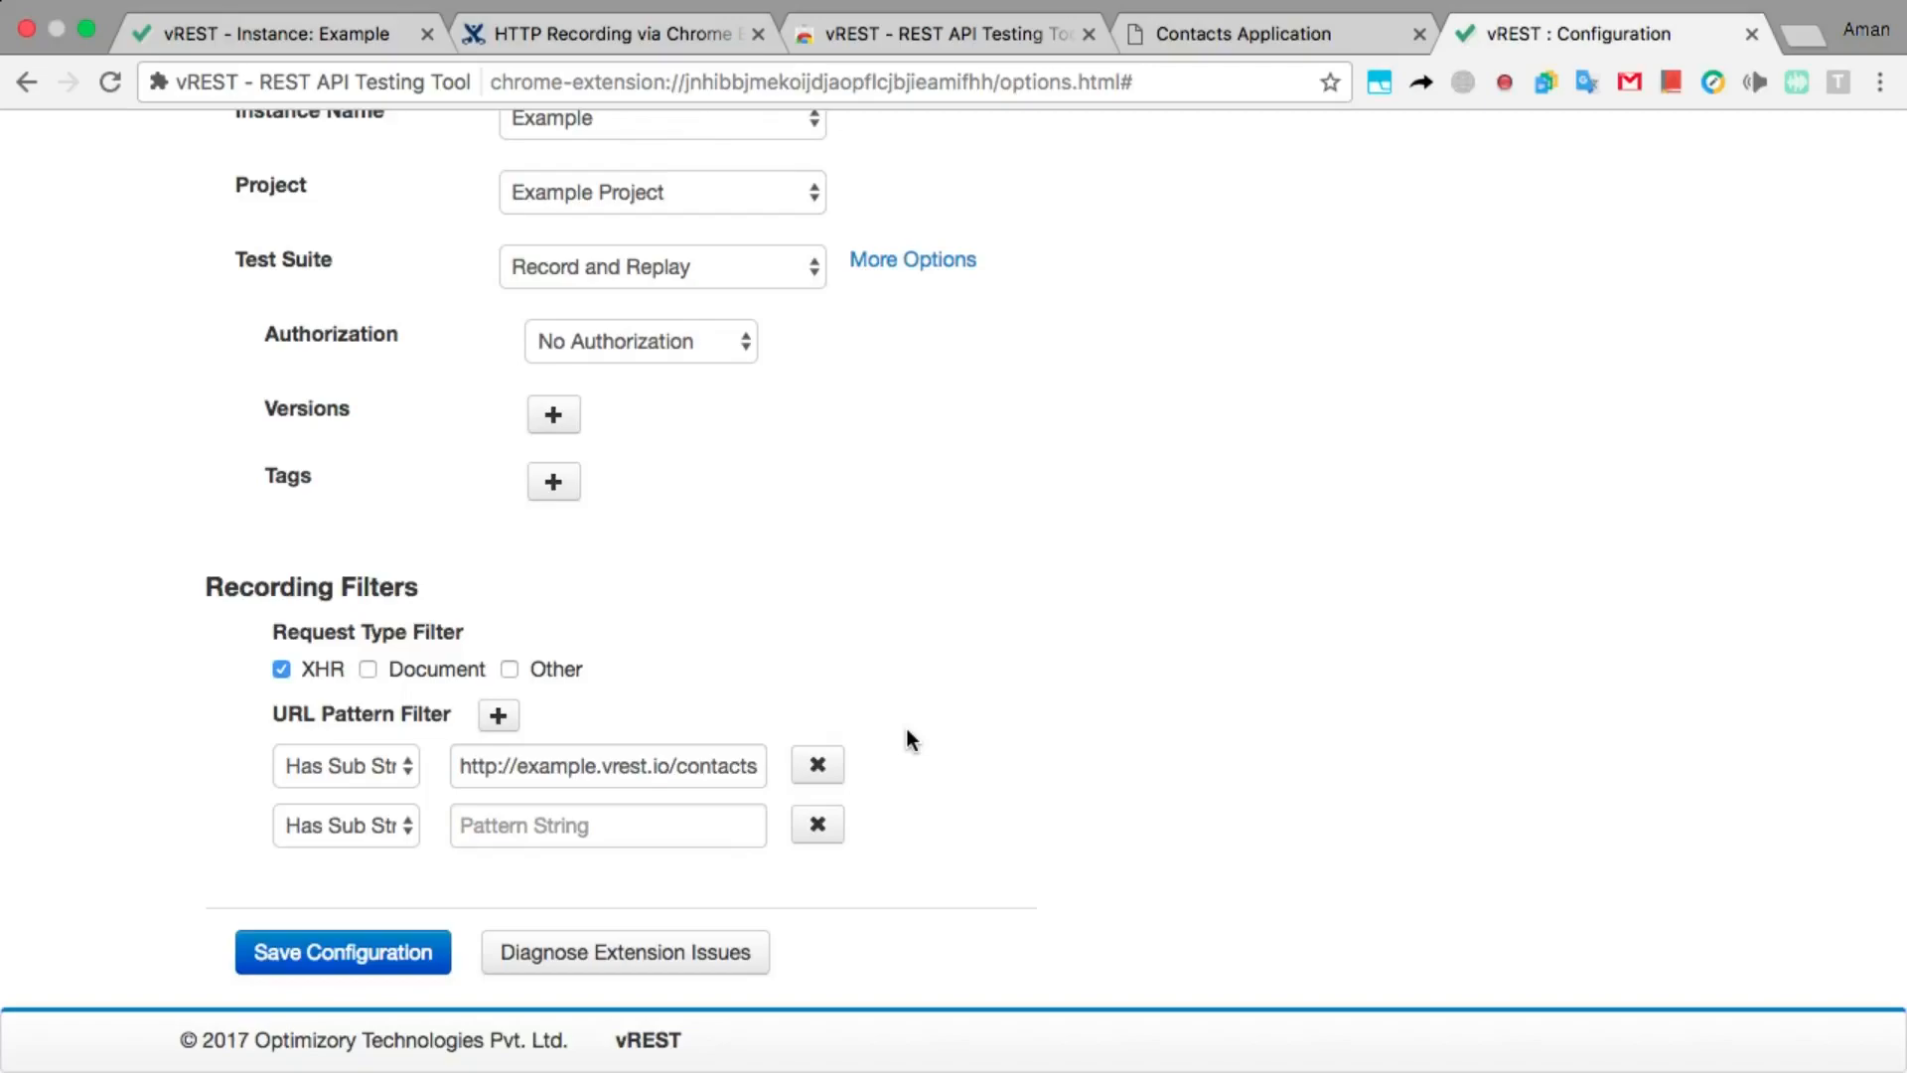
{"action": "left_click", "coordinate": [333, 972]}
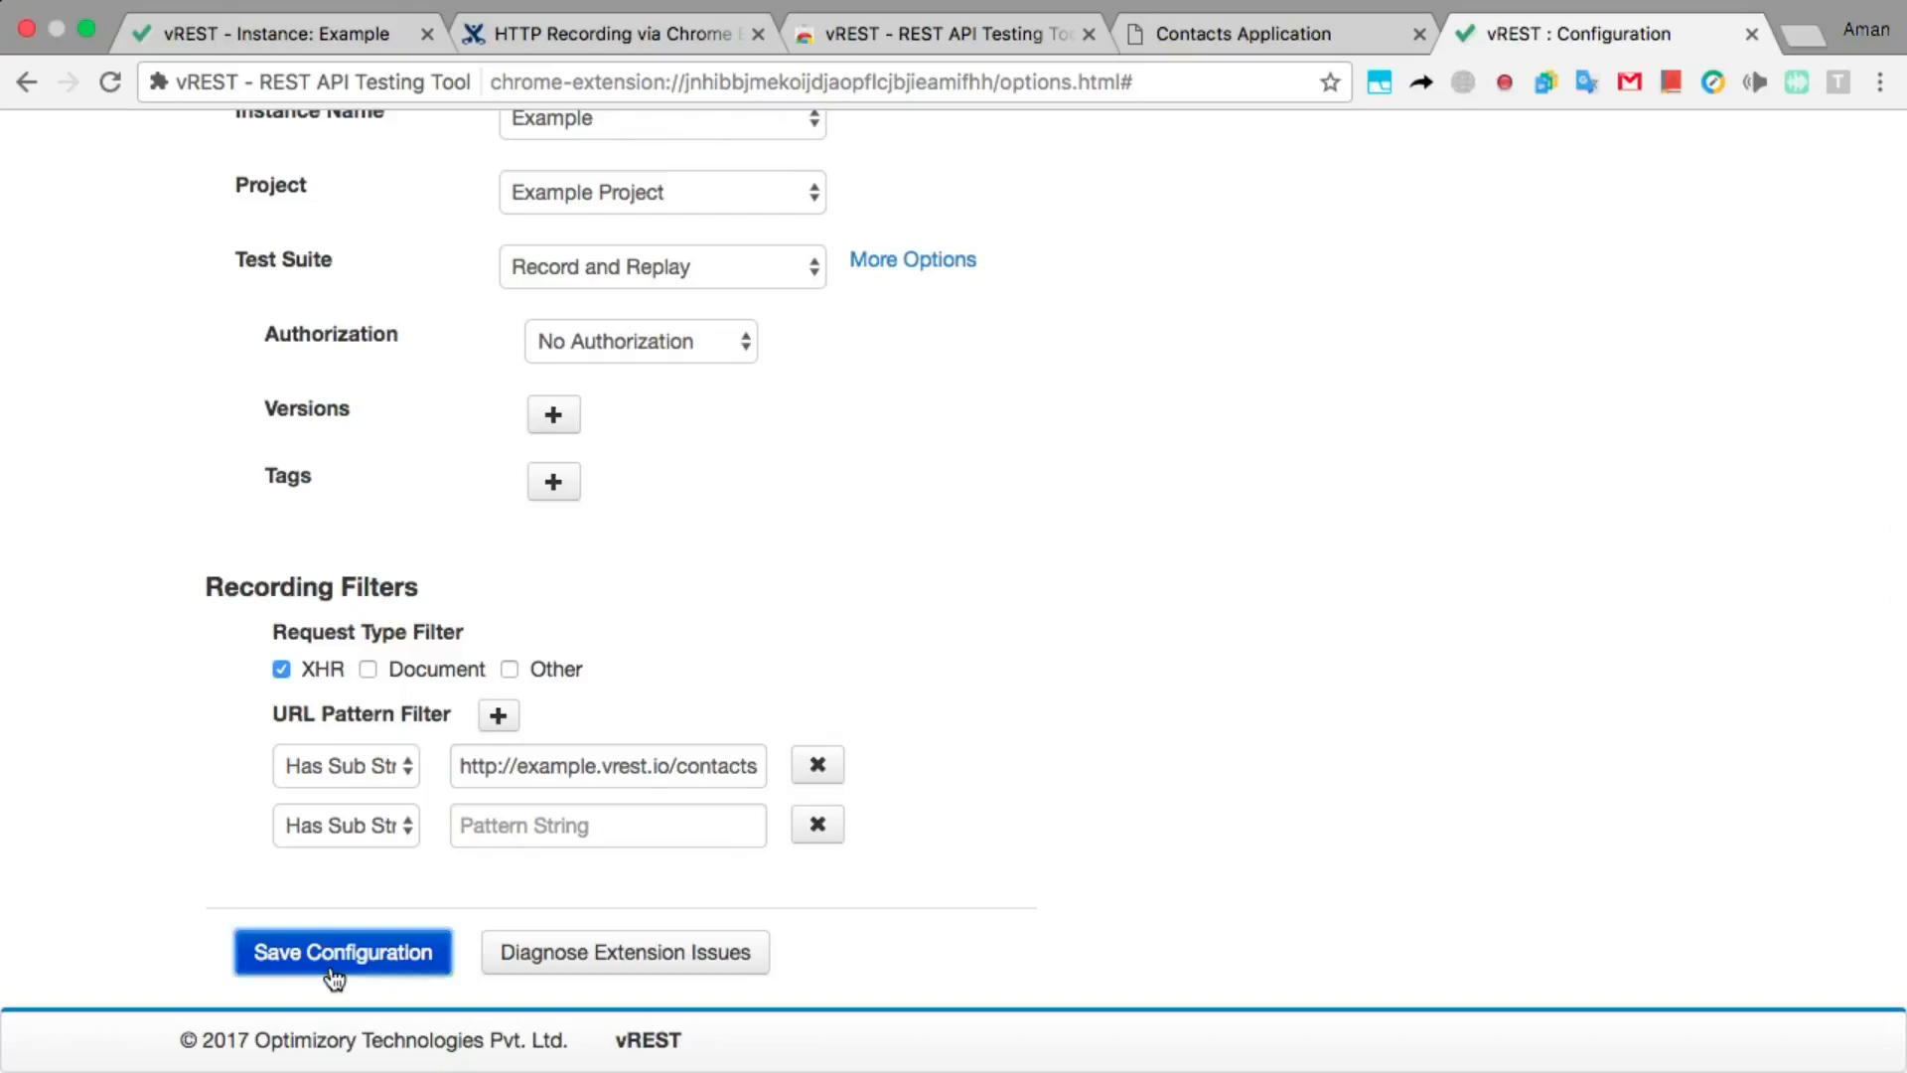
{"action": "left_click", "coordinate": [330, 969]}
- Start vREST recording on the Contacts Application page and browse its contacts list
{"action": "left_click", "coordinate": [1244, 36]}
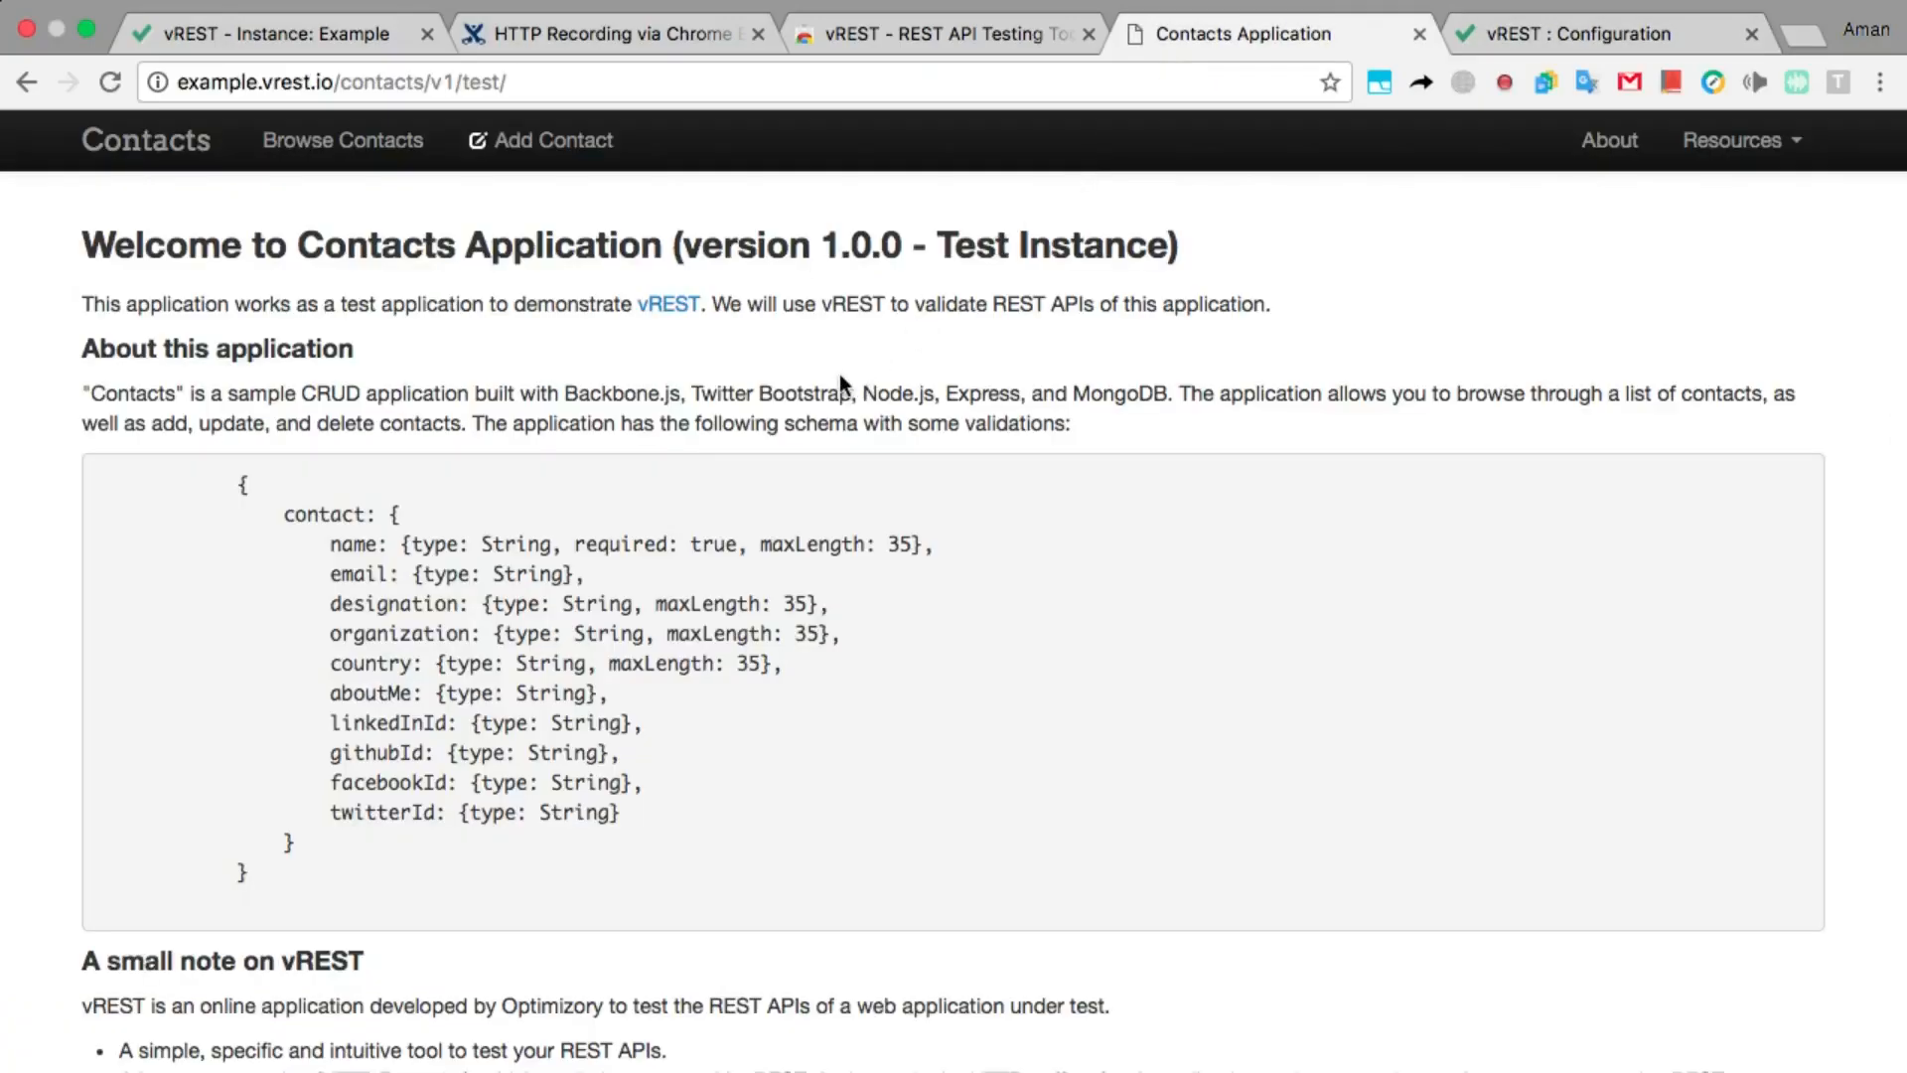
{"action": "left_click", "coordinate": [1504, 81]}
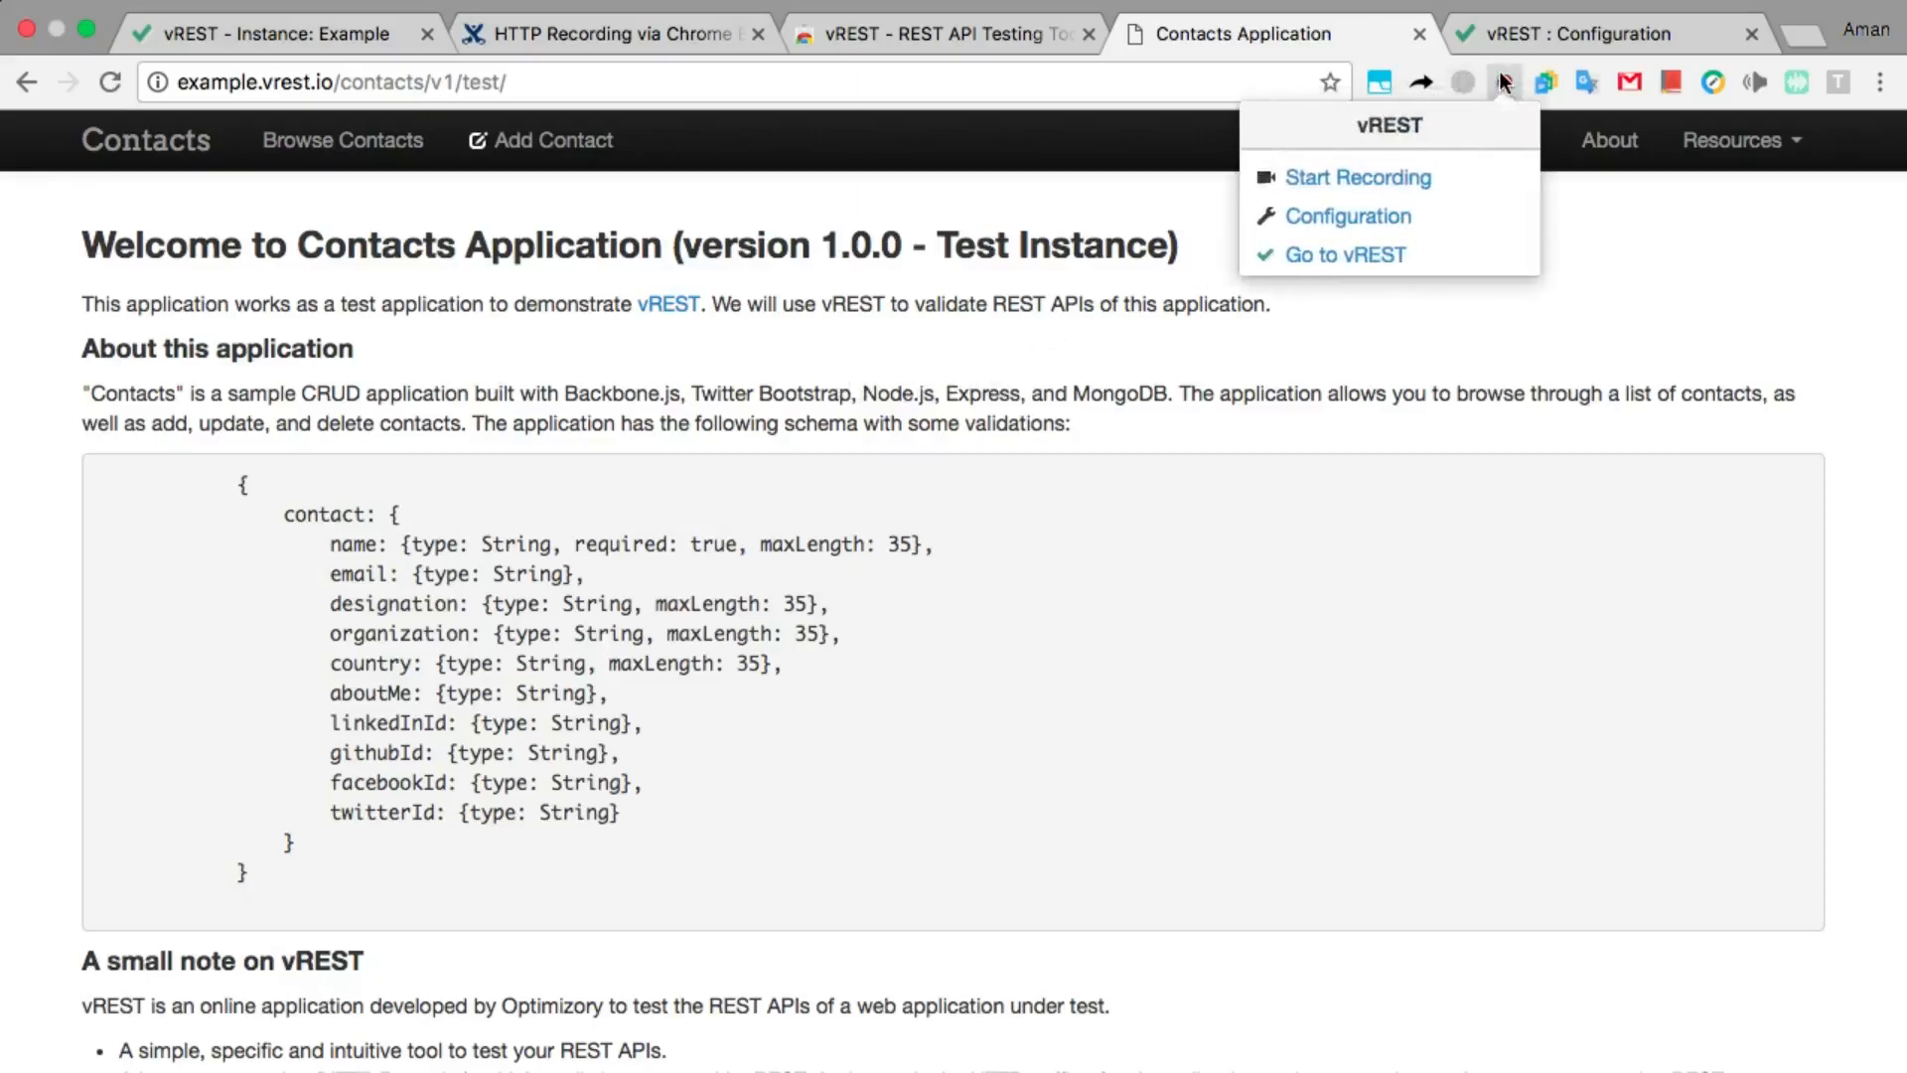
{"action": "left_click", "coordinate": [1453, 176]}
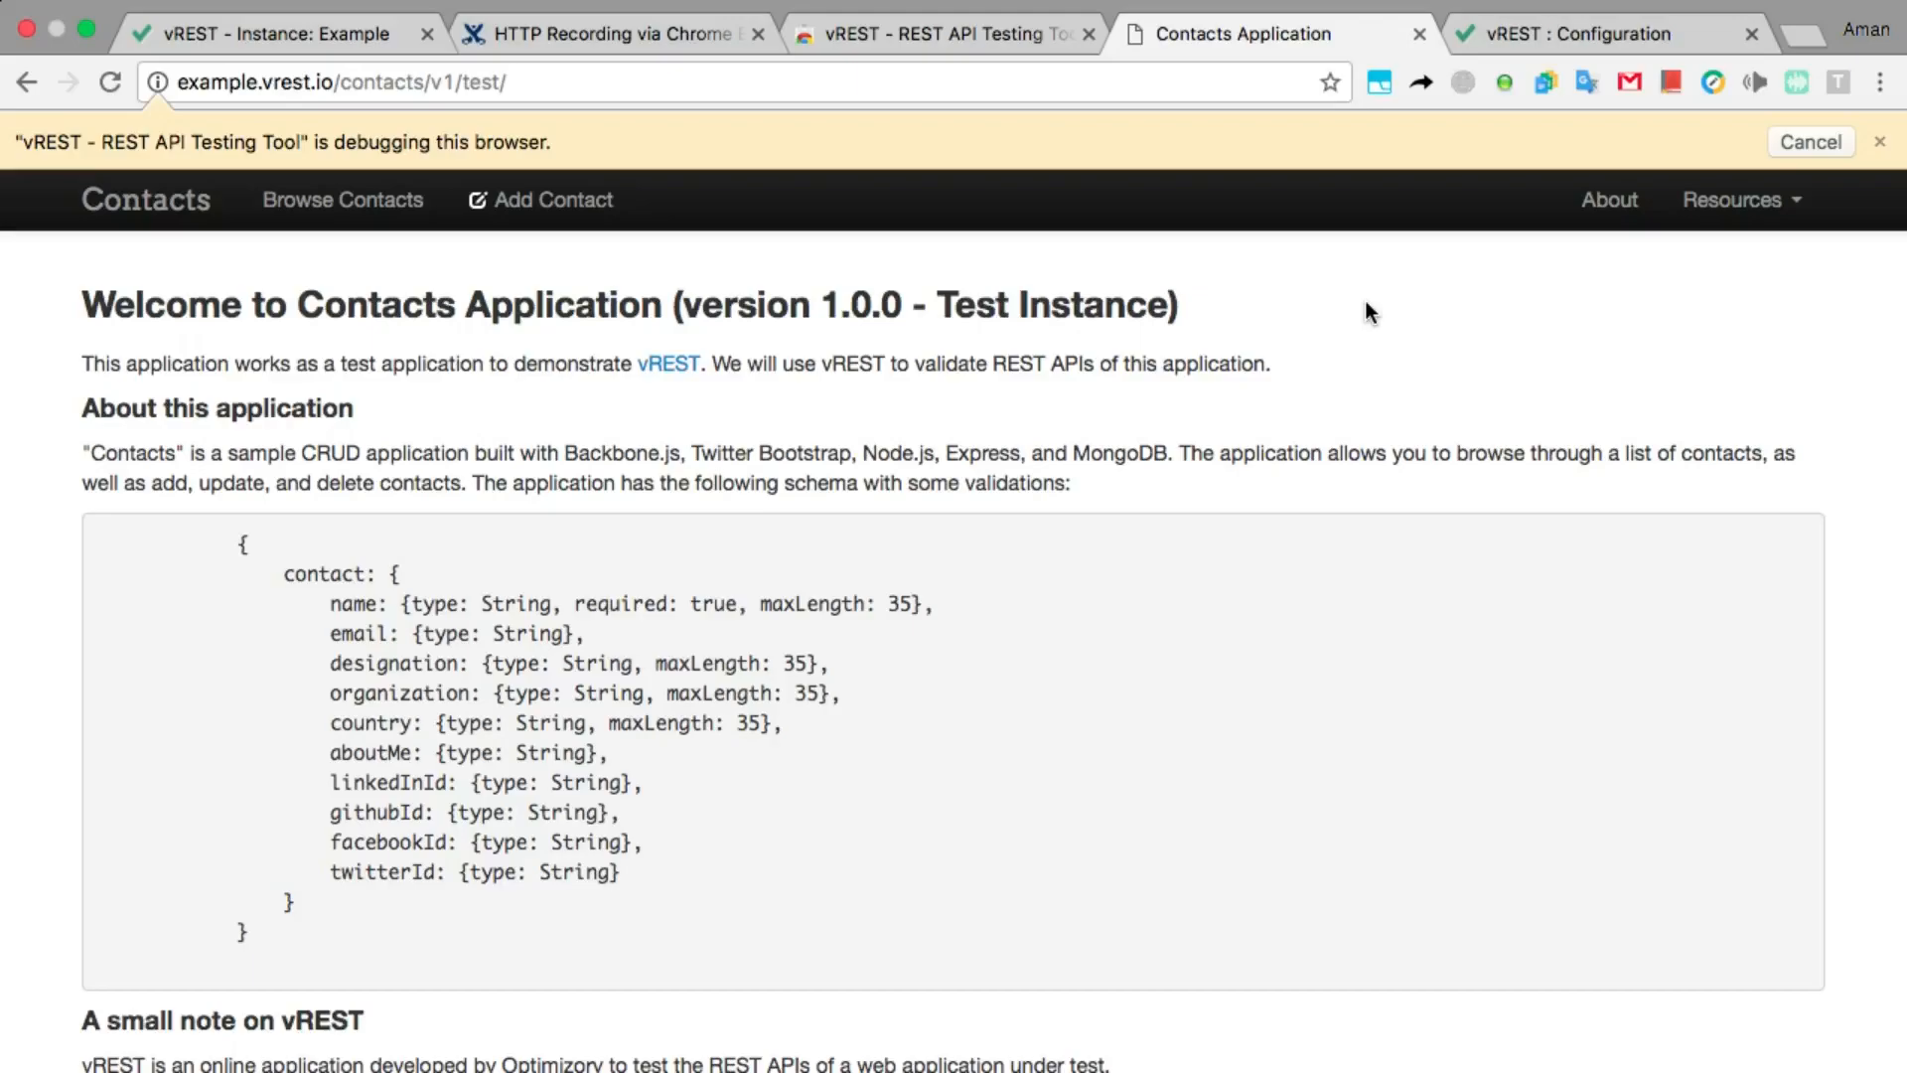
{"action": "left_click", "coordinate": [367, 209]}
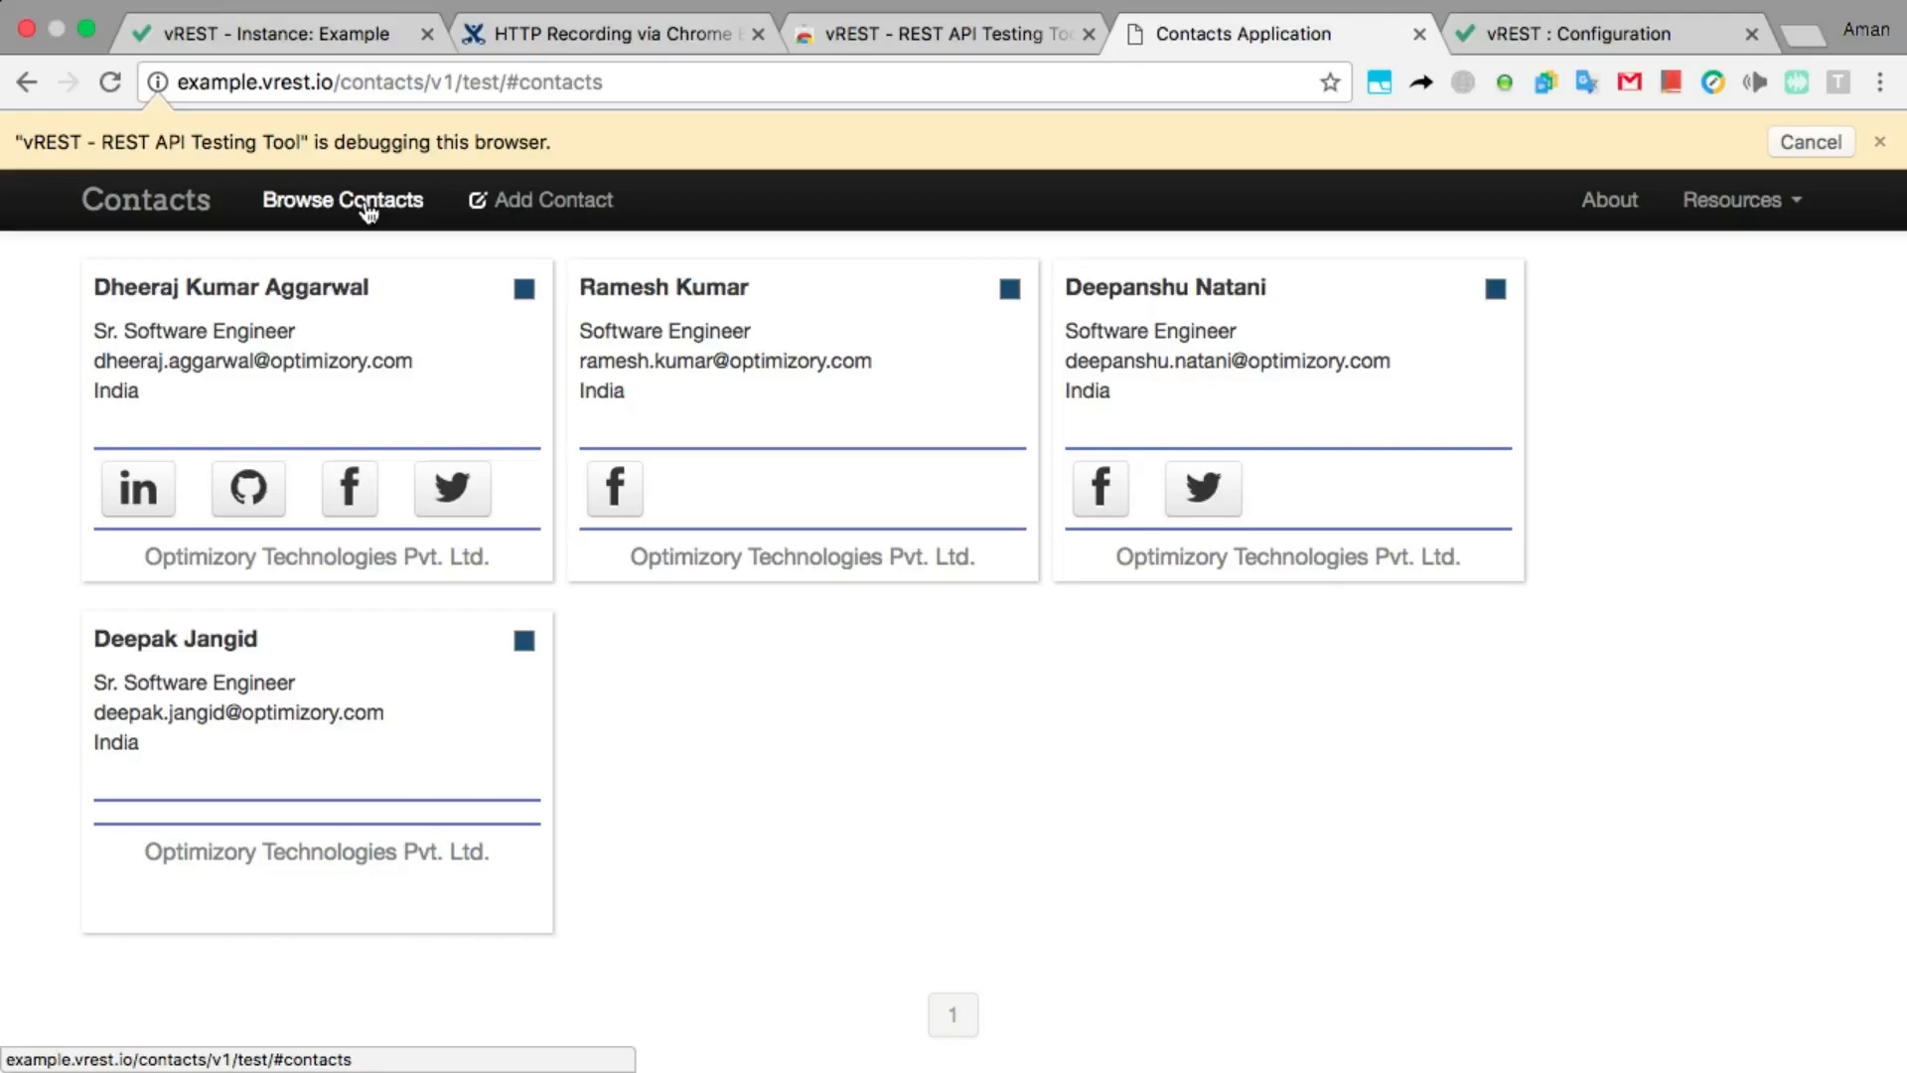
- Reload the vREST test case list to check the request recorded in the Record and Replay suite
{"action": "left_click", "coordinate": [241, 34]}
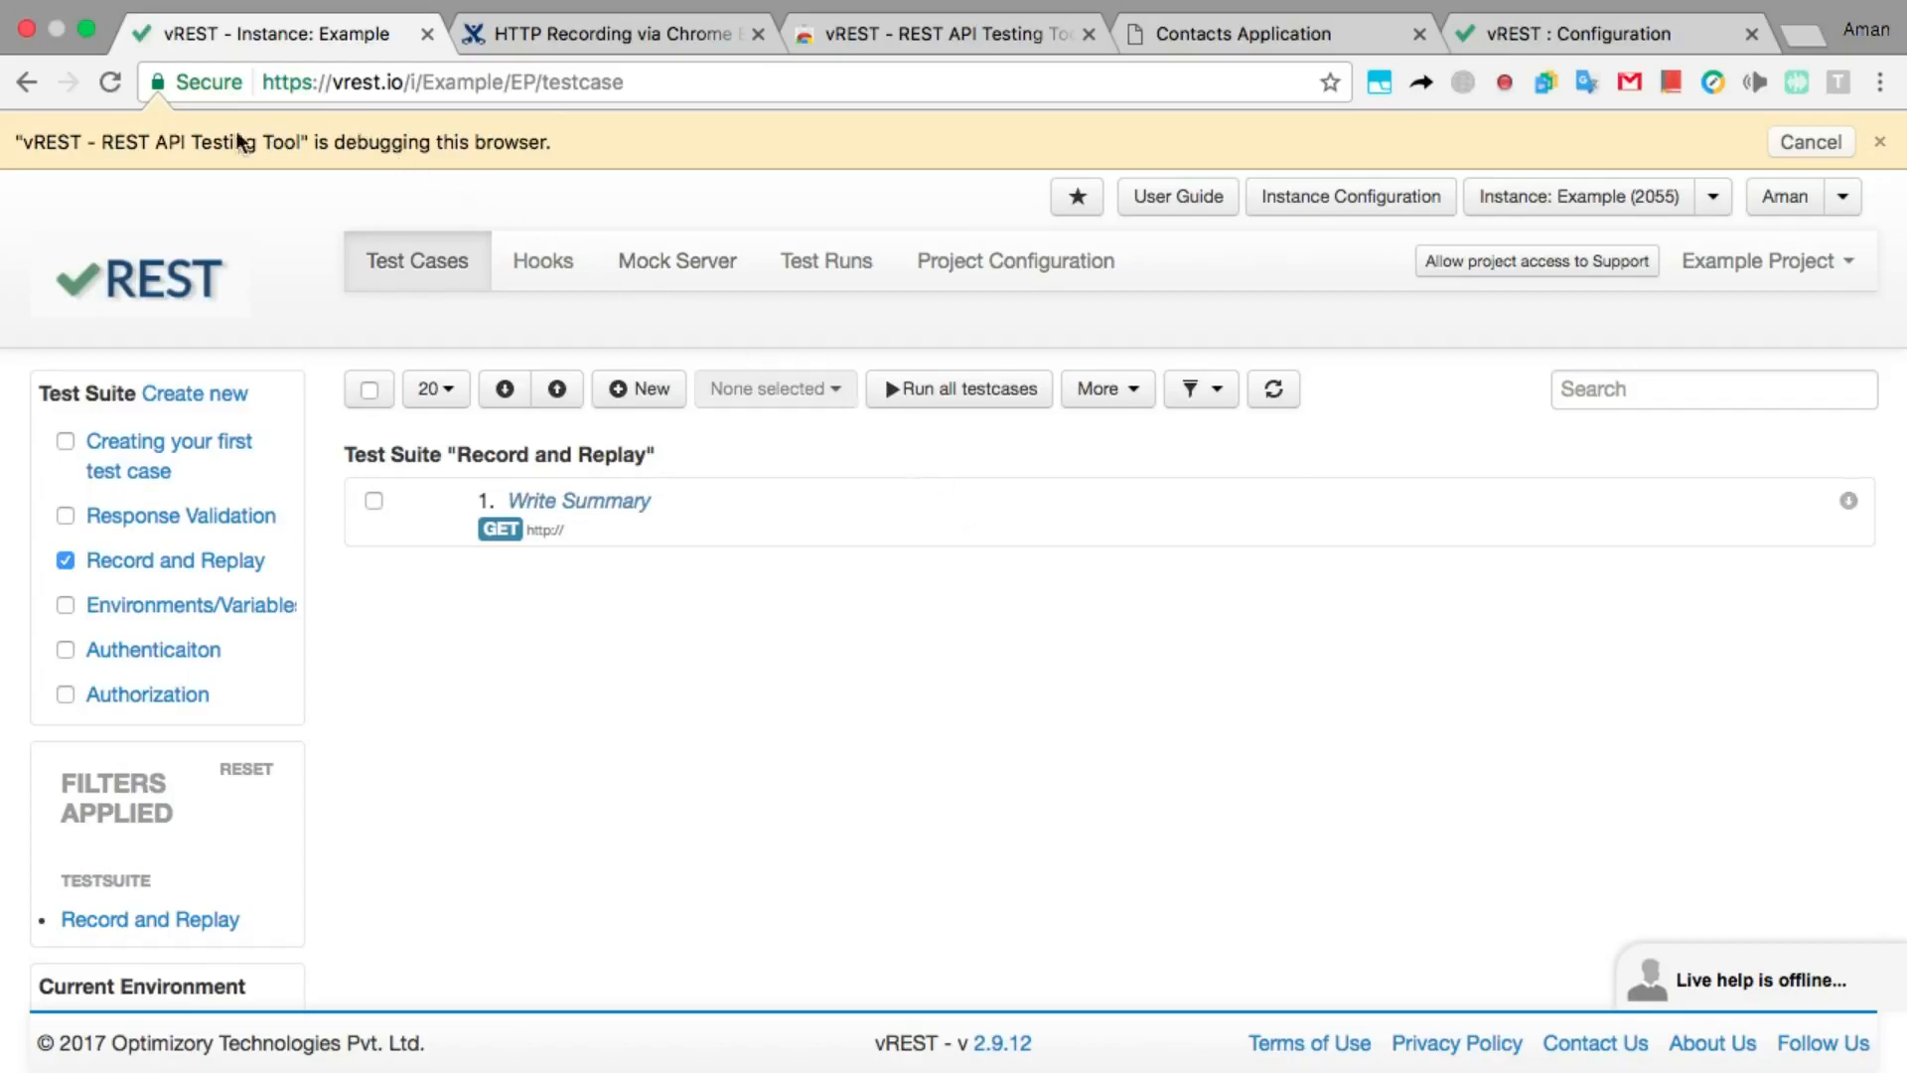
{"action": "left_click", "coordinate": [117, 83]}
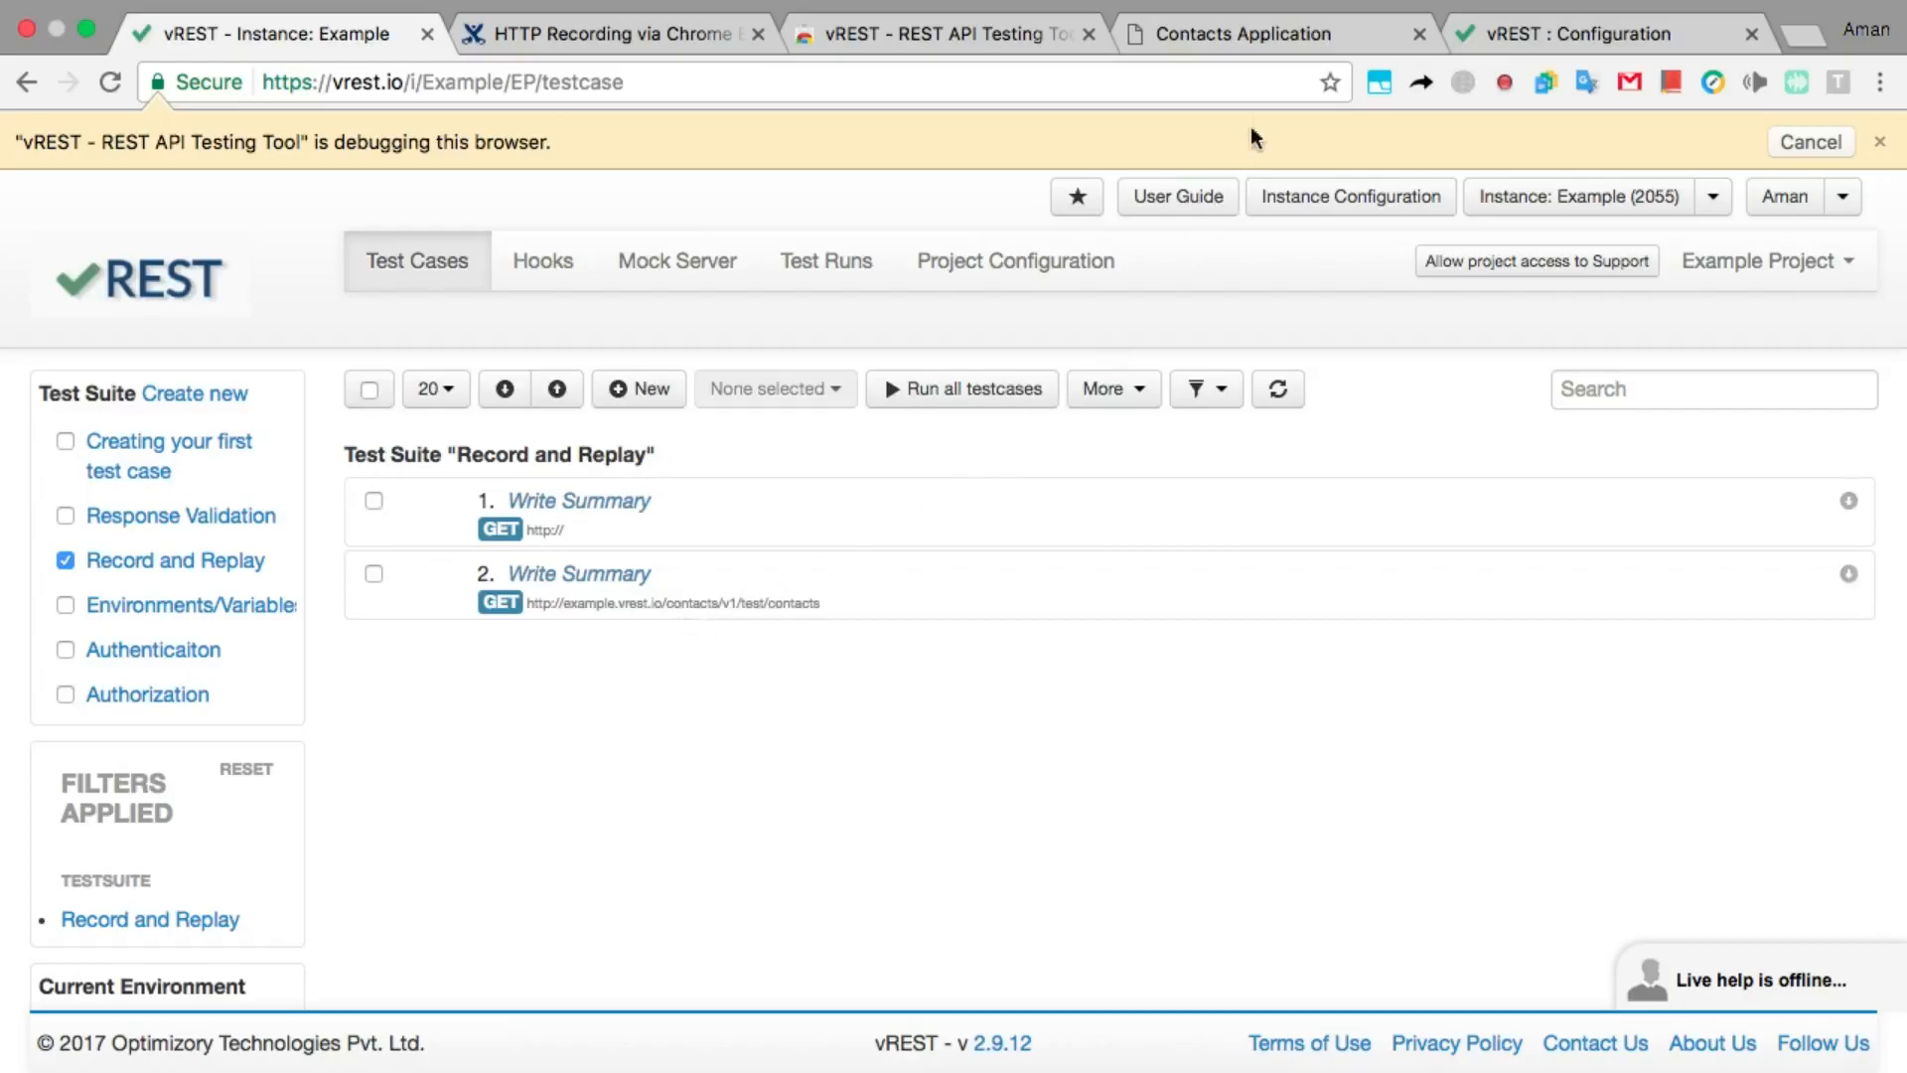
- Try to save a new contact without a name: "Passionate to learn vREST", Tester, Optimizory Technologies Pvt. Ltd., India, plus e-mail and social IDs
{"action": "left_click", "coordinate": [1268, 52]}
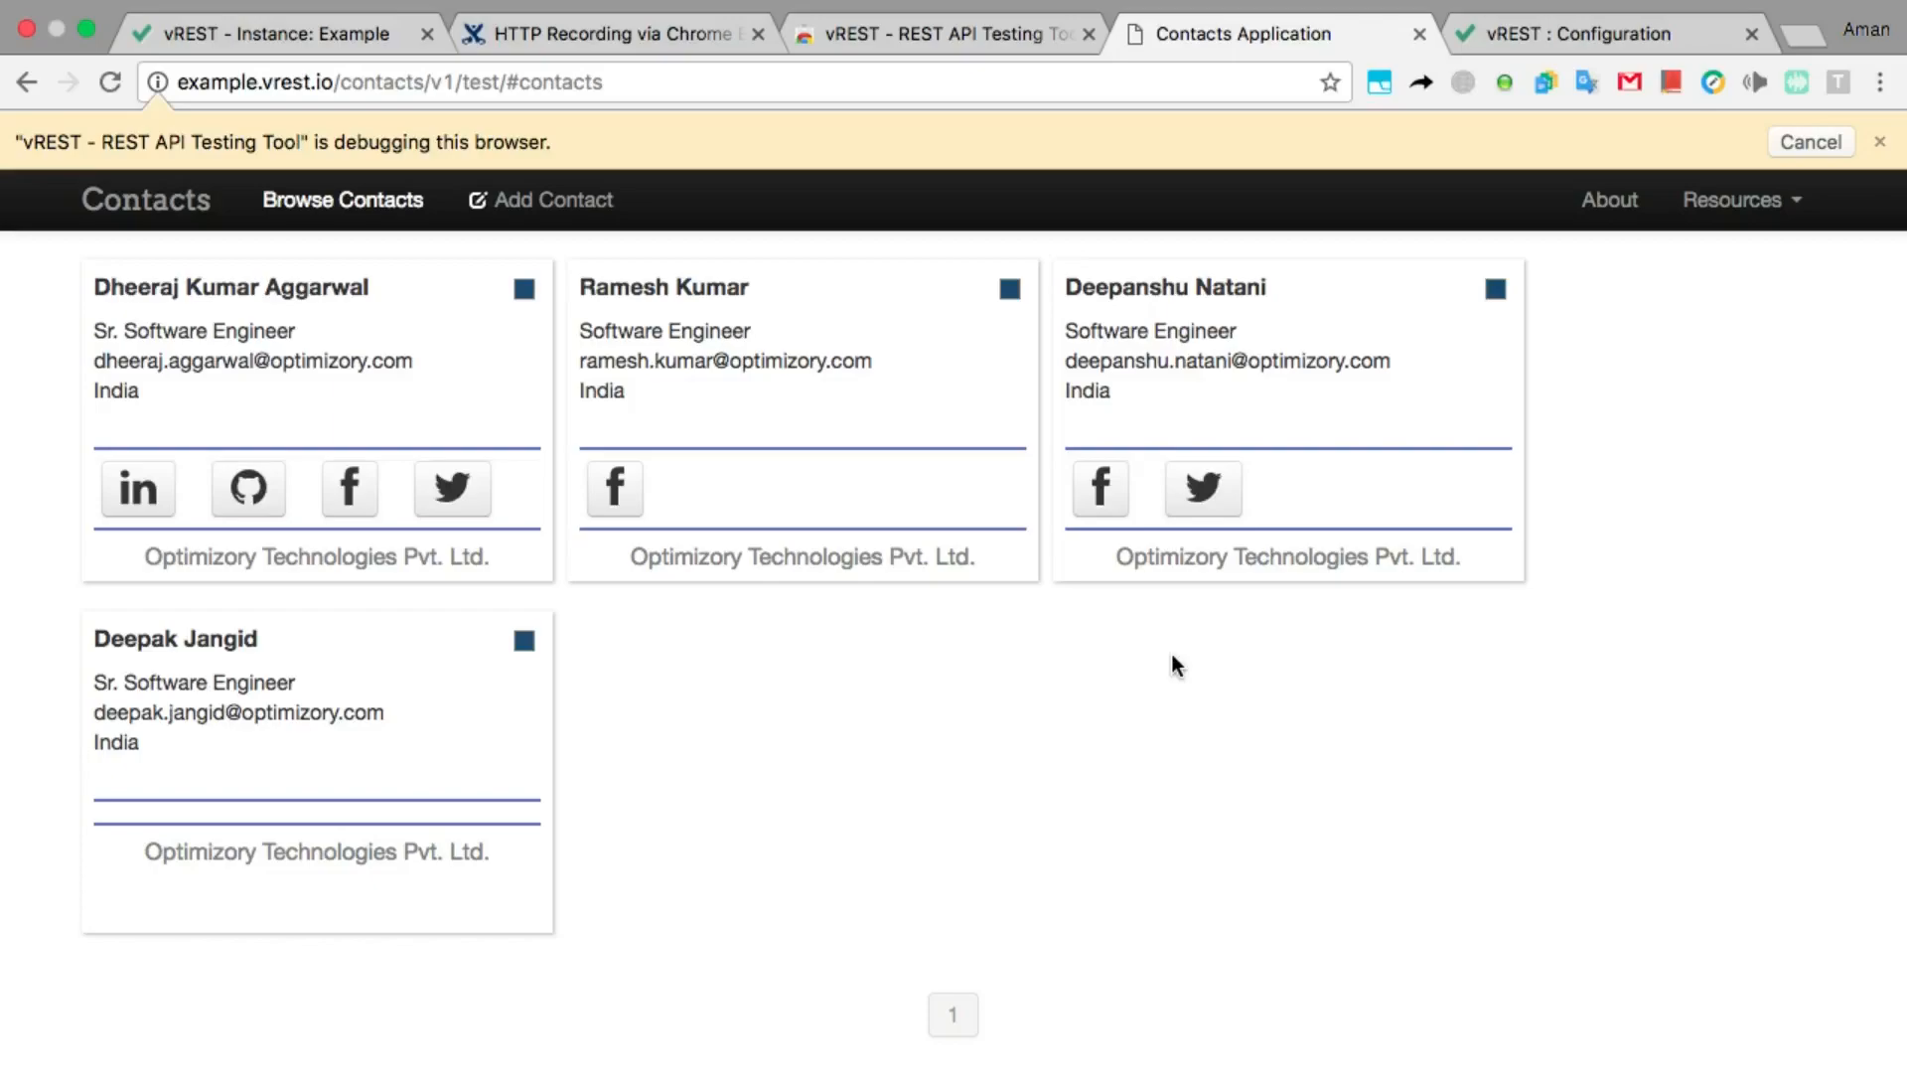
{"action": "left_click", "coordinate": [561, 206]}
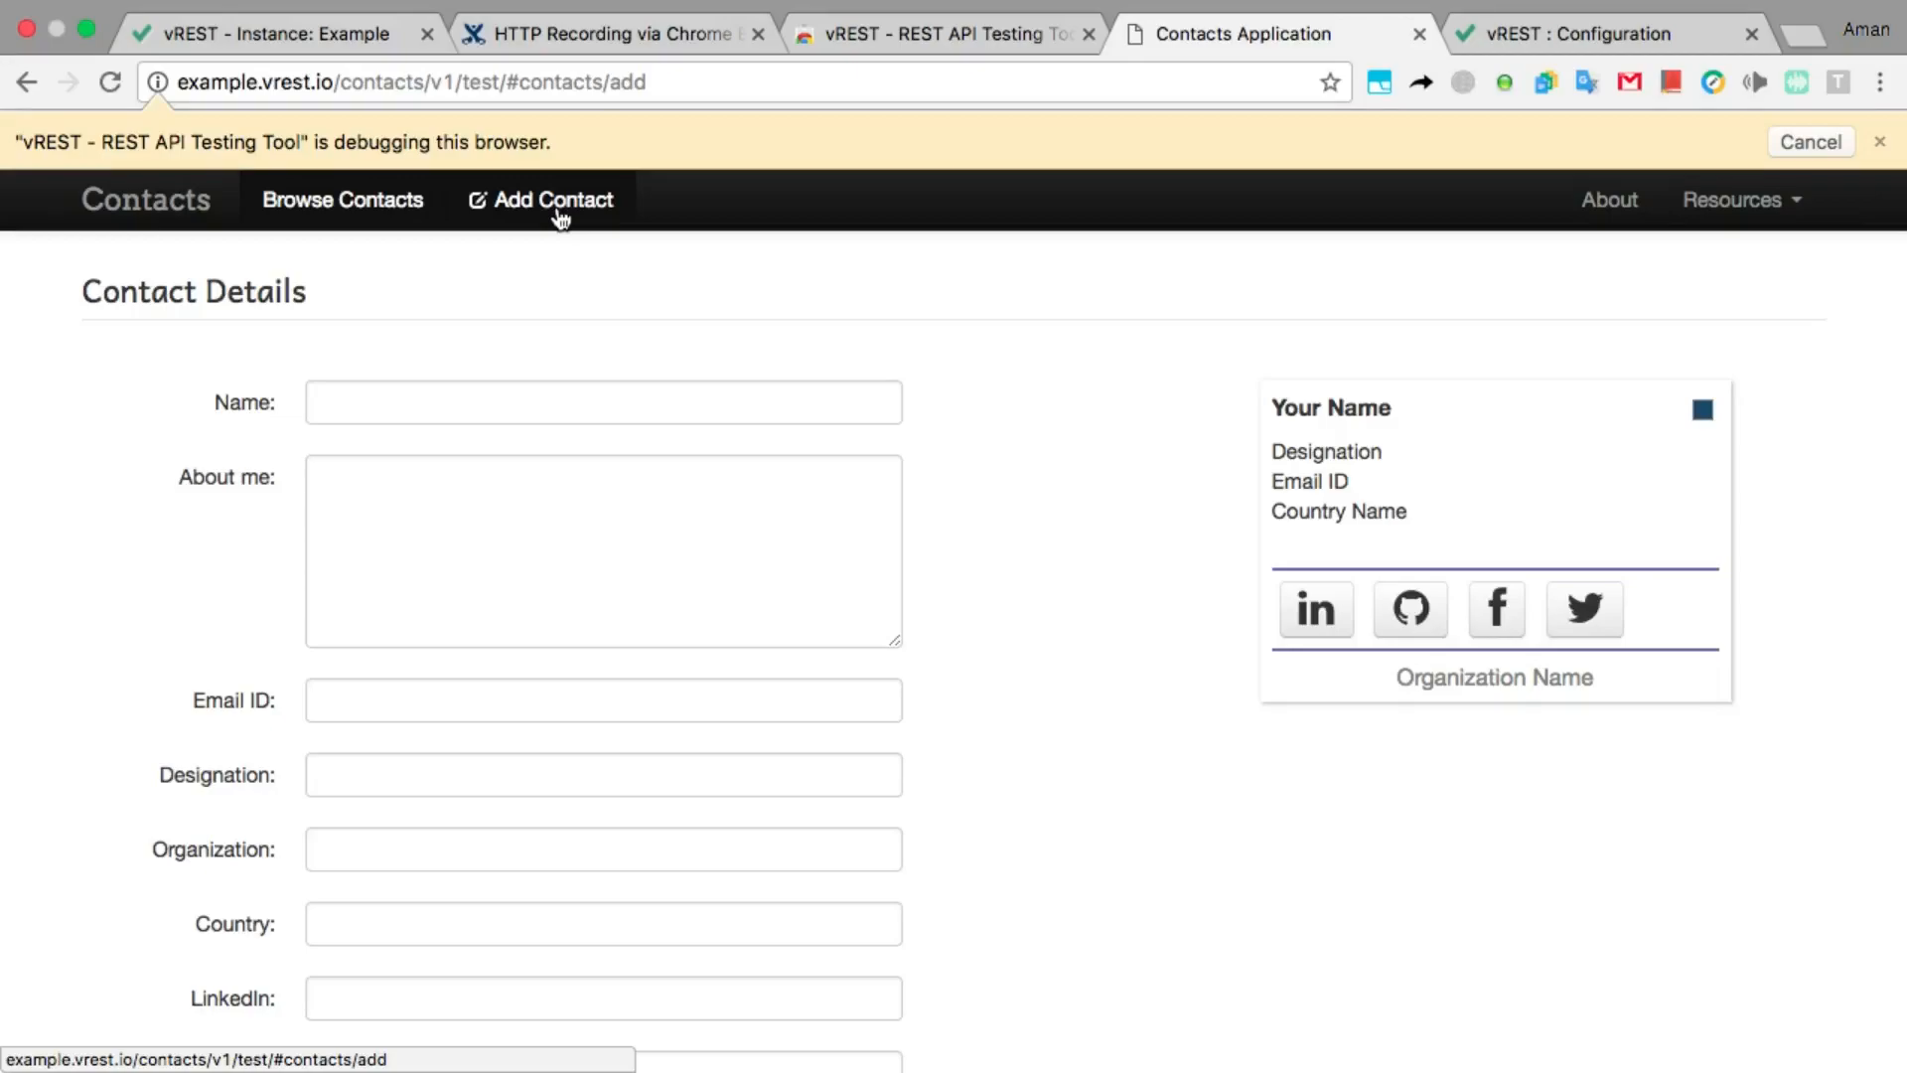
{"action": "type", "text": ".doe"}
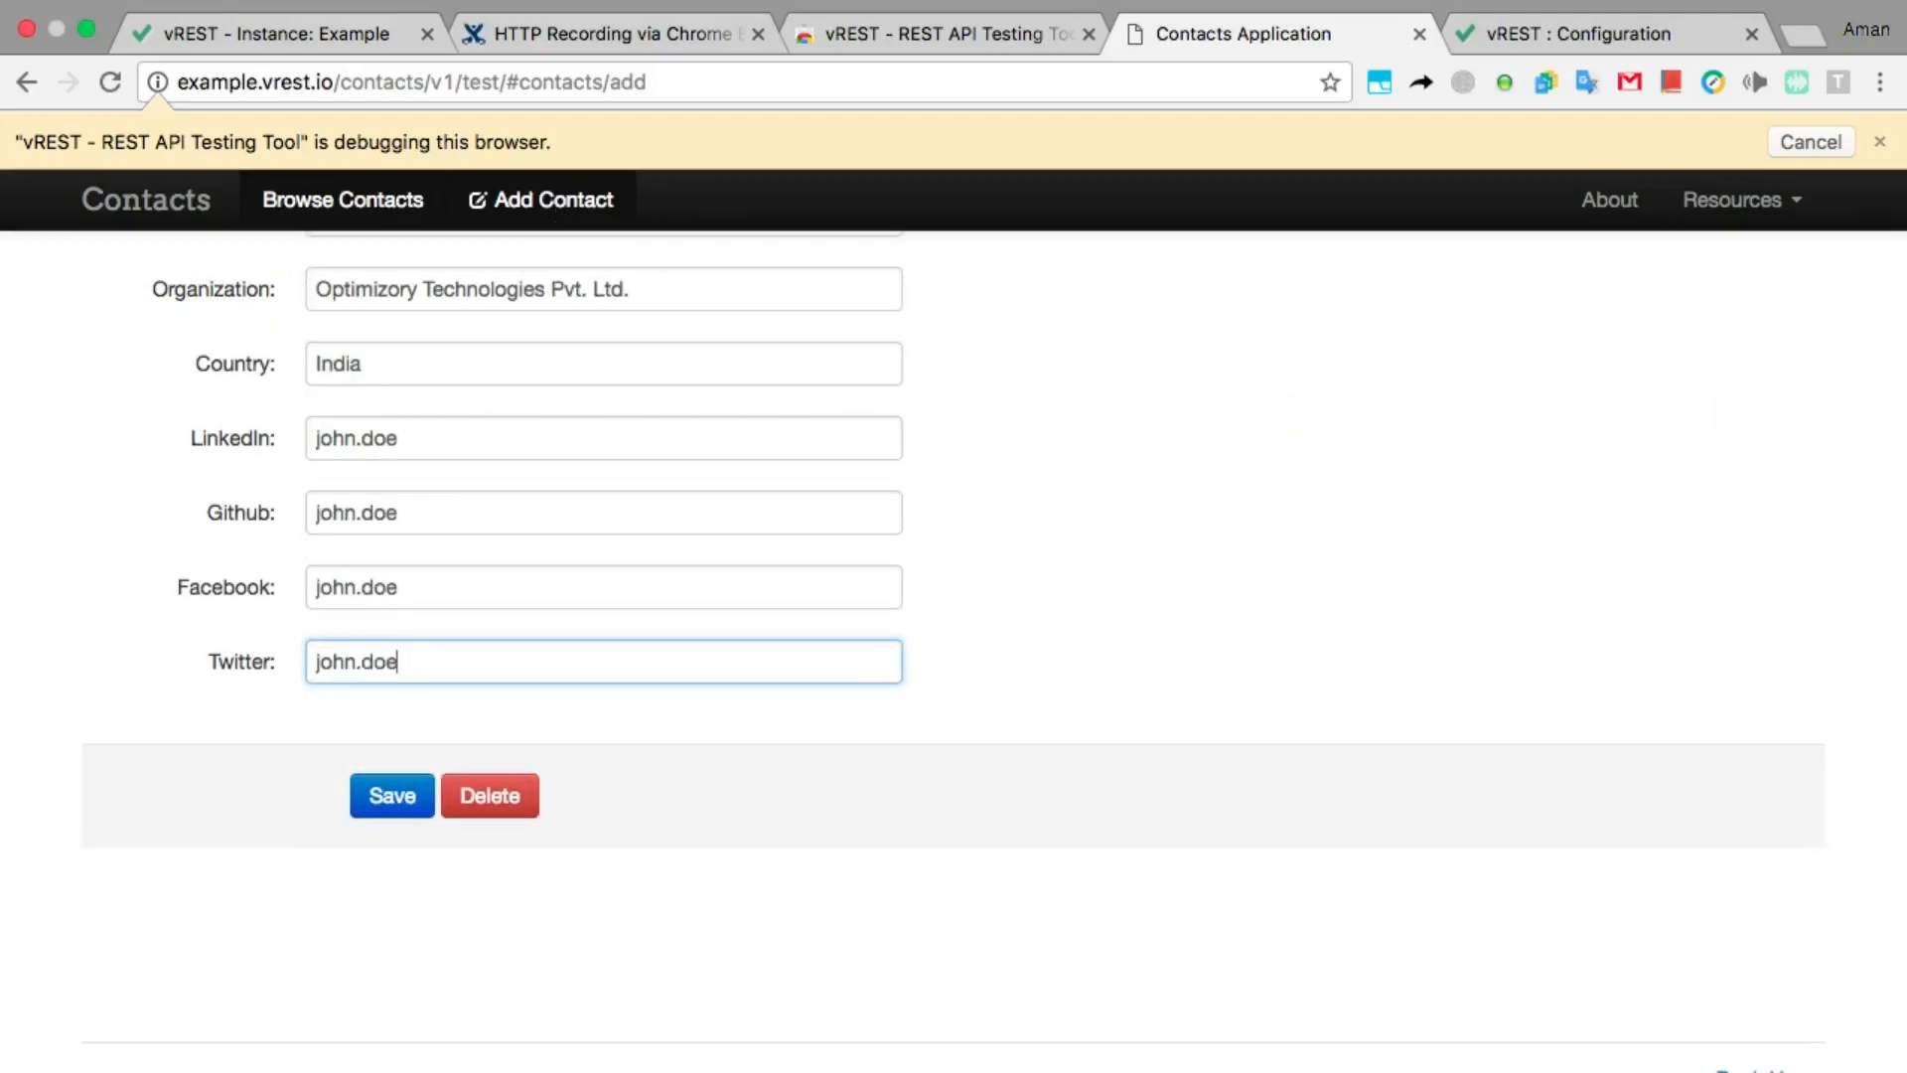
{"action": "left_click", "coordinate": [411, 792]}
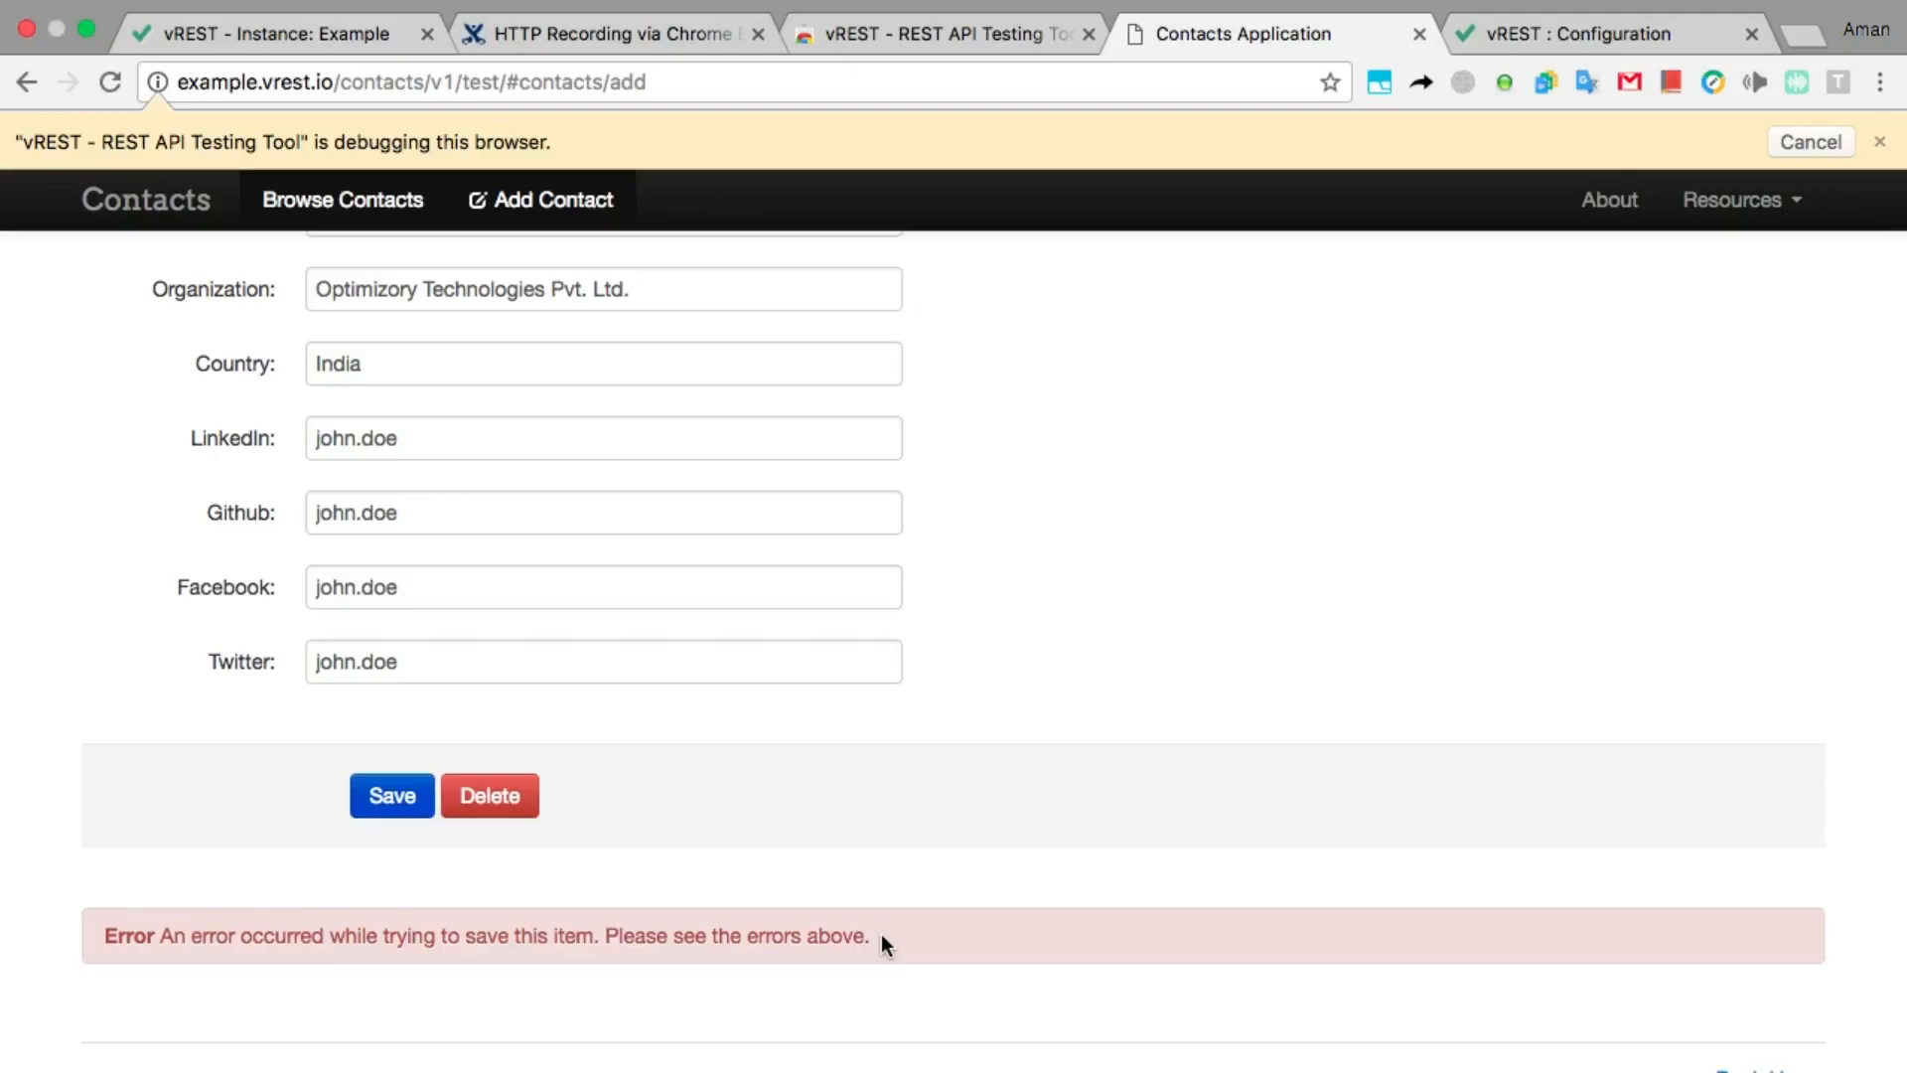
- Enter the contact's full name in the required name field and save the new contact
{"action": "scroll", "coordinate": [880, 933], "scroll_direction": "up", "scroll_amount": 6}
{"action": "left_click", "coordinate": [647, 401]}
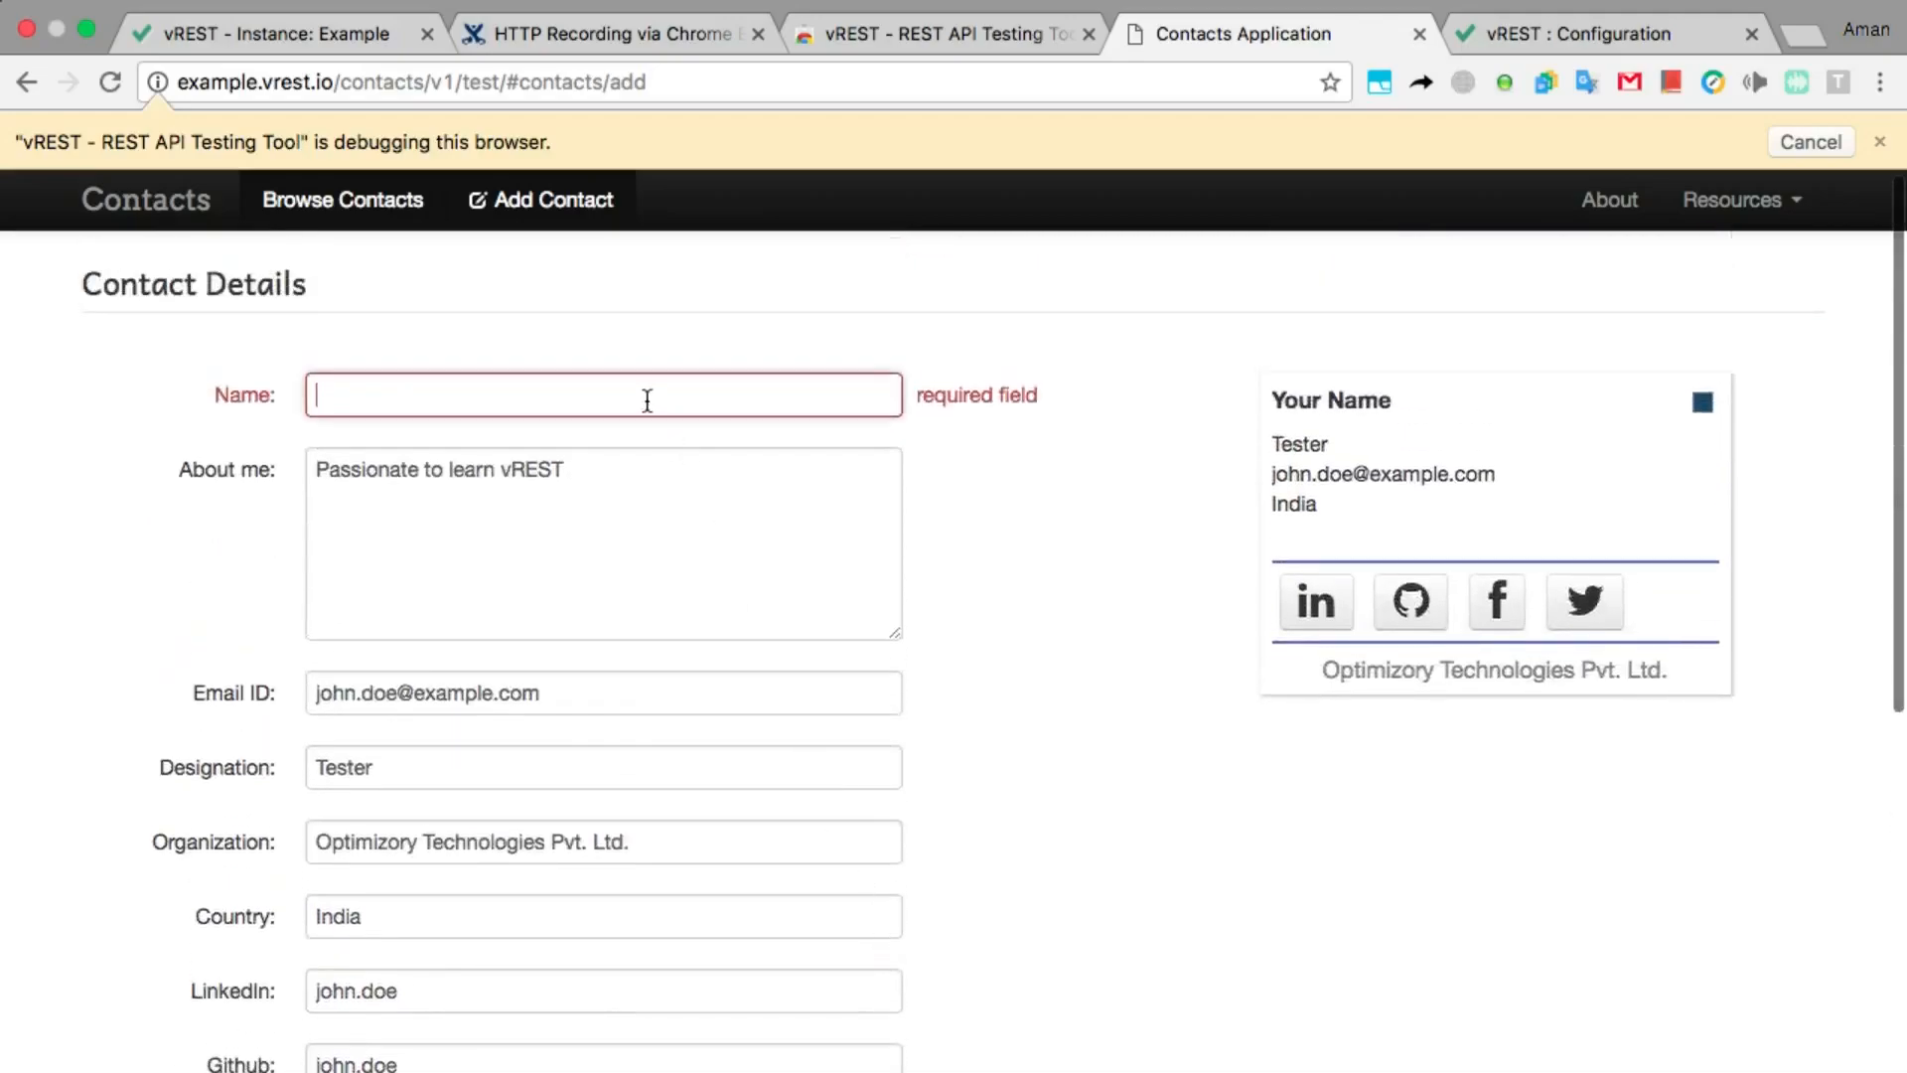
{"action": "type", "text": "John"}
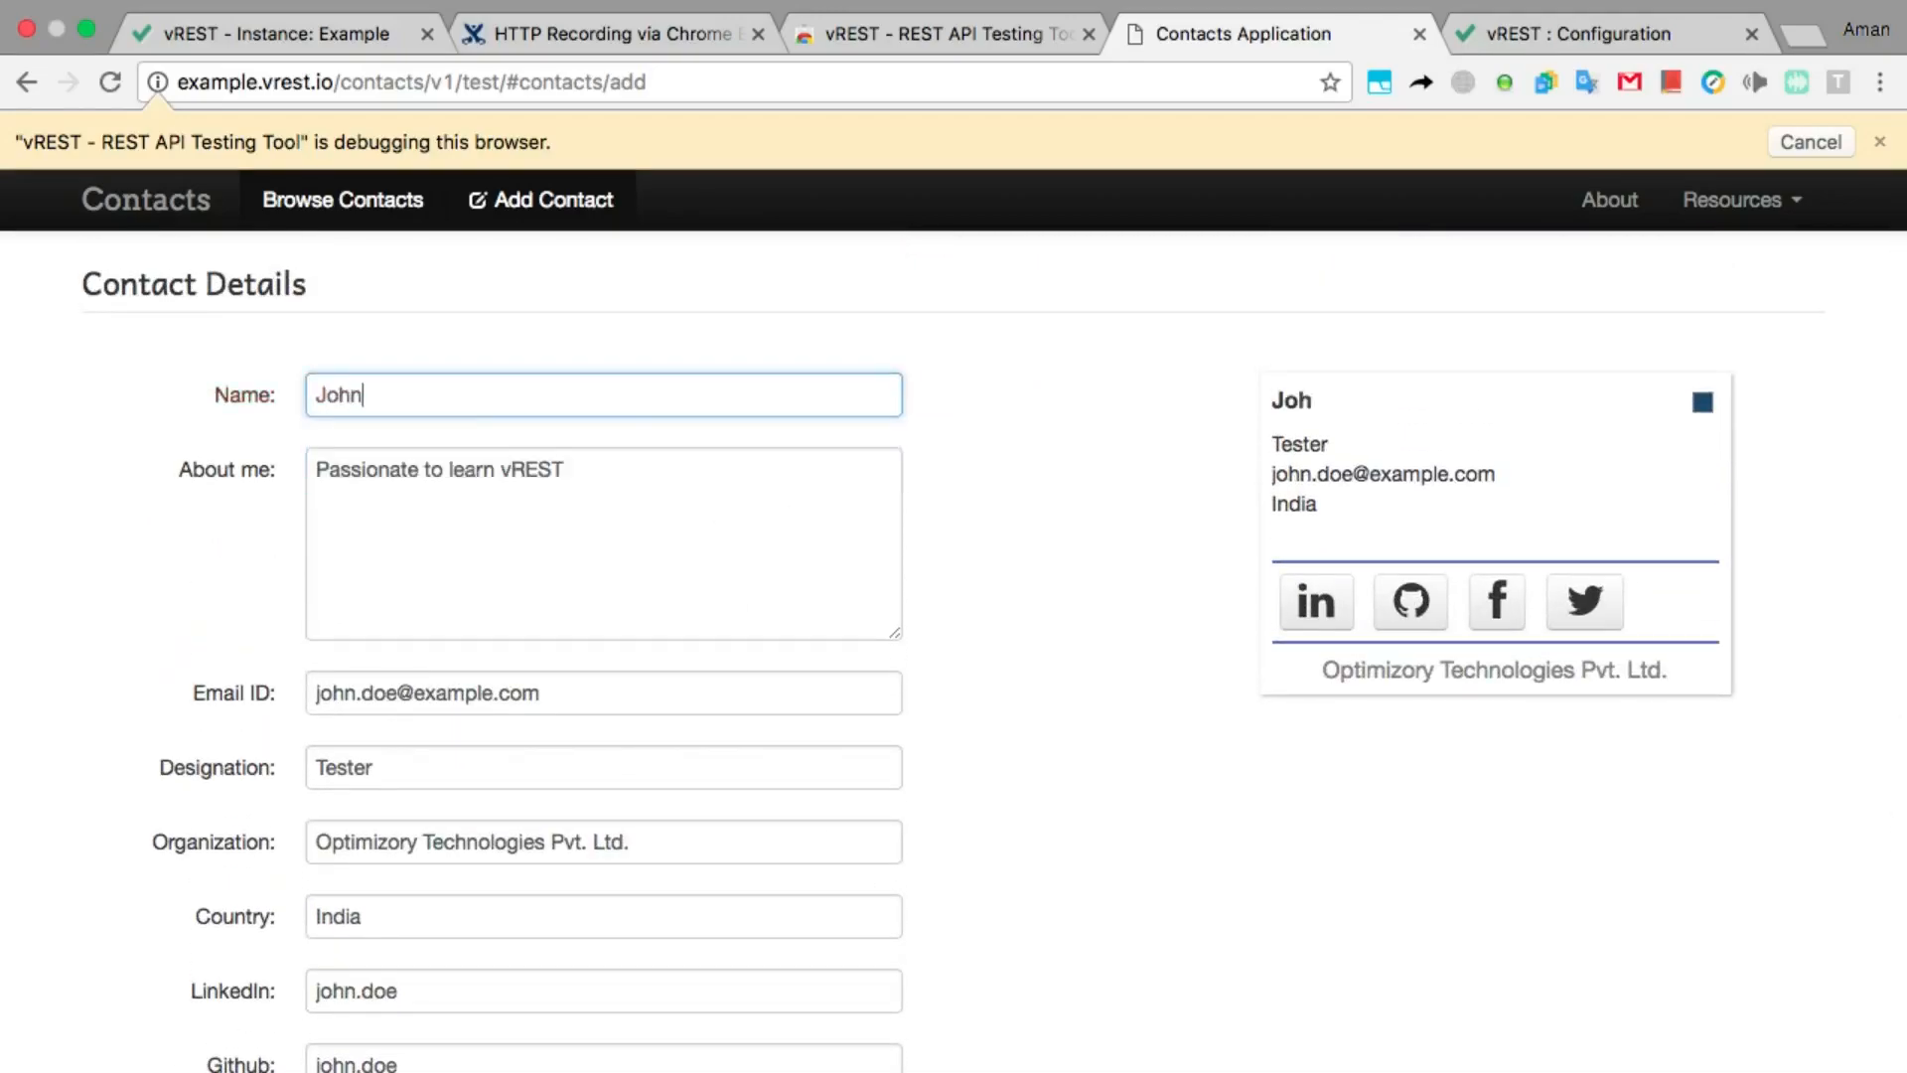
{"action": "type", "text": " Doe"}
{"action": "scroll", "coordinate": [498, 438], "scroll_direction": "down", "scroll_amount": 5}
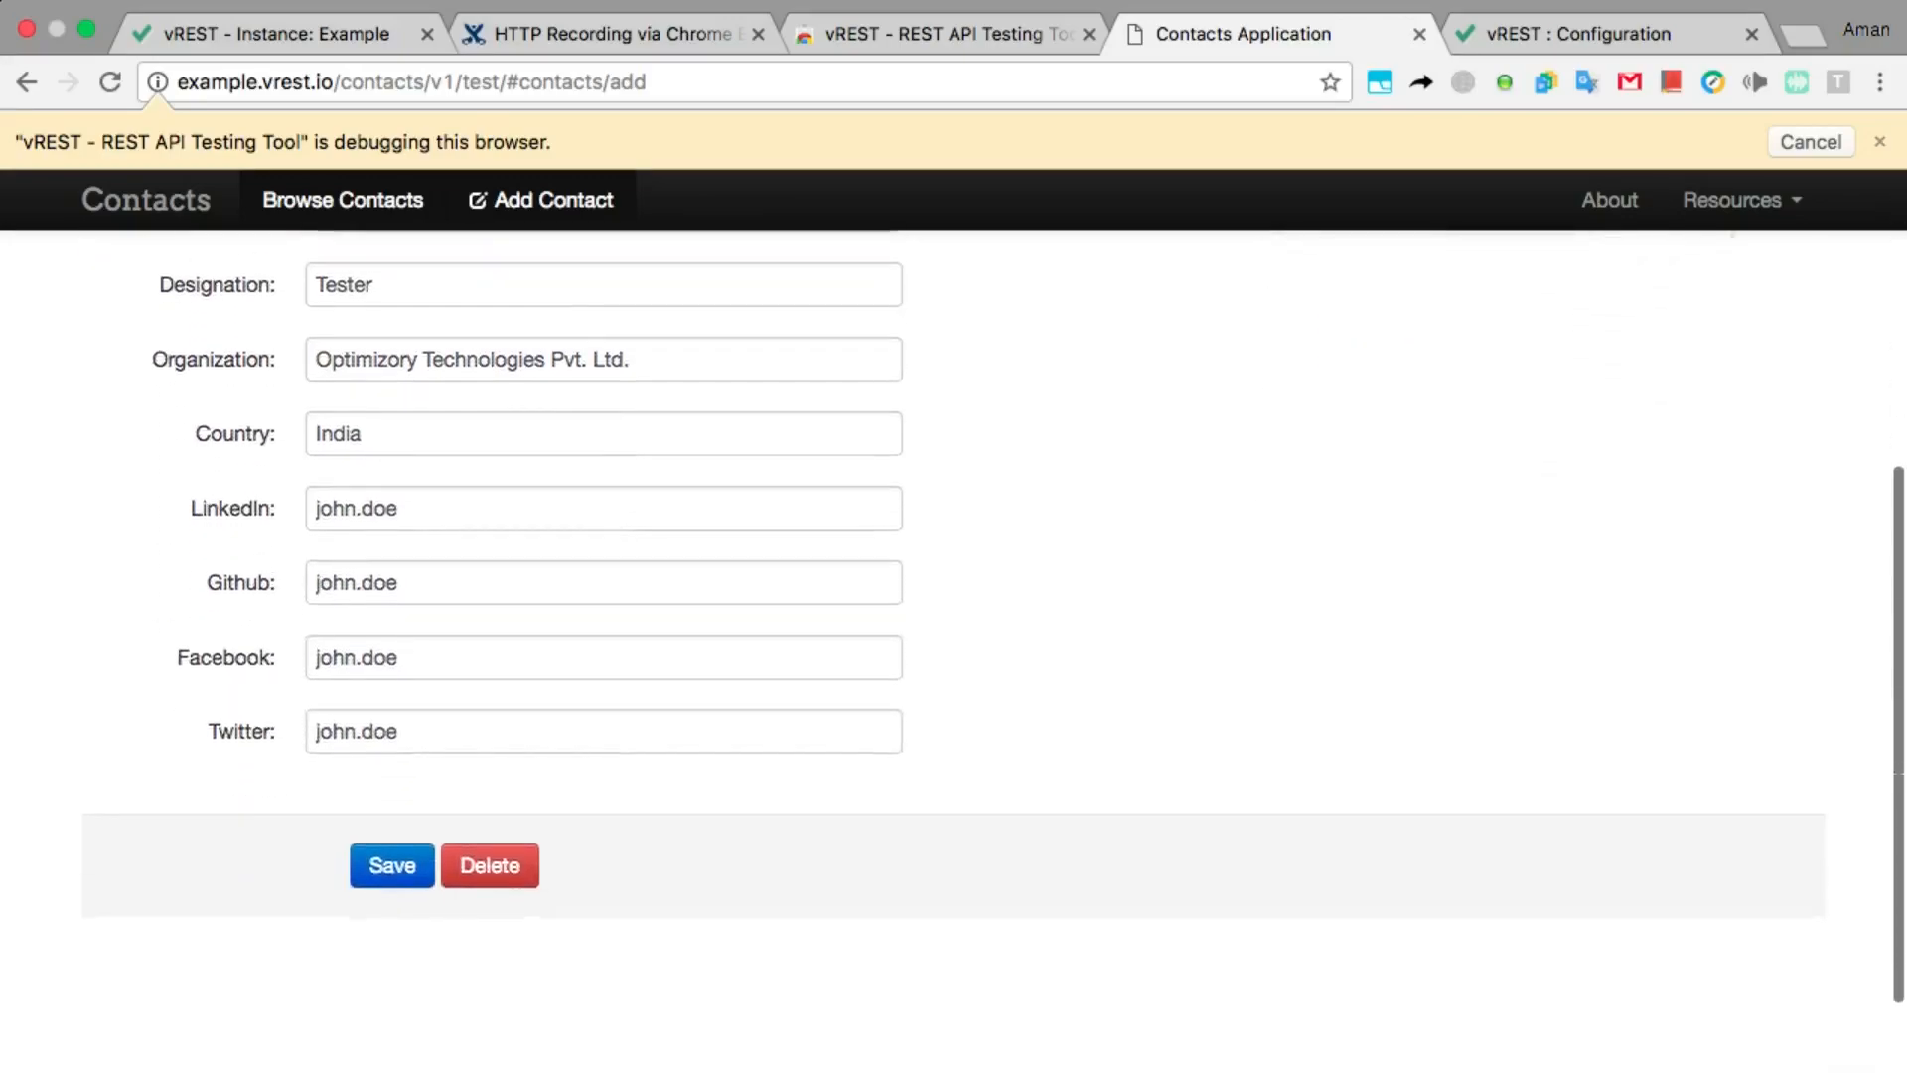
{"action": "left_click", "coordinate": [374, 884]}
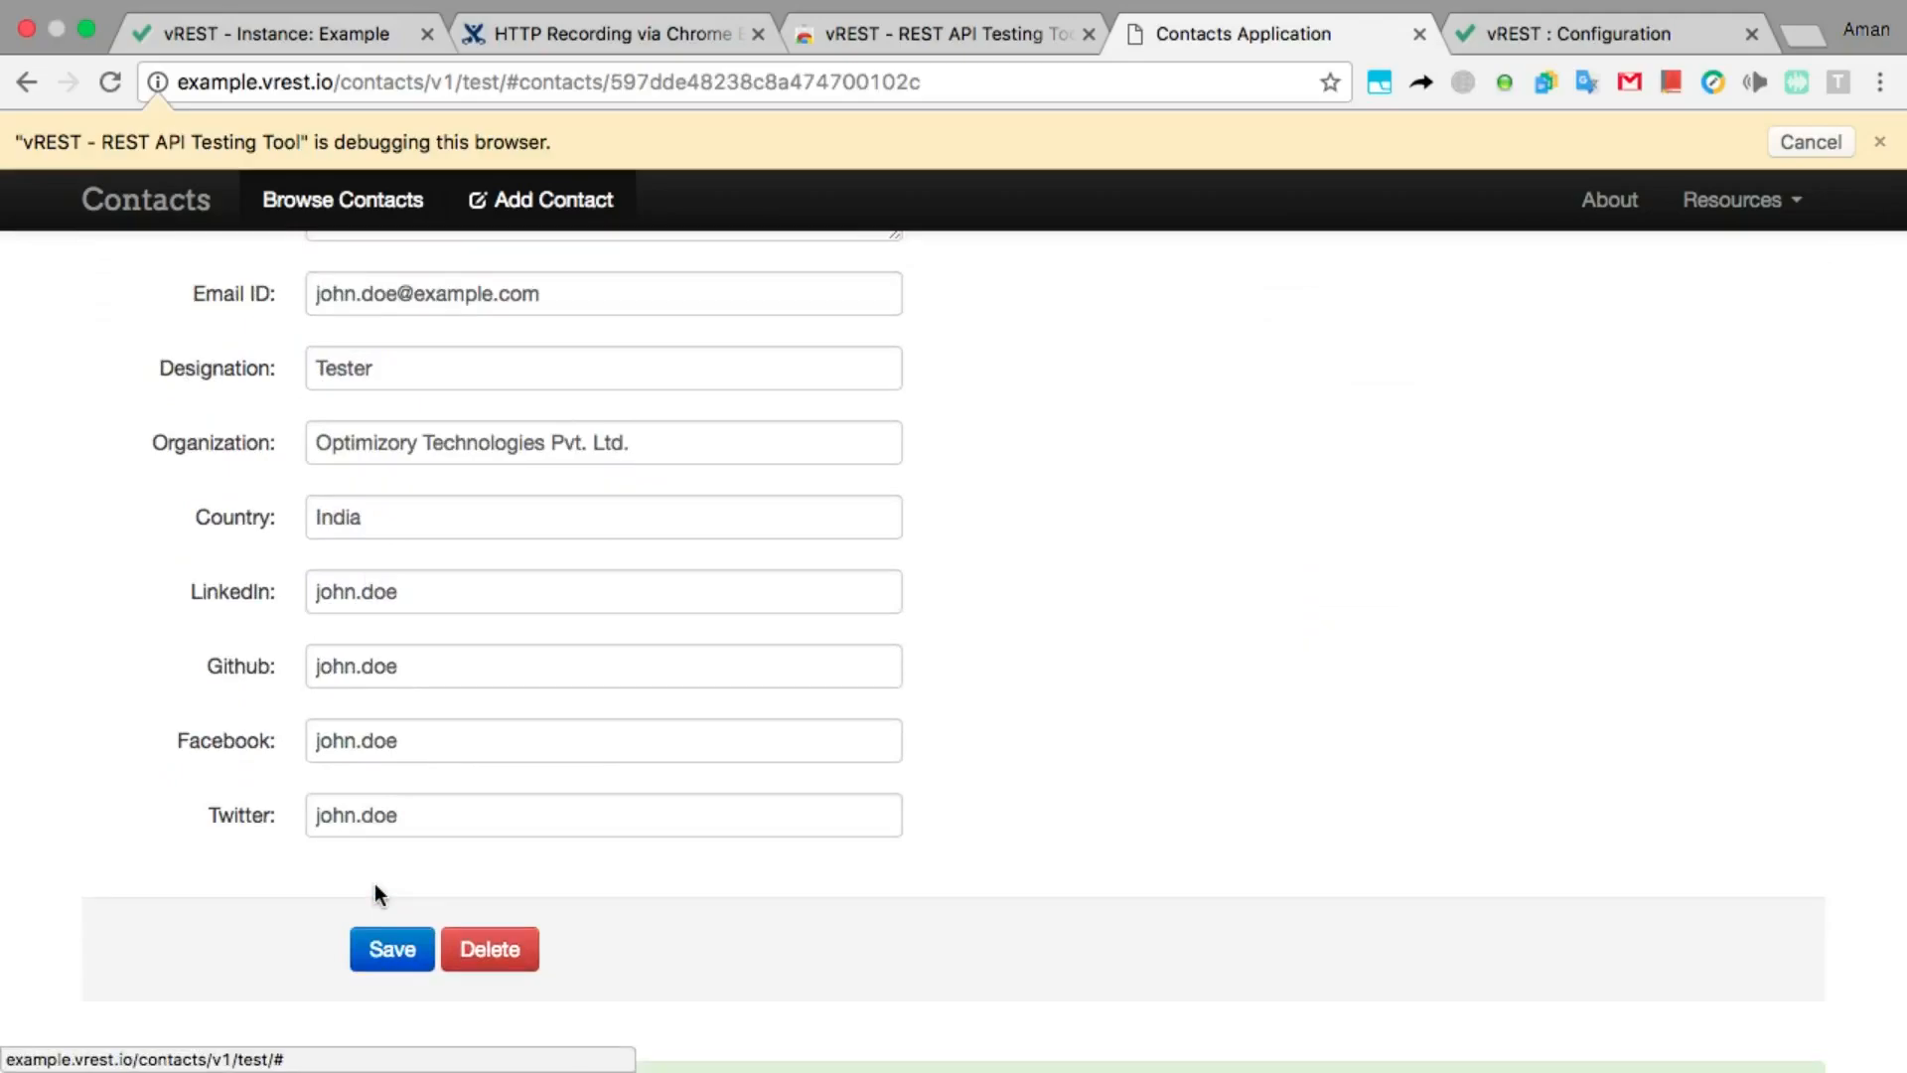
- Append "Modified" to the new contact's name and save the contact
{"action": "scroll", "coordinate": [374, 884], "scroll_direction": "up", "scroll_amount": 5}
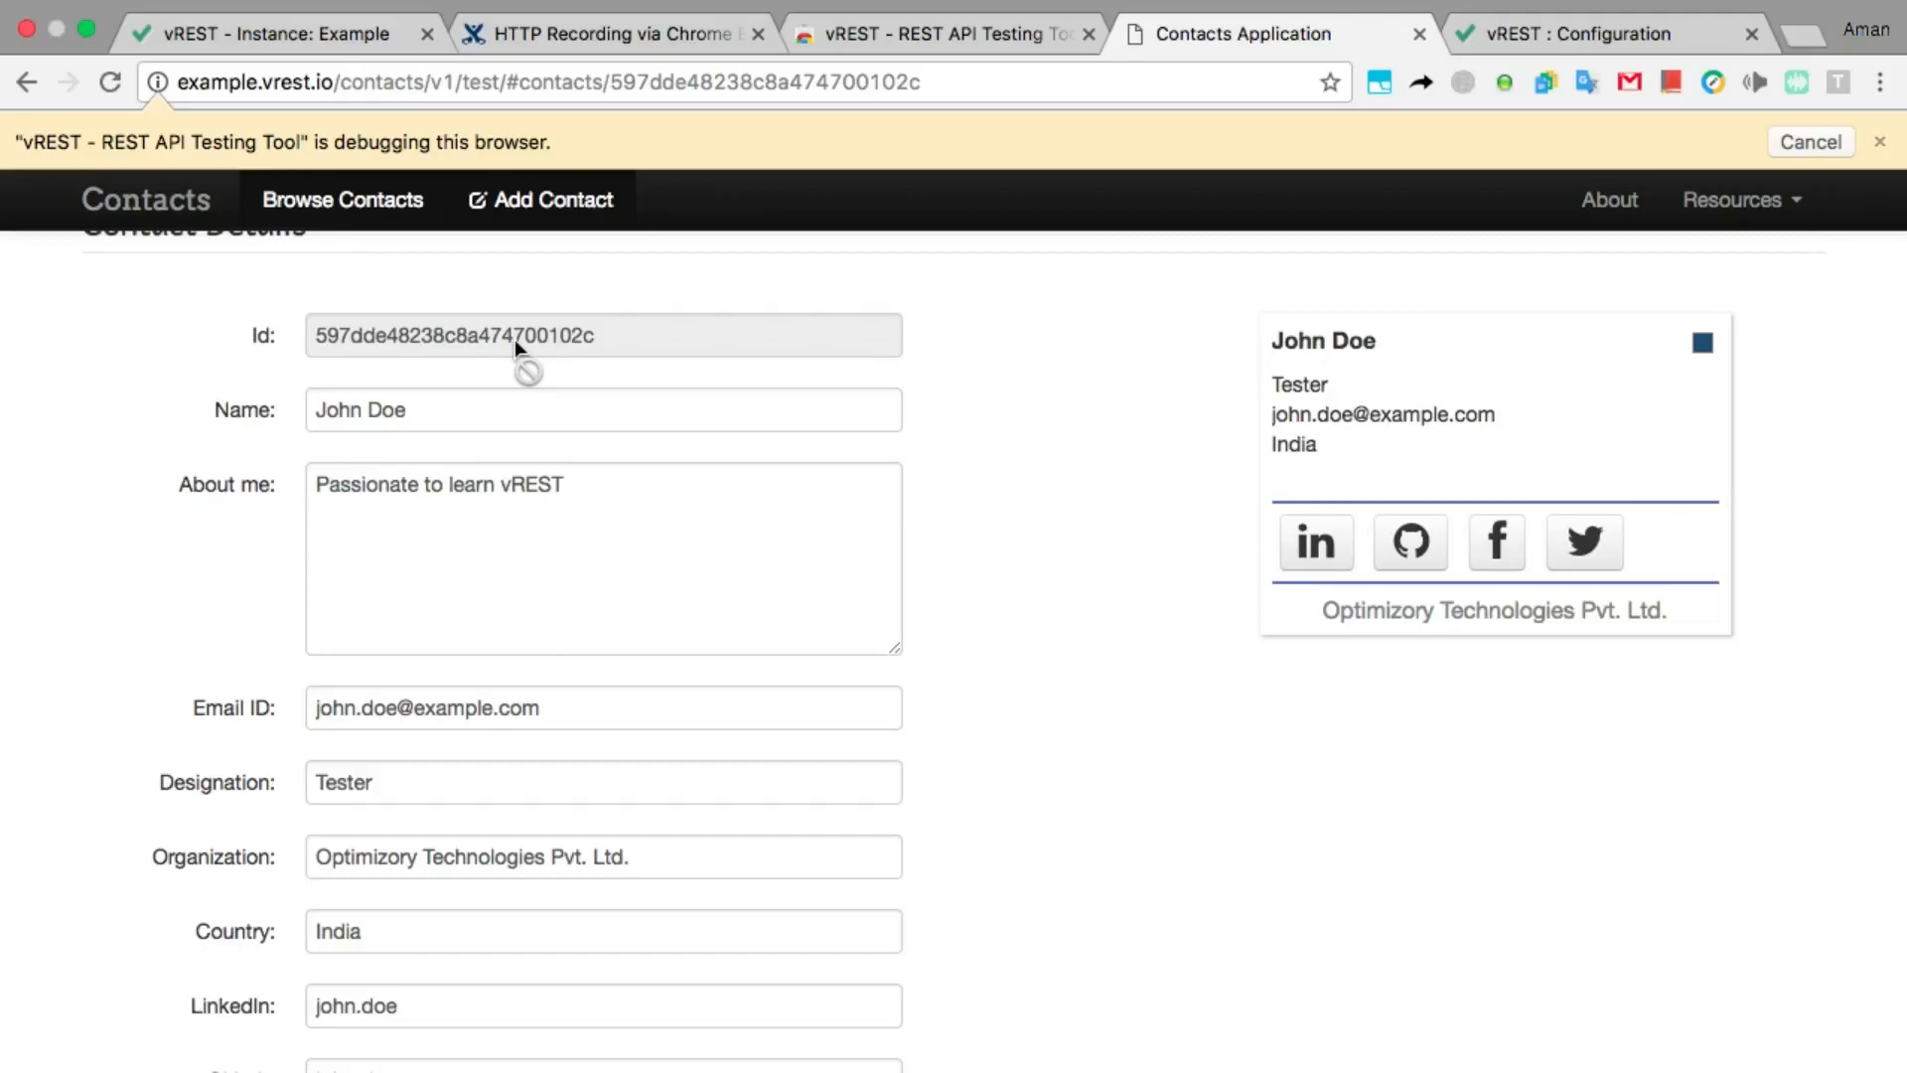
{"action": "left_click", "coordinate": [473, 411]}
{"action": "type", "text": "Modified"}
{"action": "scroll", "coordinate": [454, 624], "scroll_direction": "down", "scroll_amount": 5}
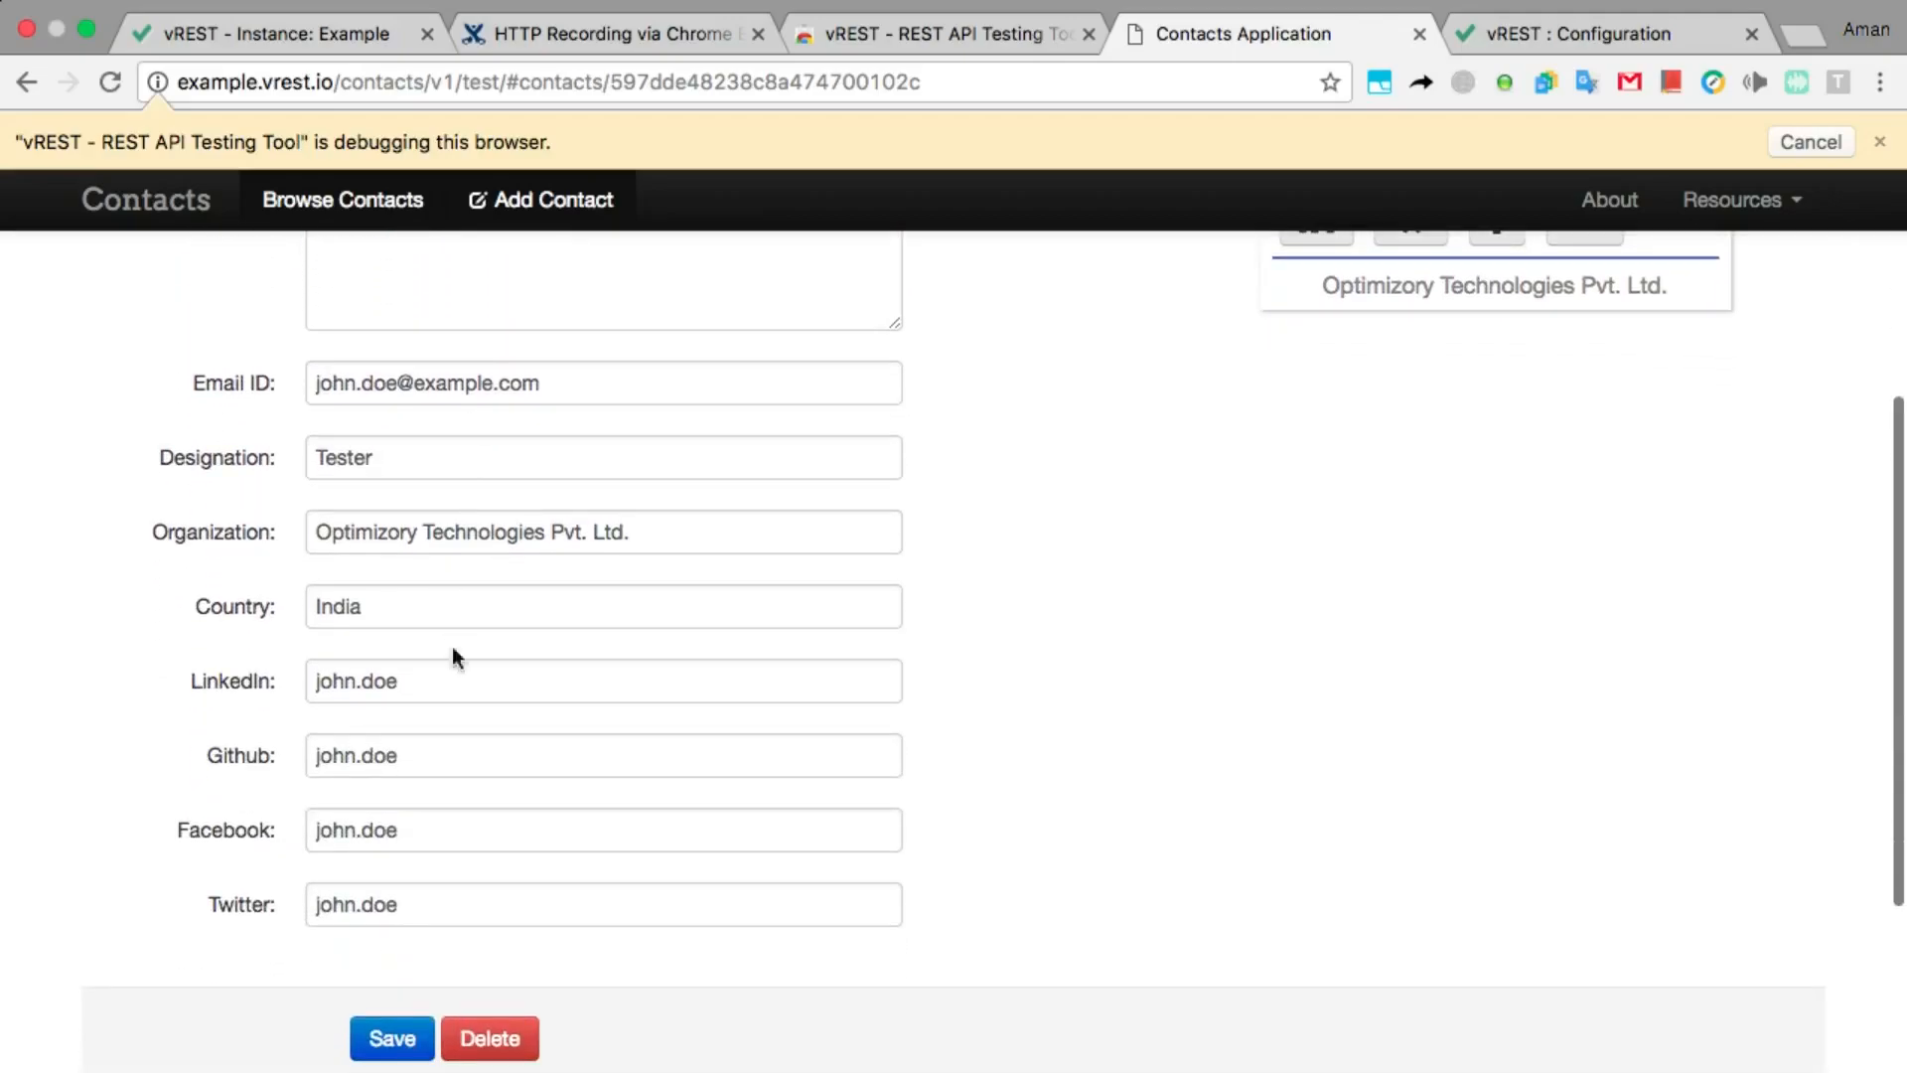
{"action": "left_click", "coordinate": [393, 1038]}
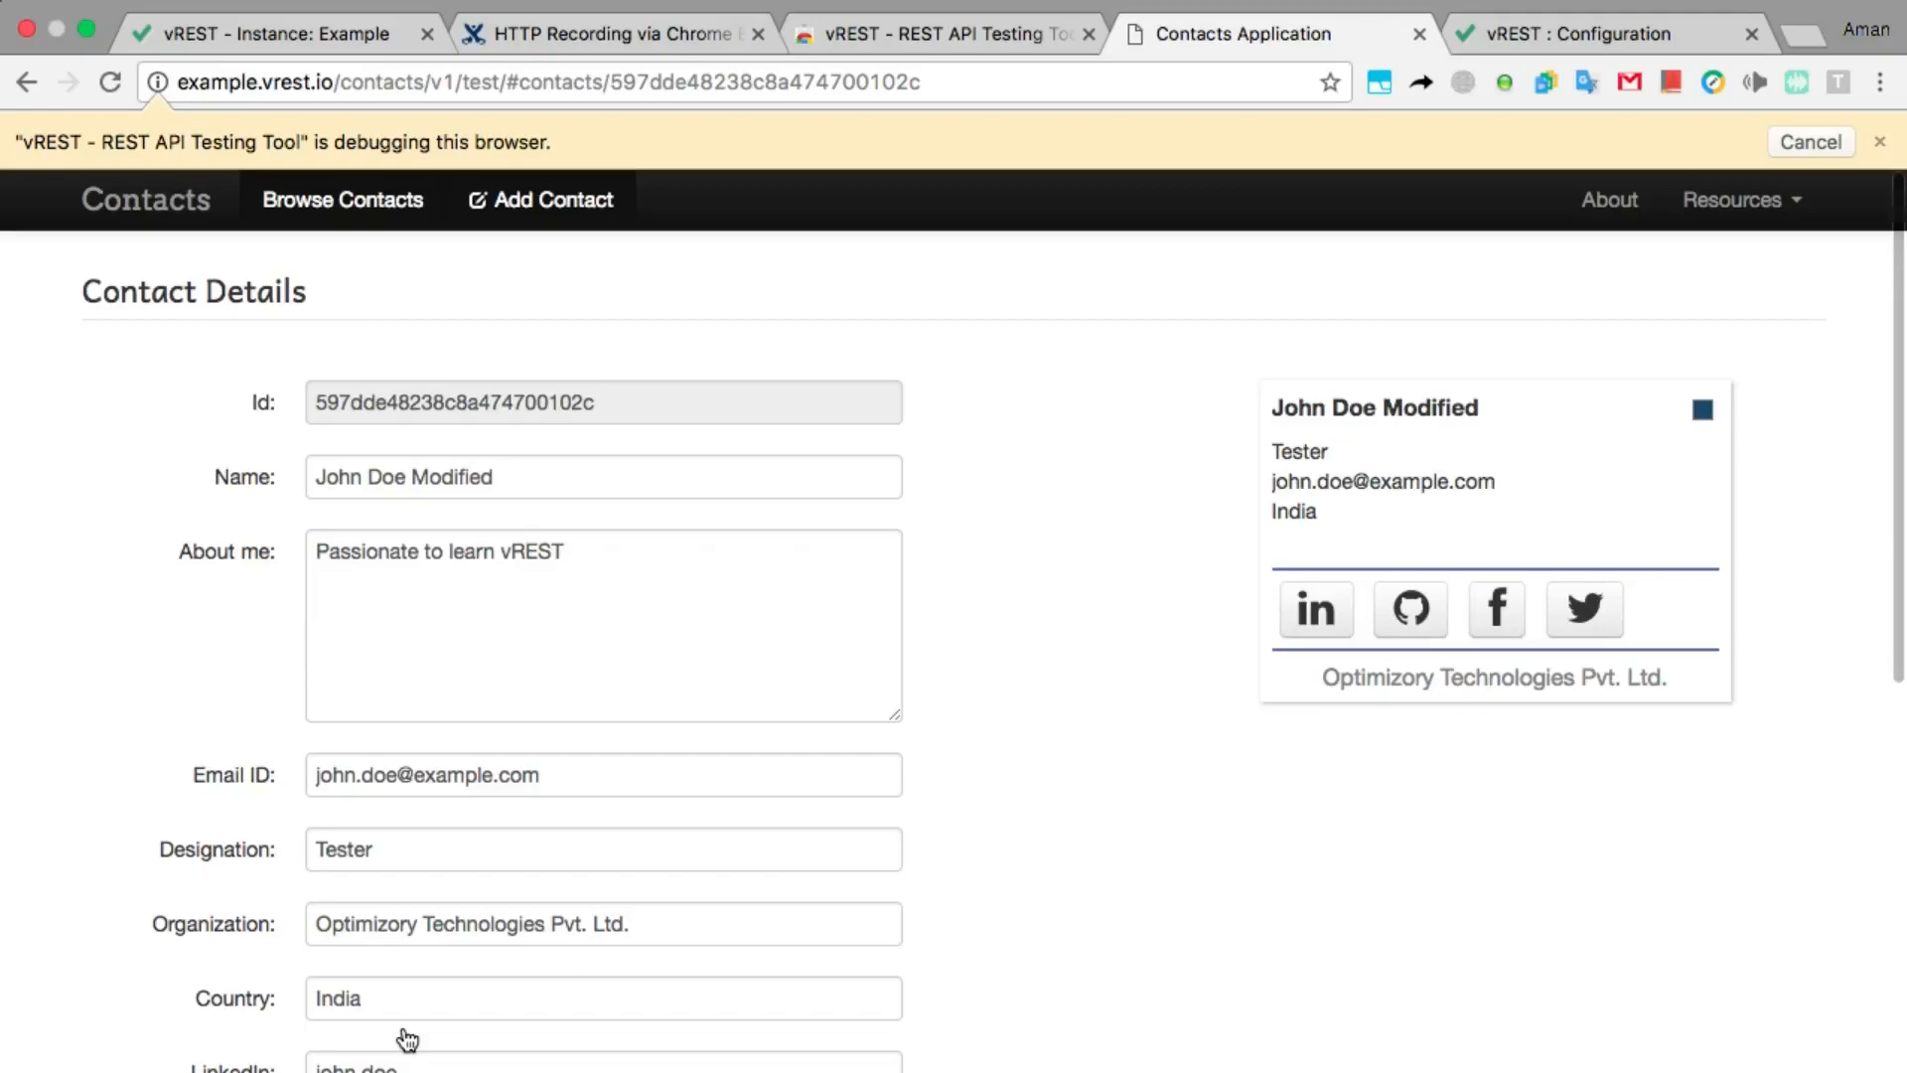
- Delete the modified contact and dismiss the resulting alert
{"action": "scroll", "coordinate": [408, 1038], "scroll_direction": "down", "scroll_amount": 4}
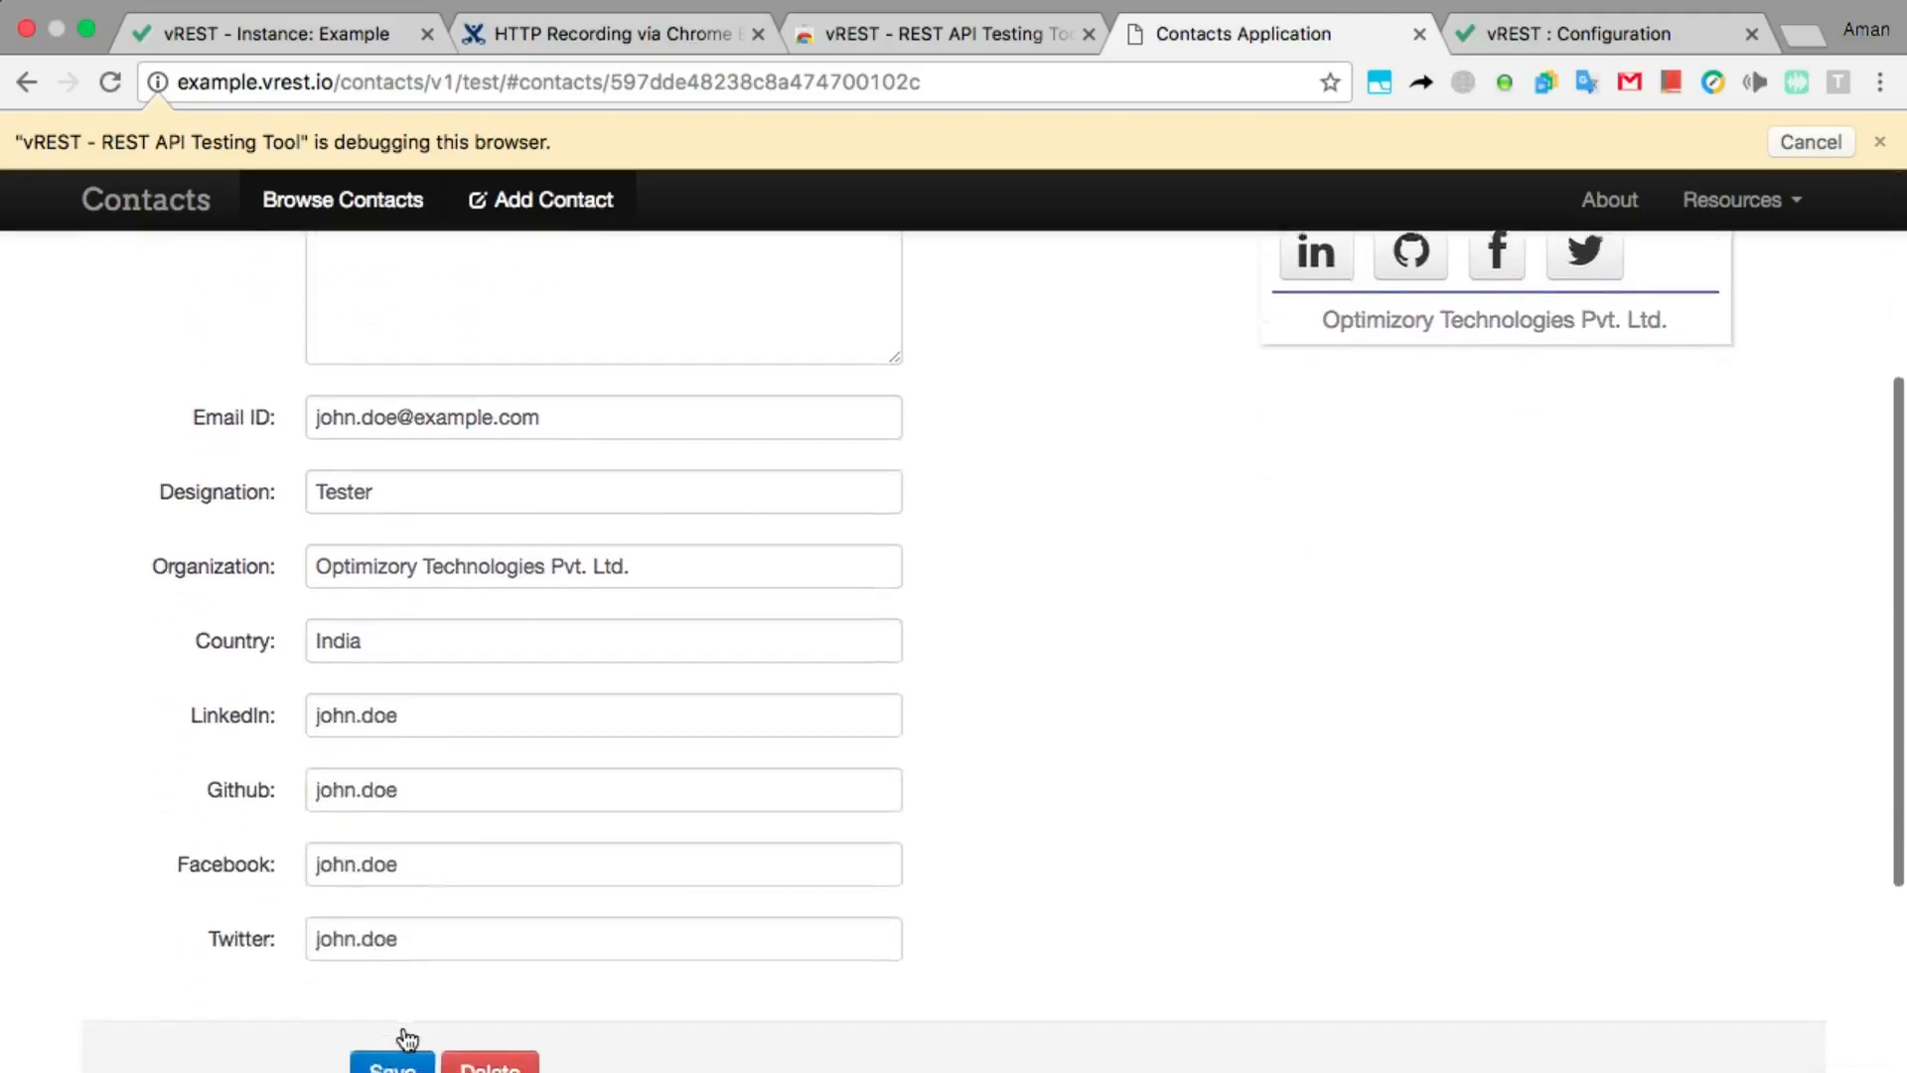
{"action": "left_click", "coordinate": [502, 1018]}
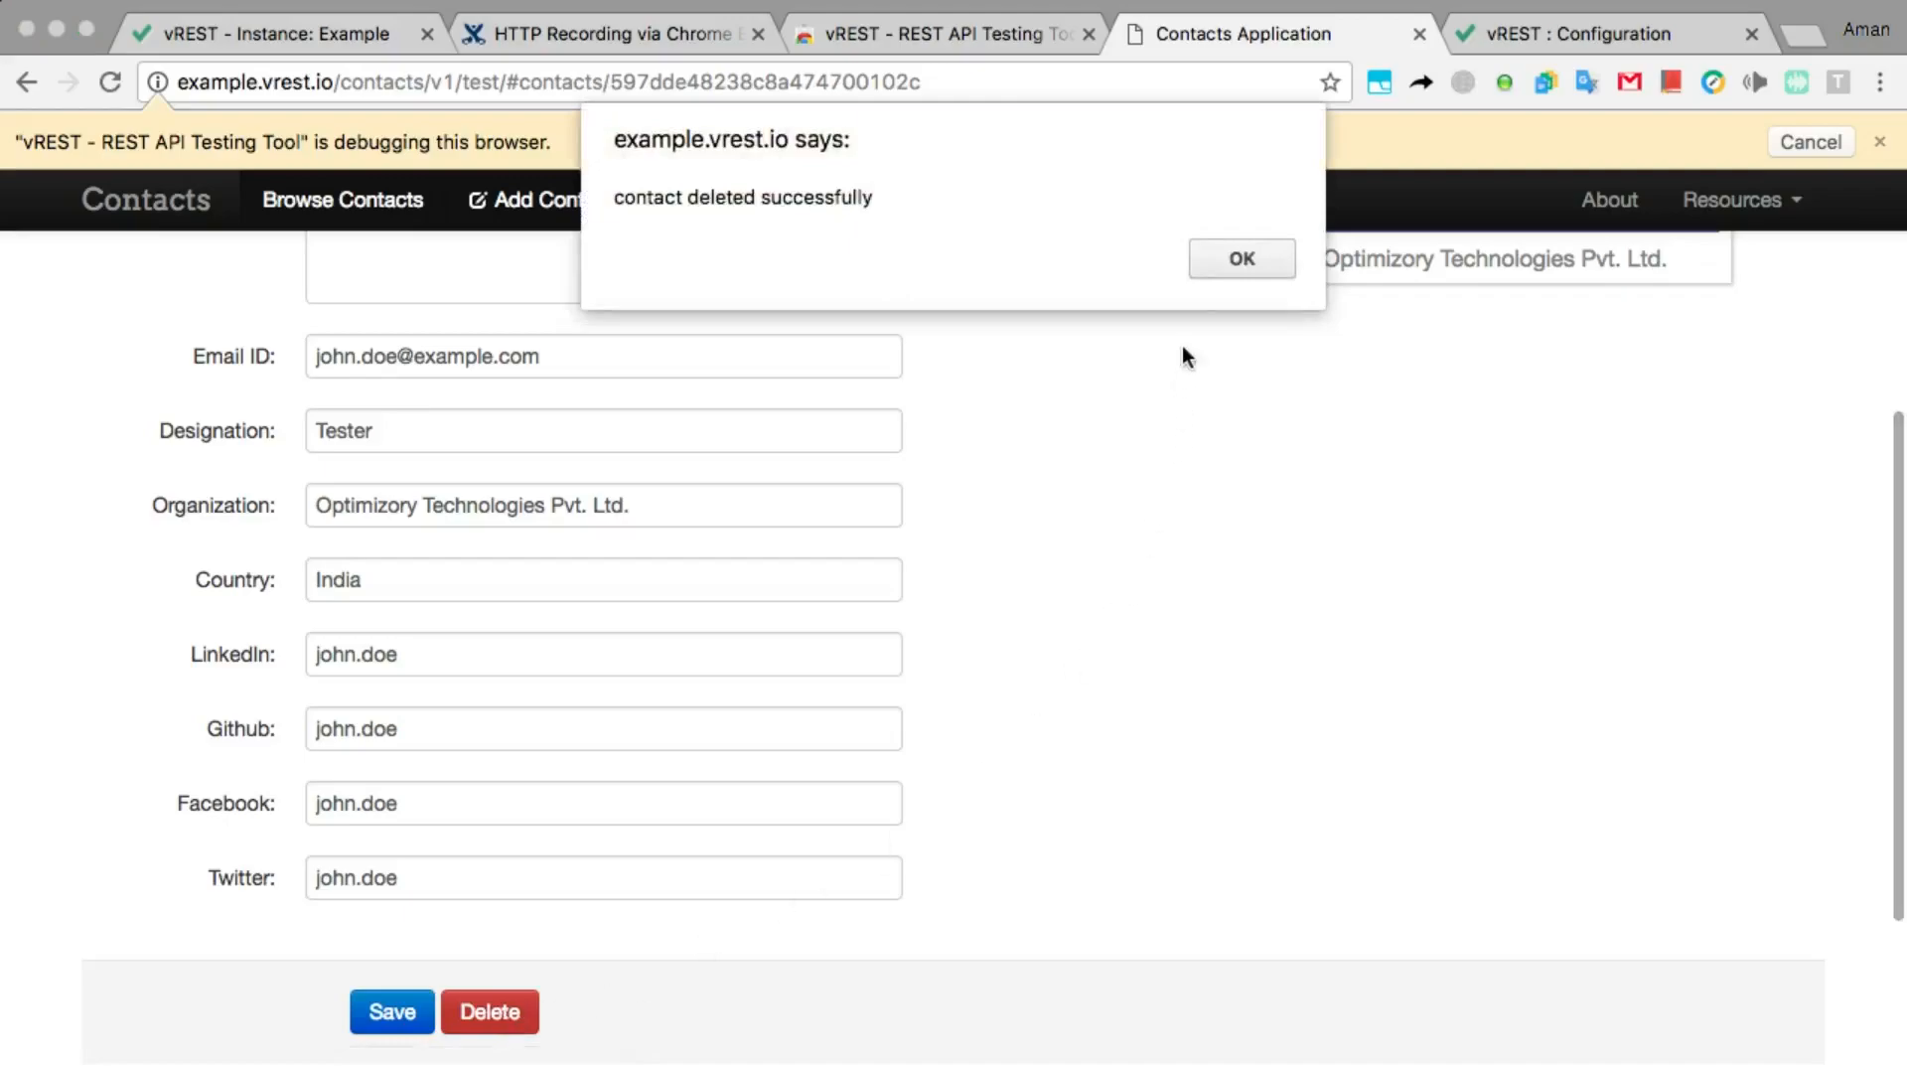
{"action": "left_click", "coordinate": [1206, 271]}
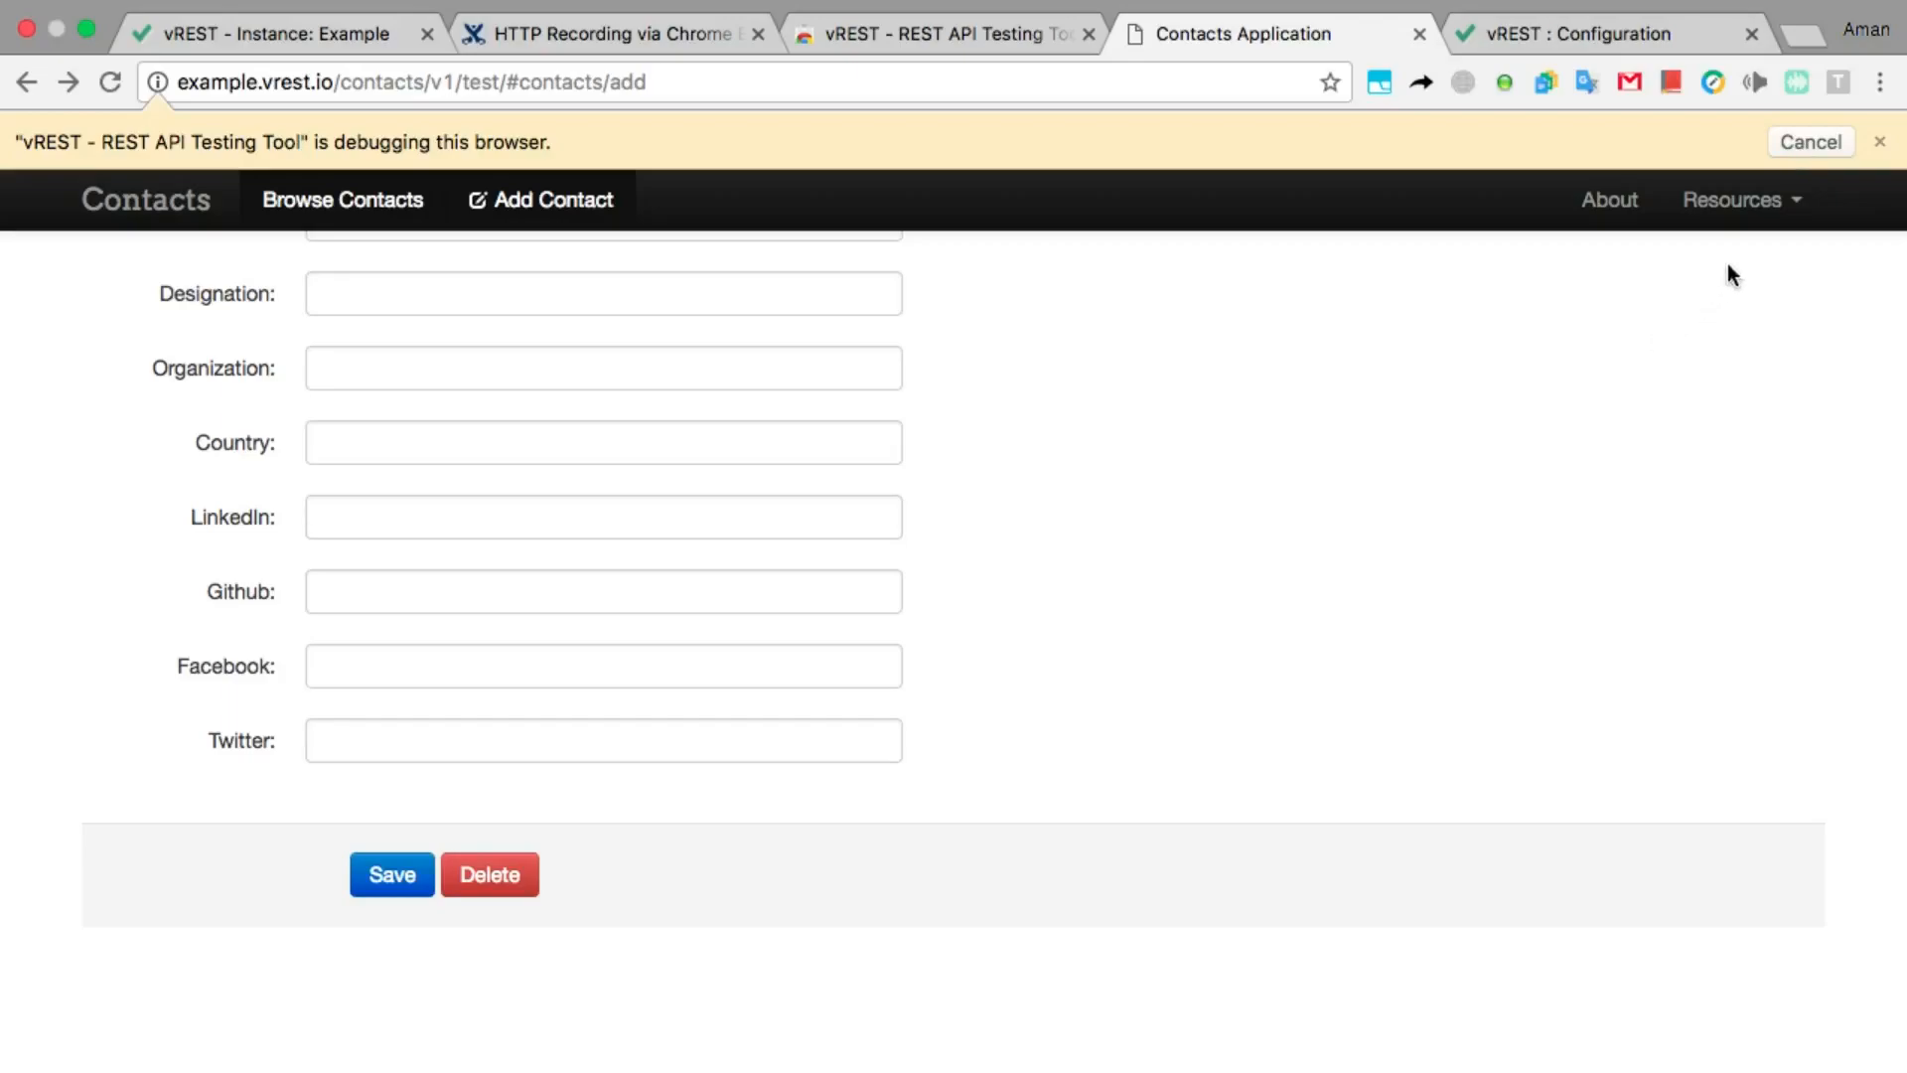
- Stop the vREST recording on the Contacts page and reload the vREST test case list
{"action": "left_click", "coordinate": [1806, 141]}
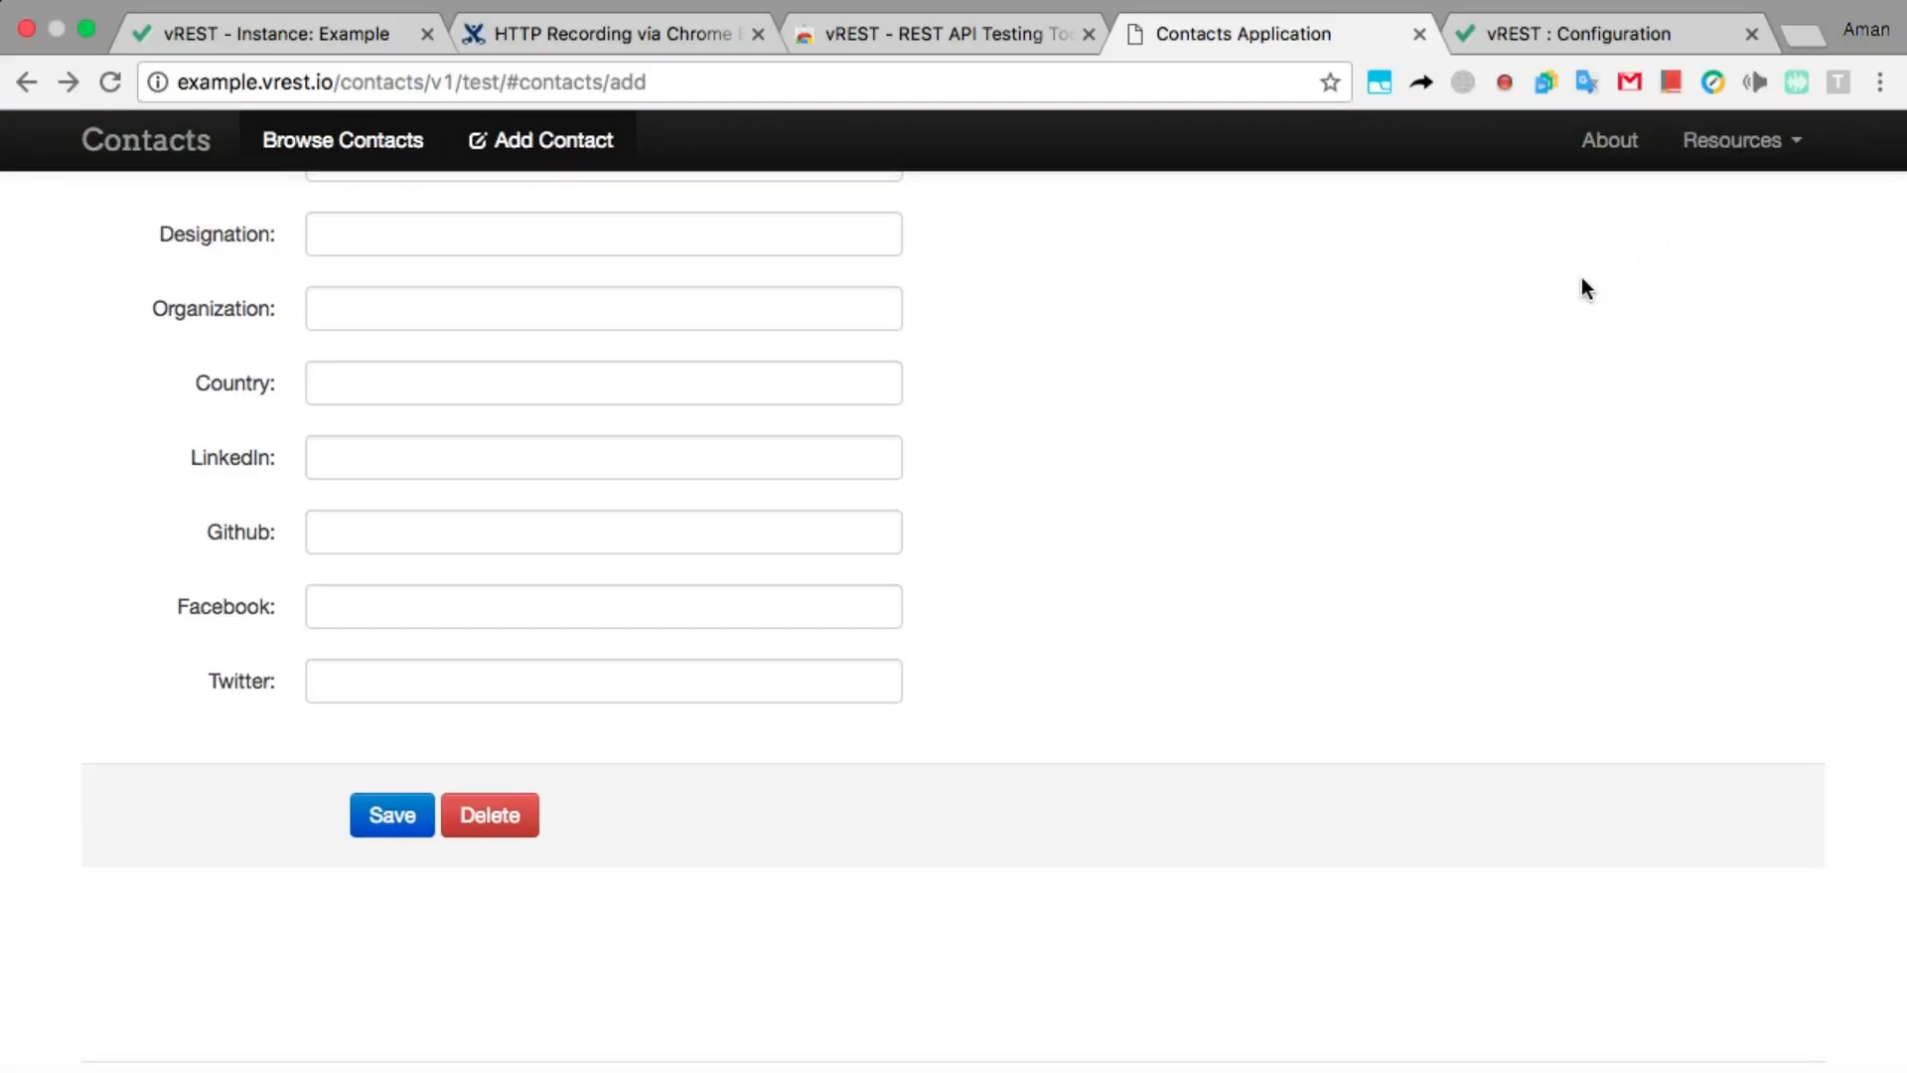
{"action": "left_click", "coordinate": [346, 43]}
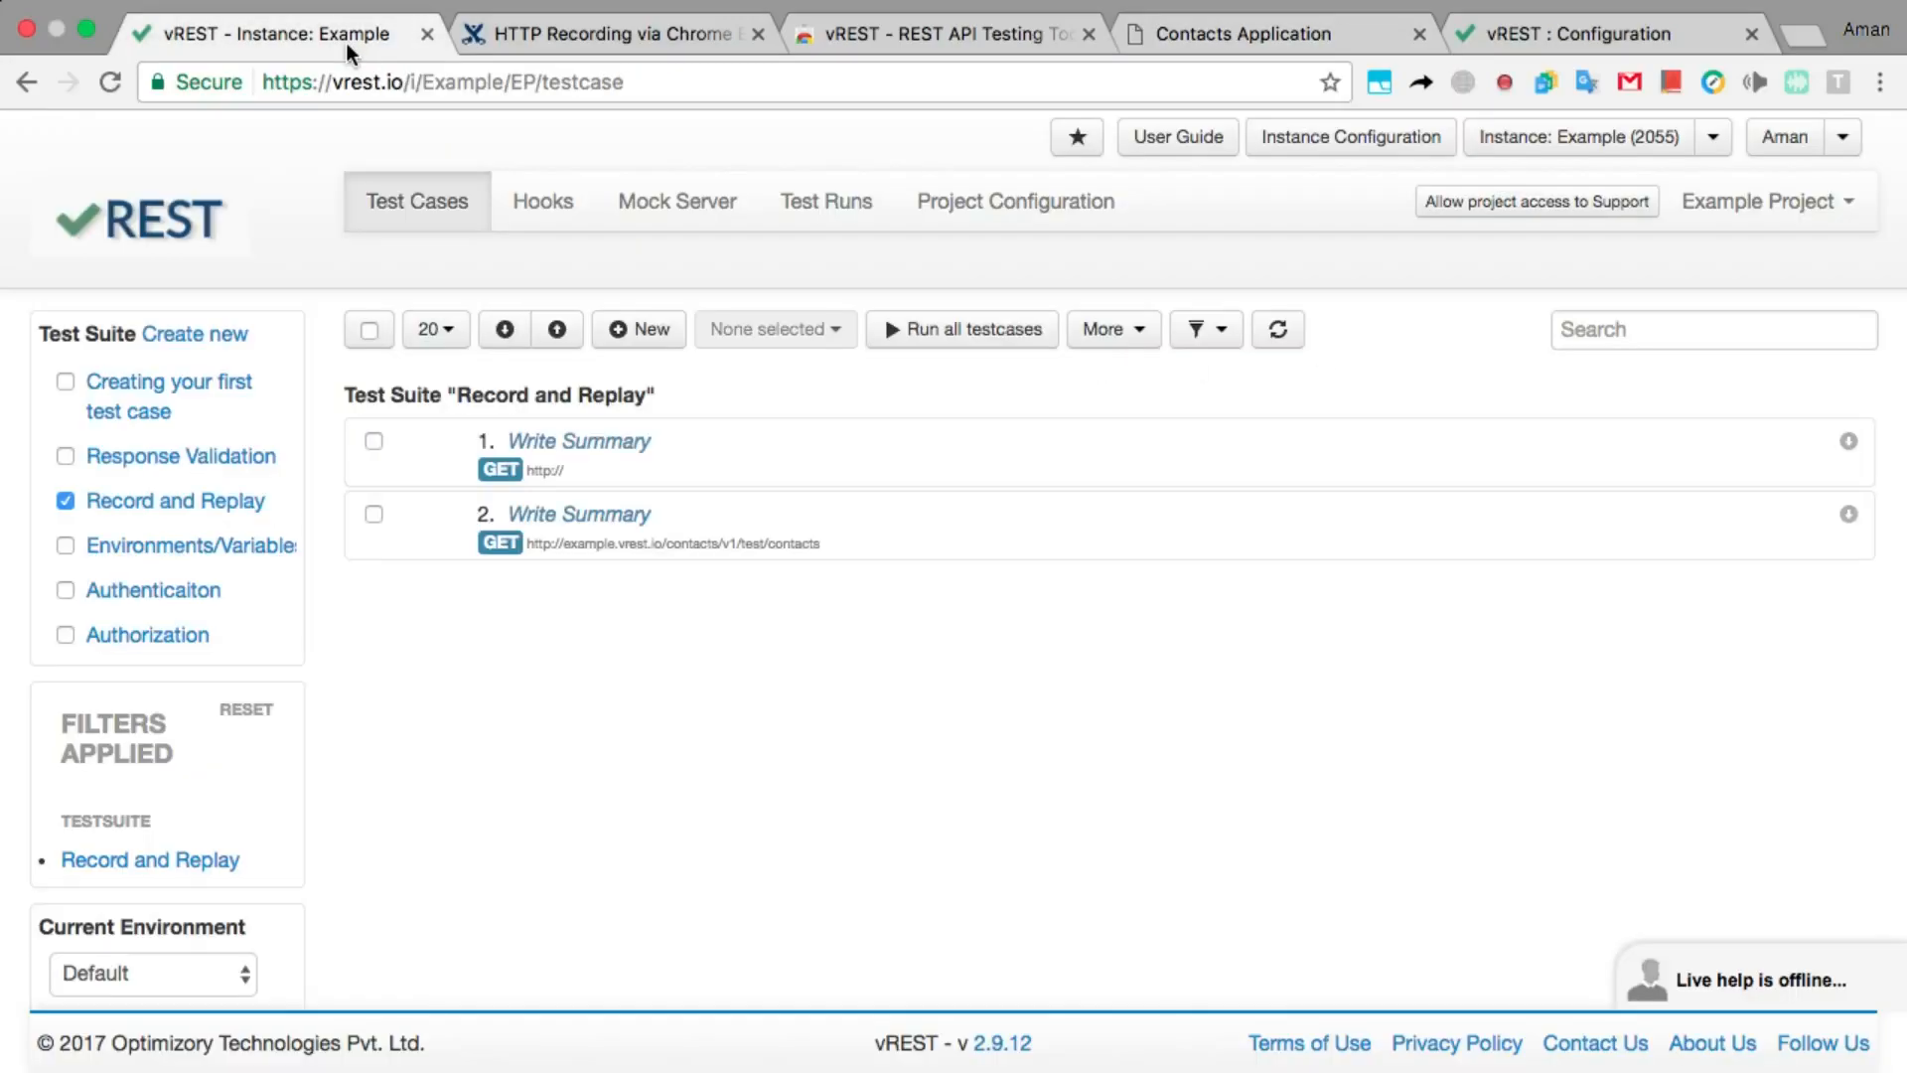
{"action": "left_click", "coordinate": [116, 81]}
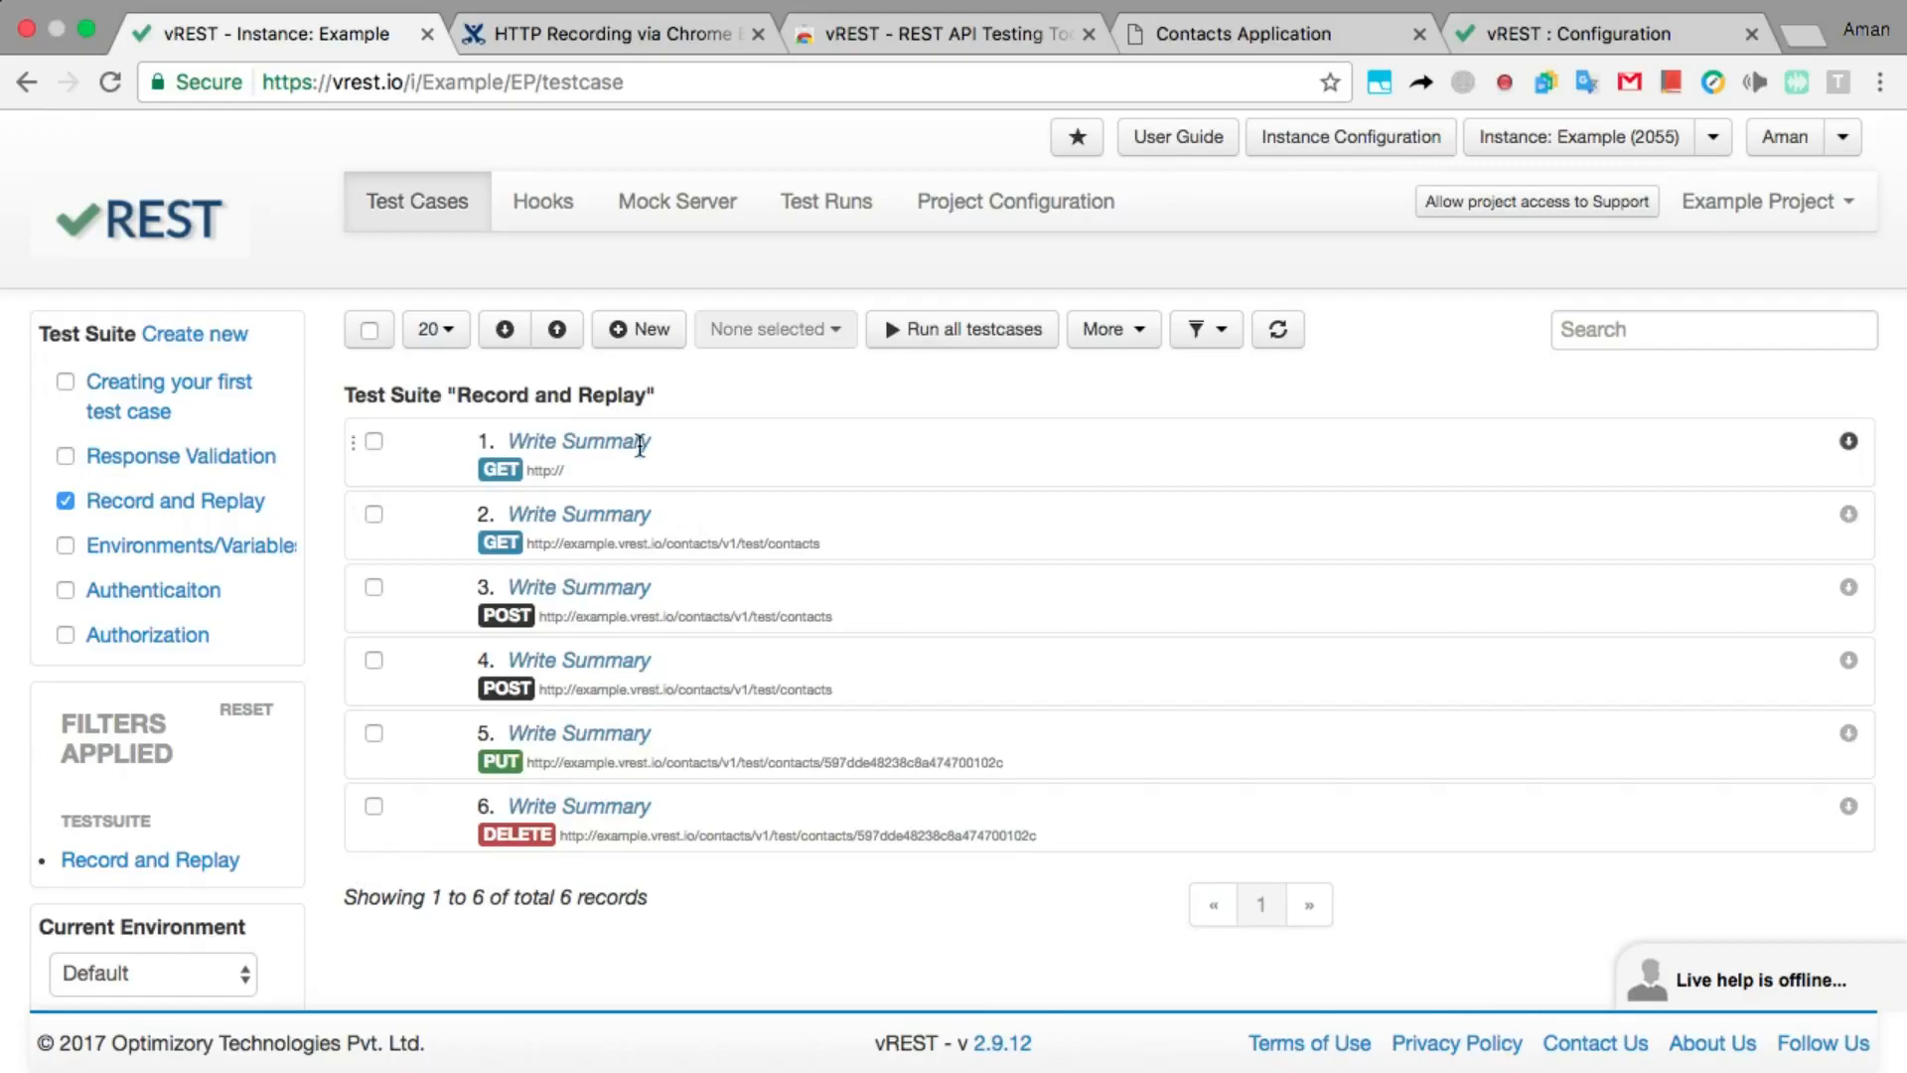
- Set the summary of the recorded contacts GET test case to "Validate List Contact API"
{"action": "left_click", "coordinate": [587, 512]}
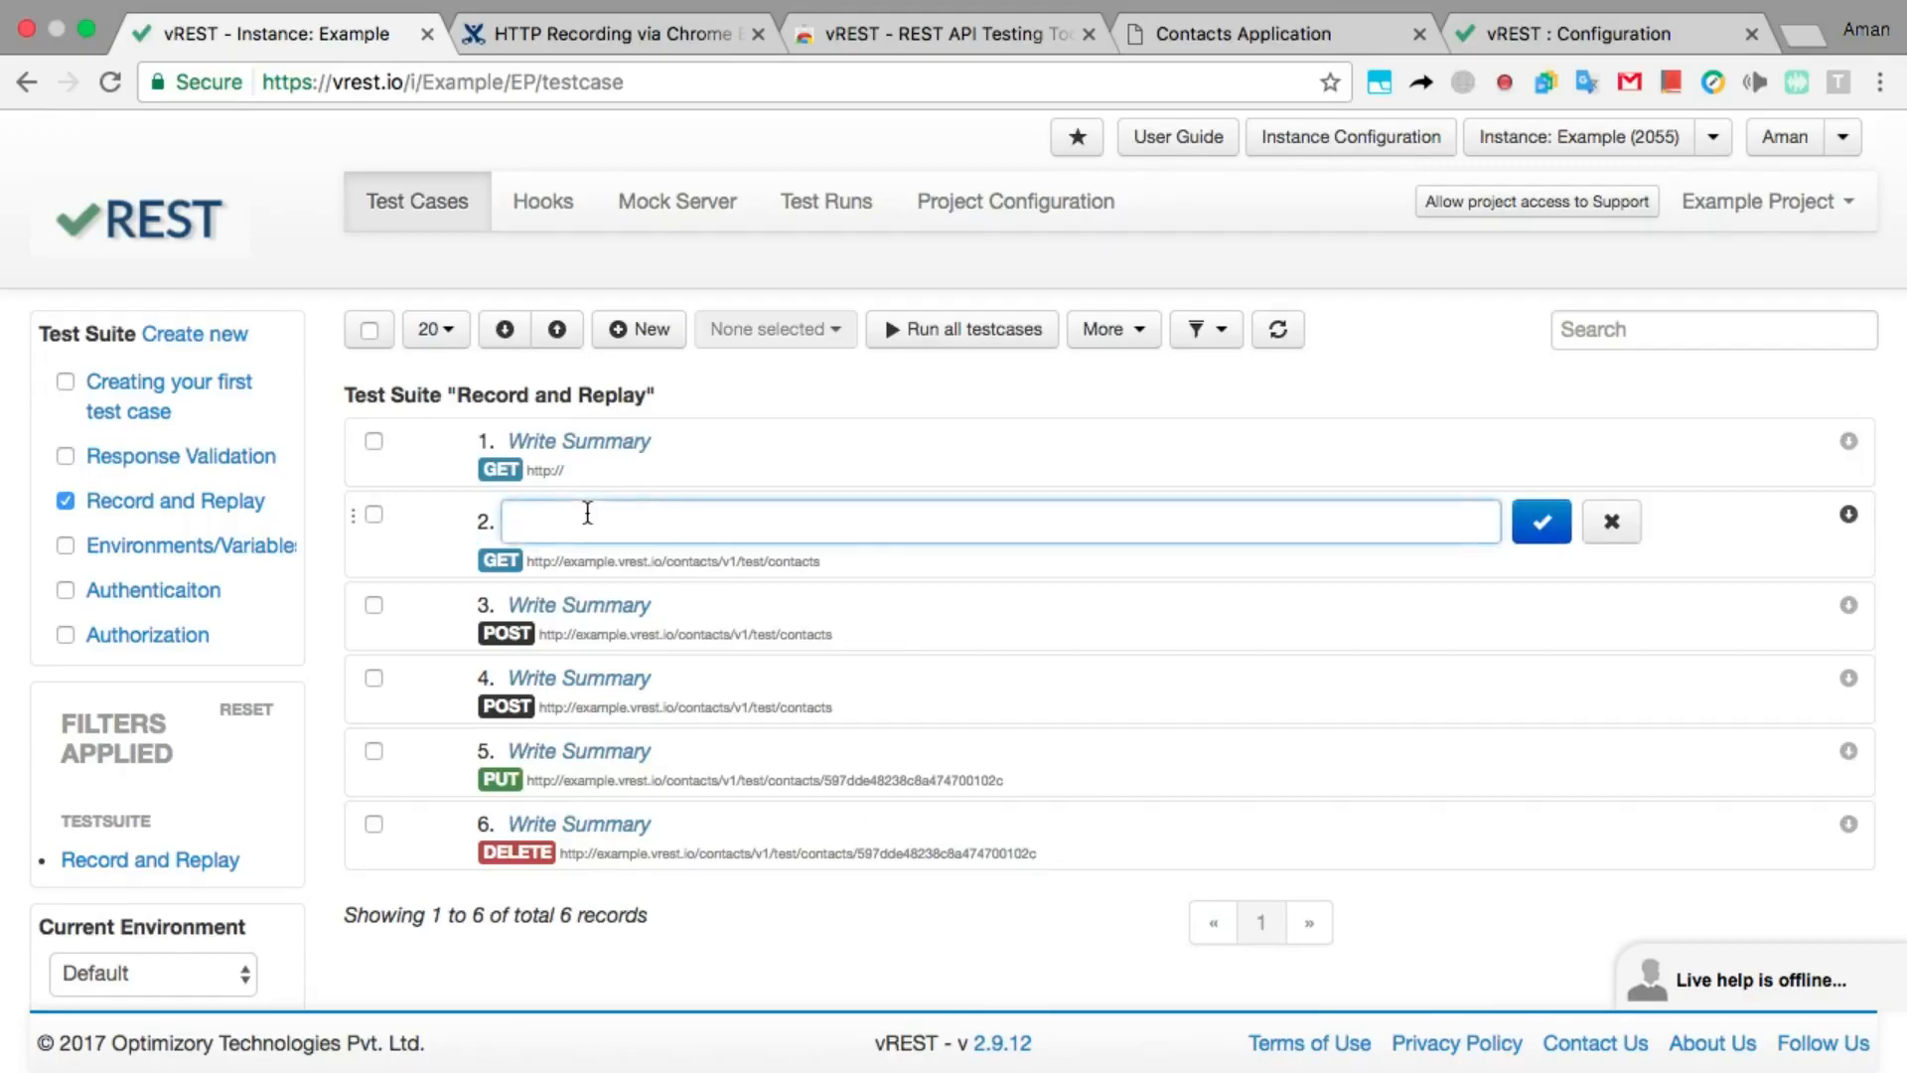
{"action": "type", "text": "Validate List Contact API"}
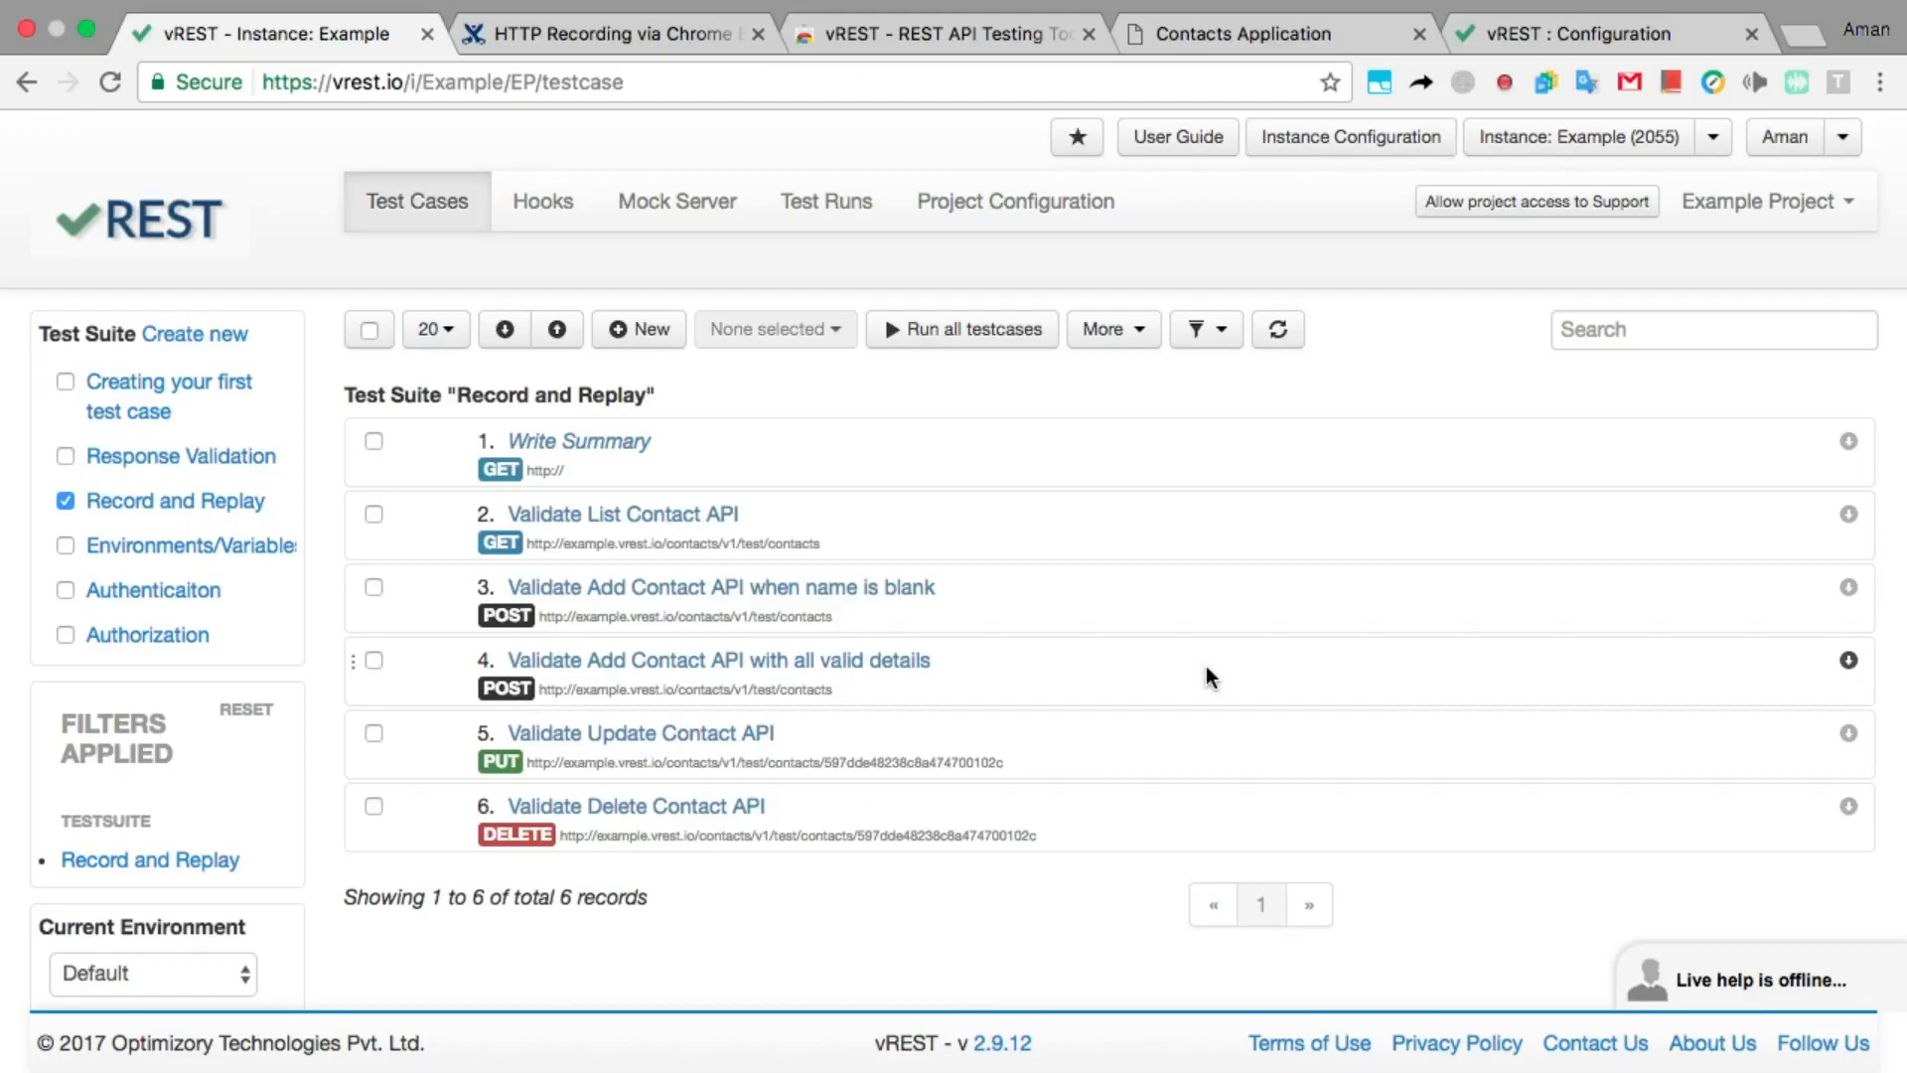
- Examine the recorded details and request parameters of the "Validate Add Contact API when name is blank" test case
{"action": "left_click", "coordinate": [1213, 601]}
{"action": "scroll", "coordinate": [1213, 592], "scroll_direction": "down", "scroll_amount": 3}
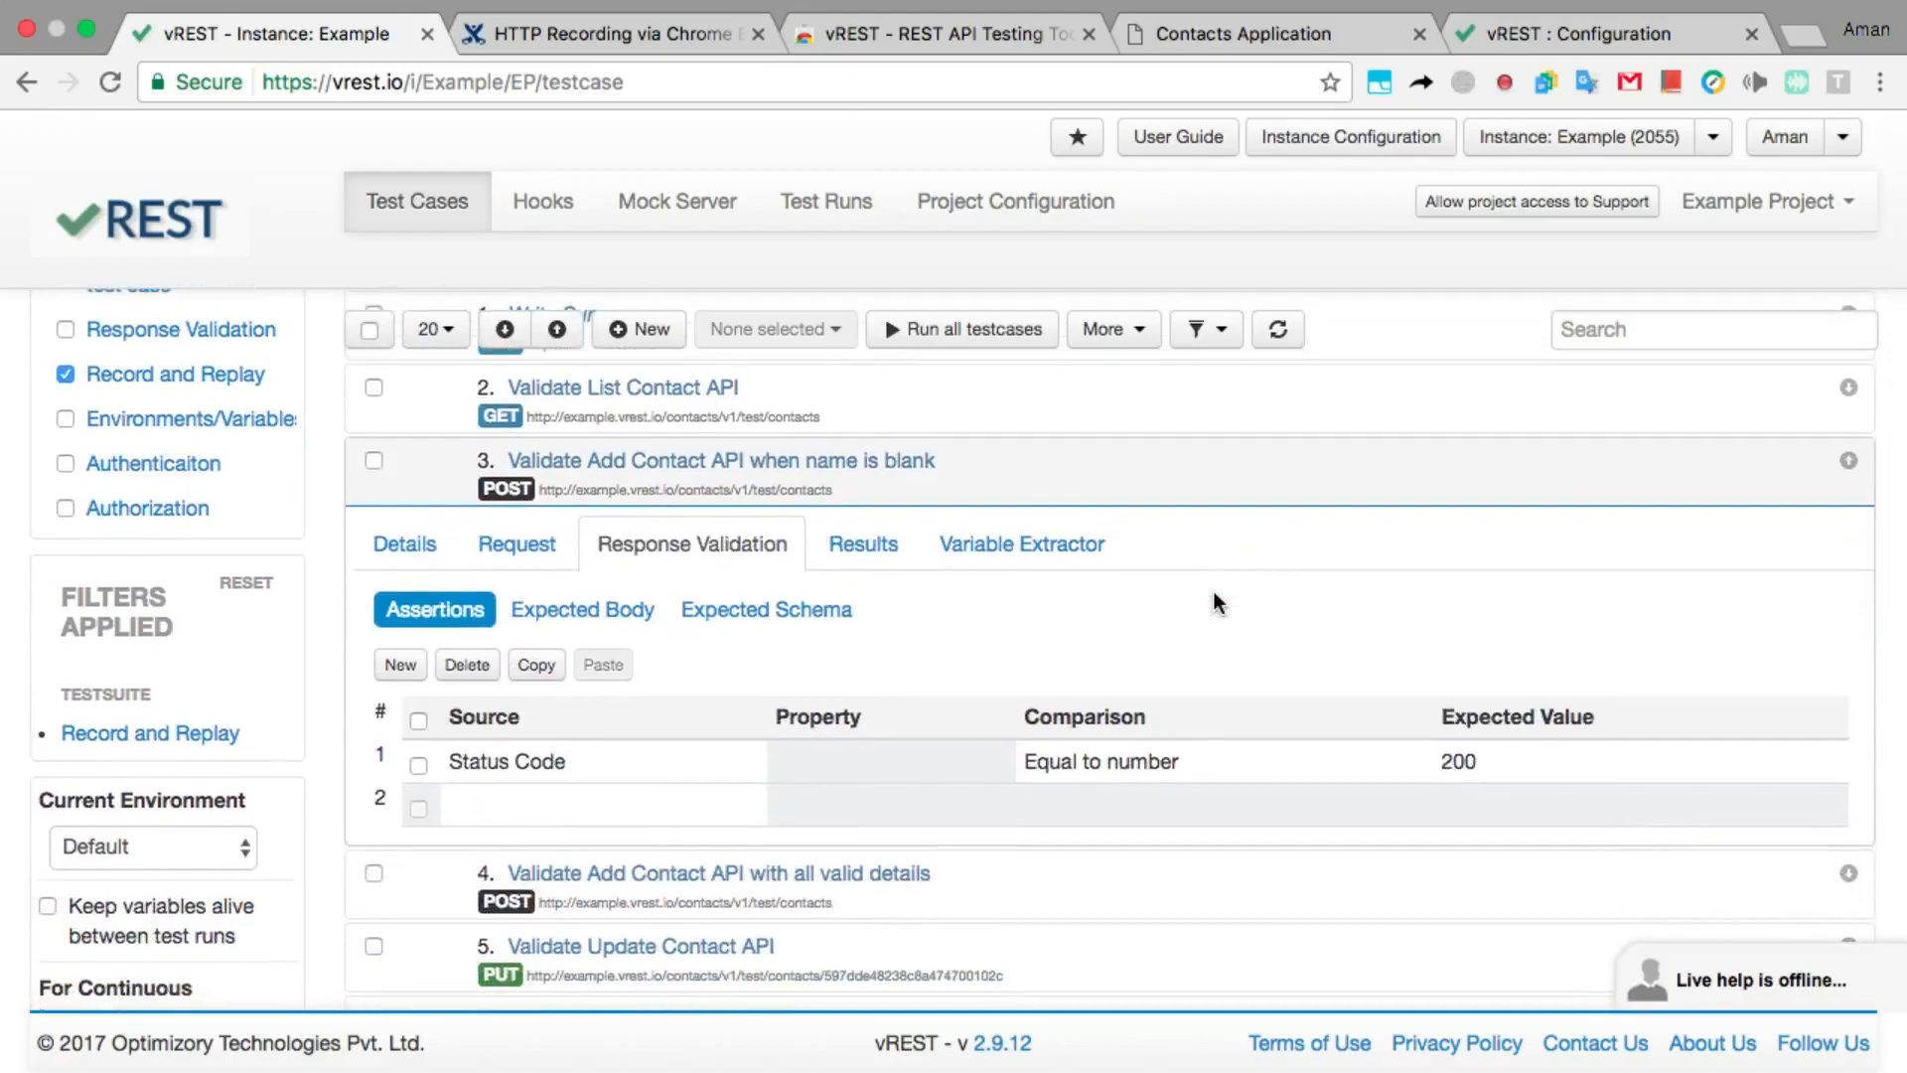
{"action": "left_click", "coordinate": [410, 548]}
{"action": "left_click", "coordinate": [994, 610]}
{"action": "left_click", "coordinate": [630, 693]}
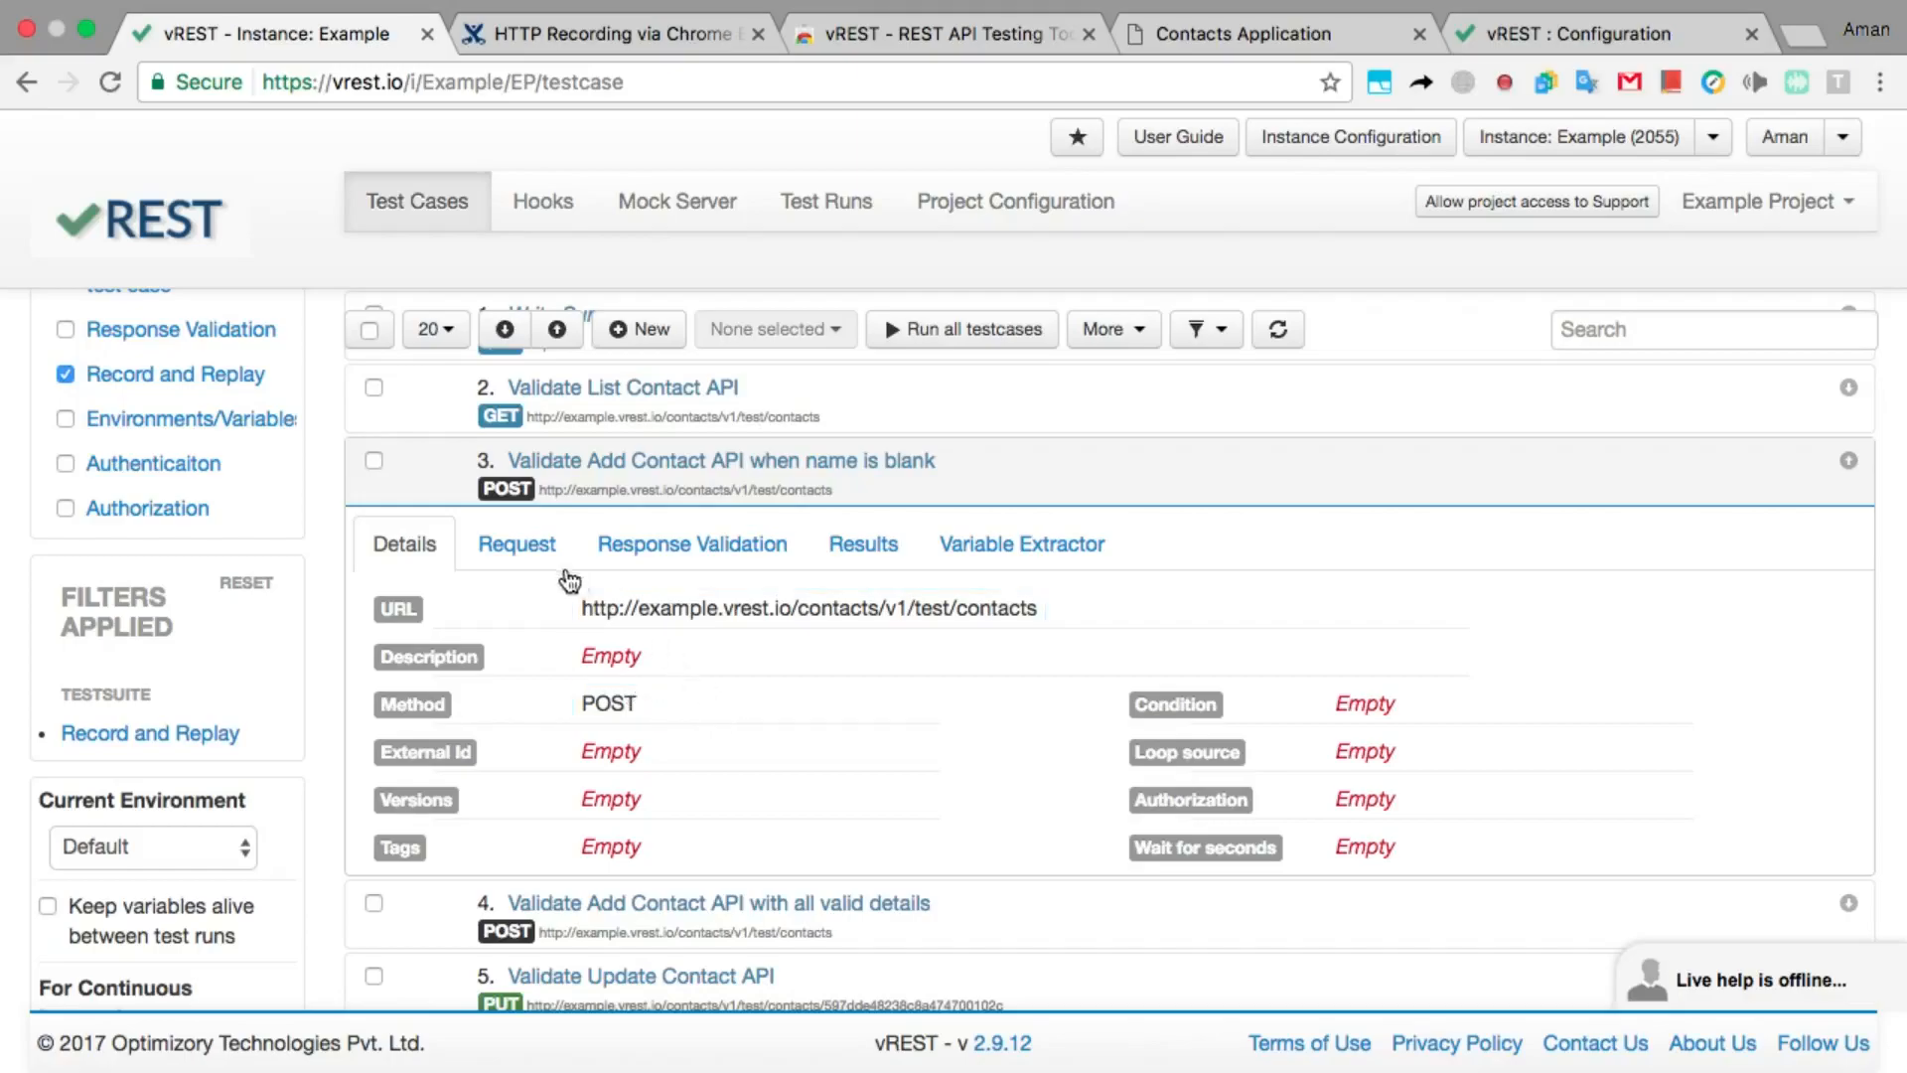
{"action": "left_click", "coordinate": [532, 543]}
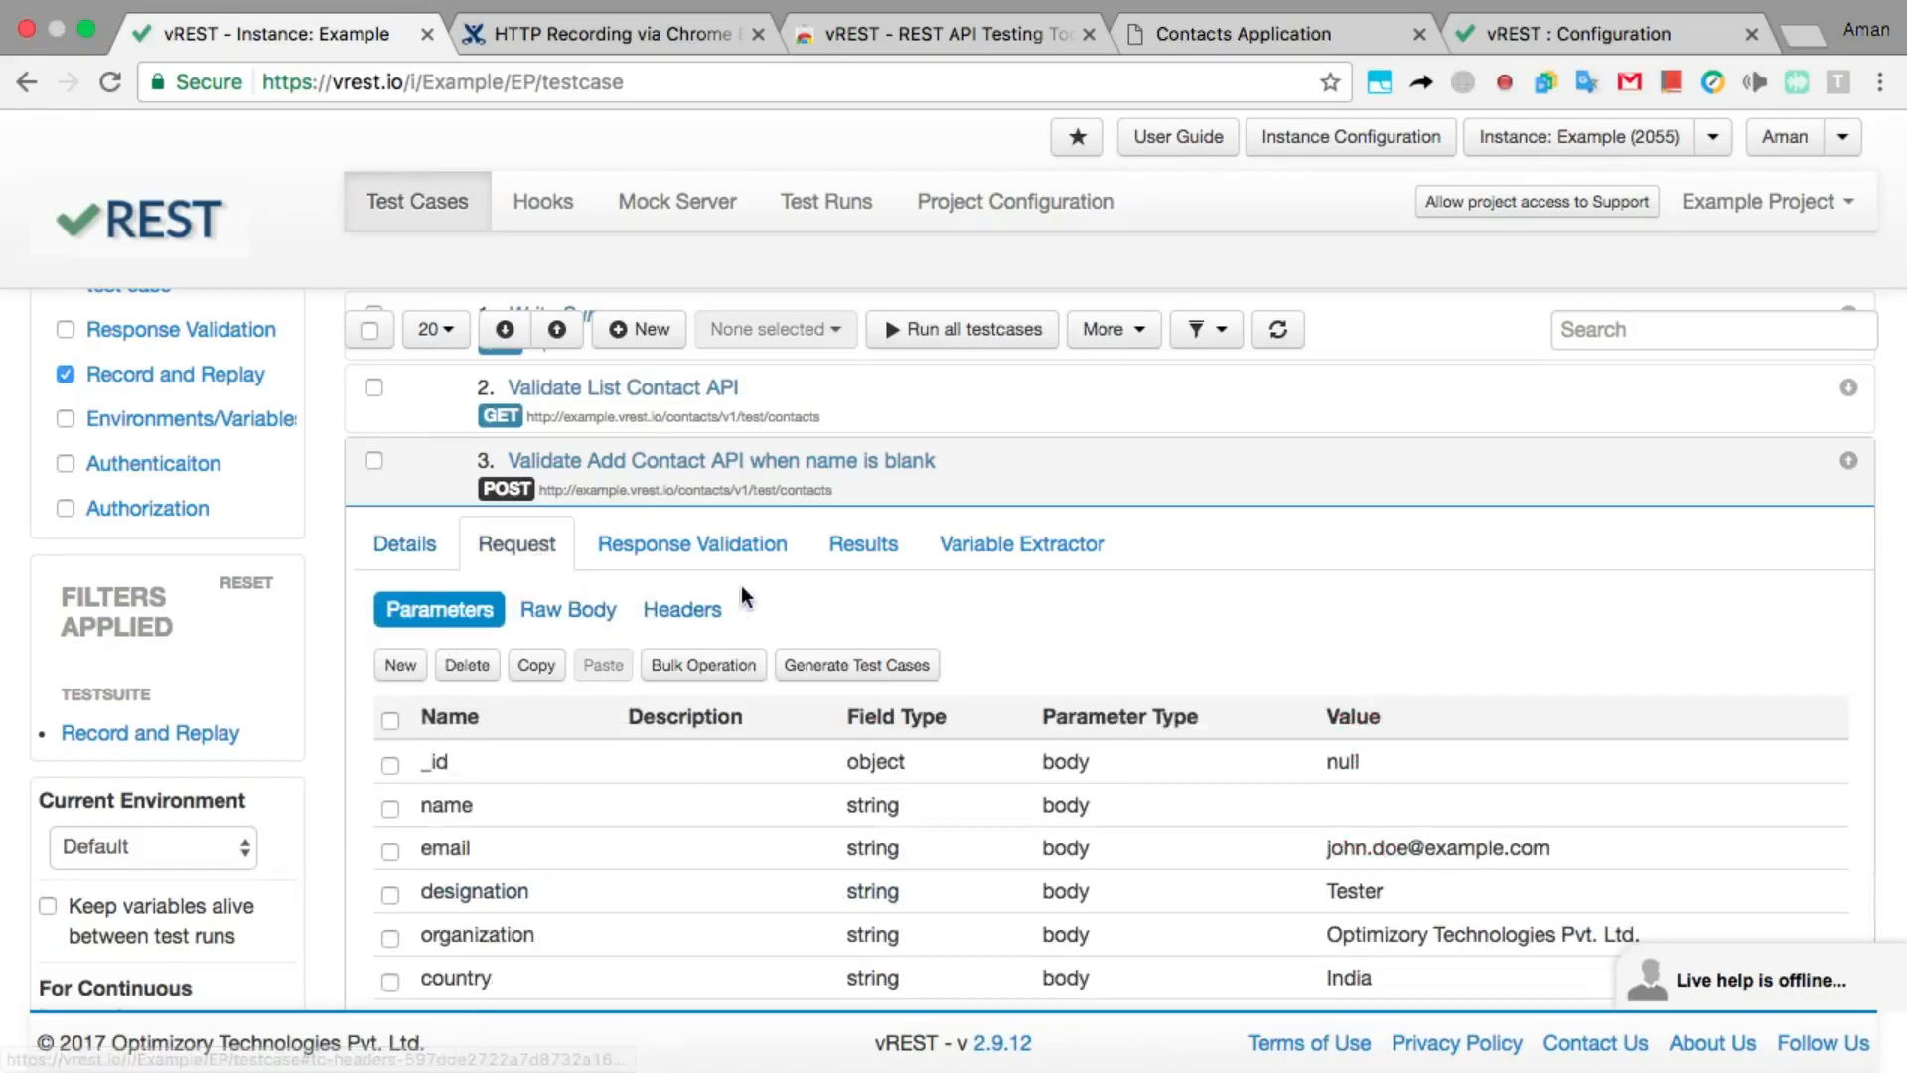
{"action": "scroll", "coordinate": [745, 596], "scroll_direction": "down", "scroll_amount": 5}
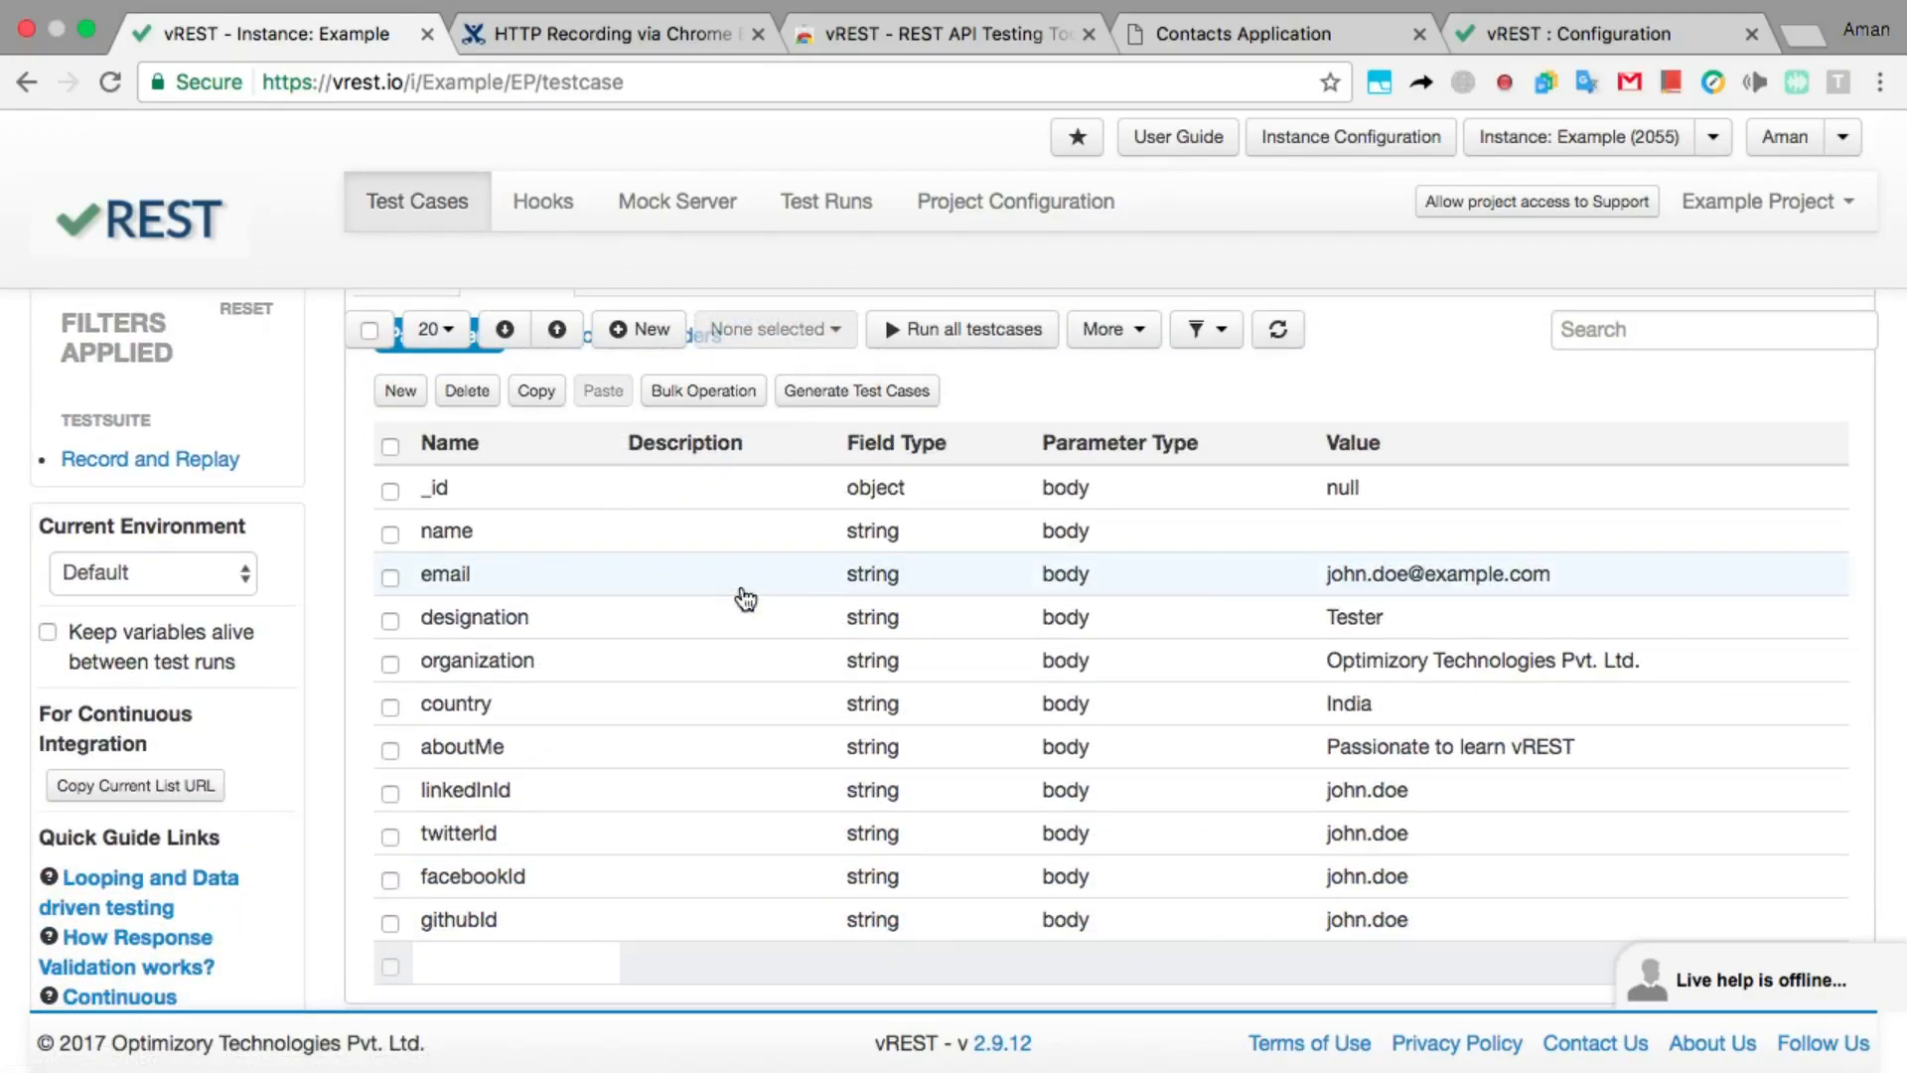
{"action": "scroll", "coordinate": [745, 599], "scroll_direction": "up", "scroll_amount": 4}
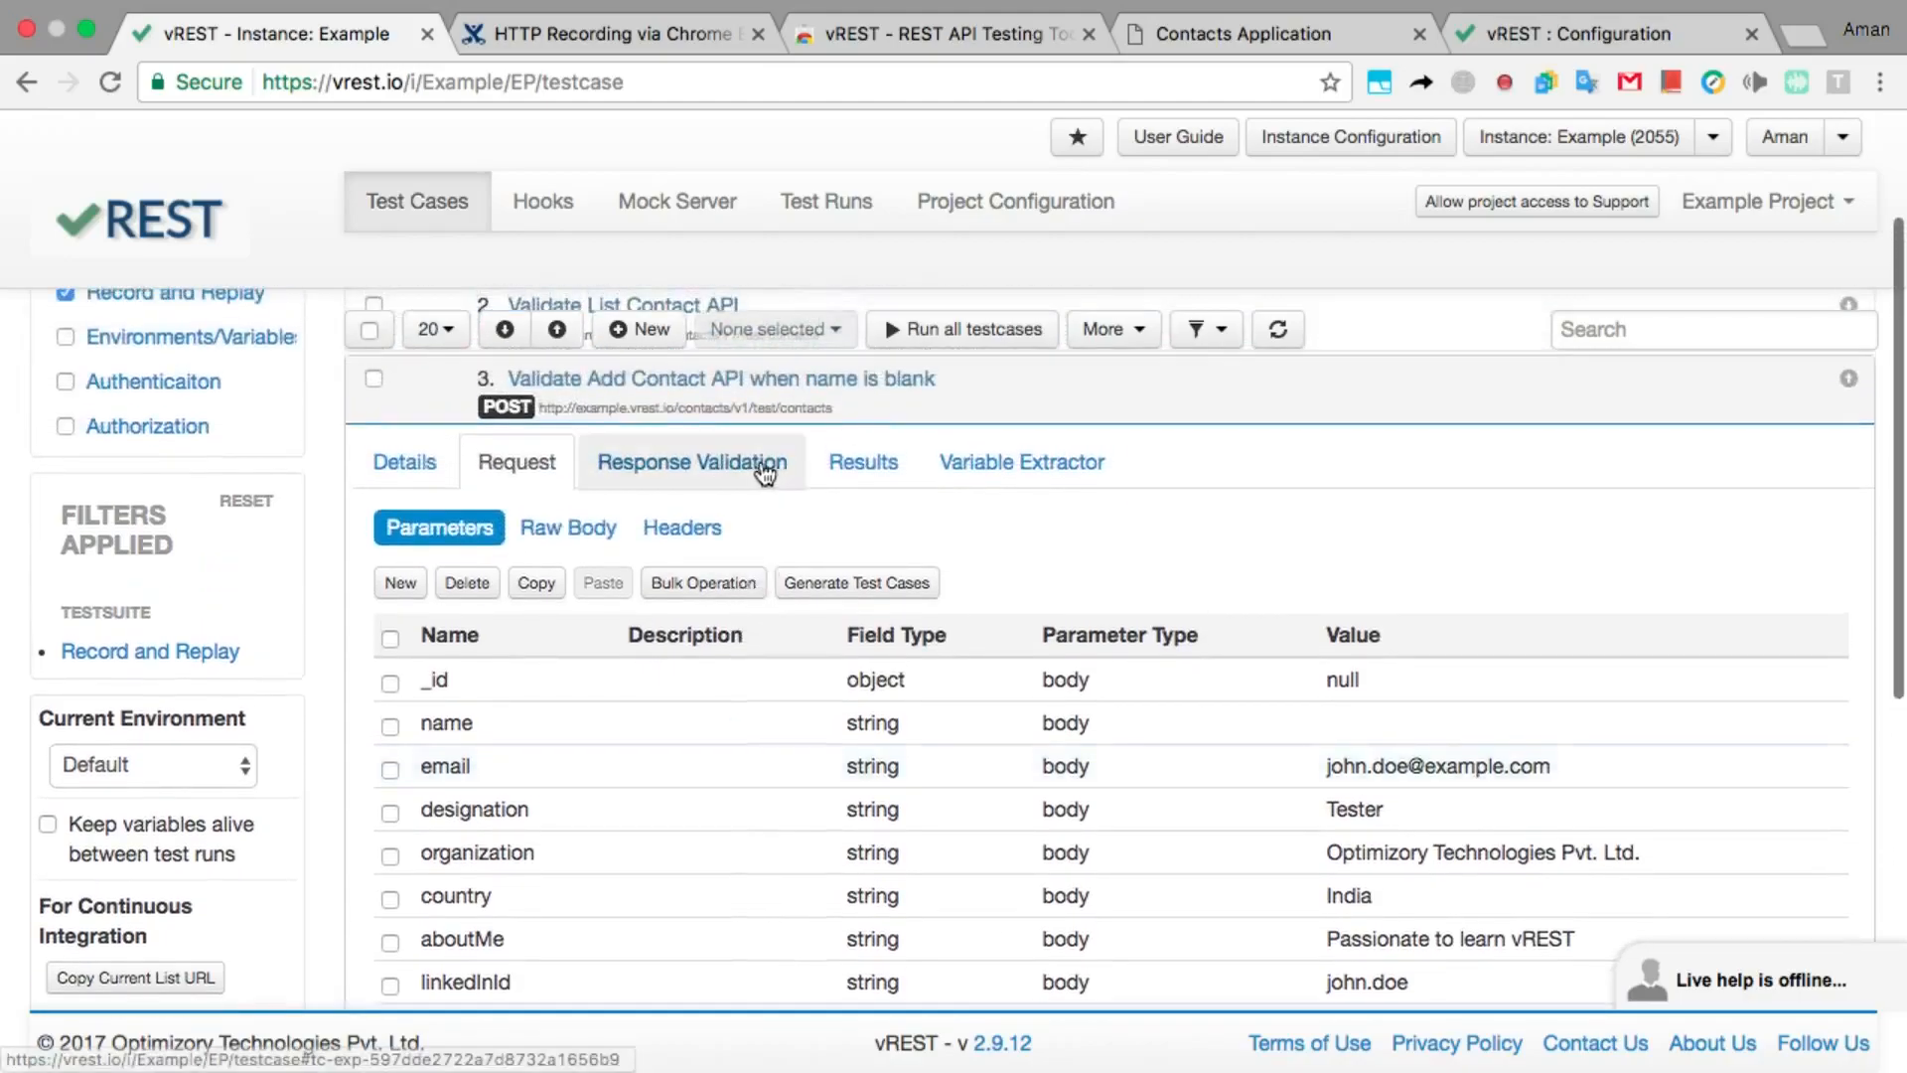
- Enable the expected body in the blank-name test case's response validation, review it and collapse all test cases
{"action": "left_click", "coordinate": [757, 463]}
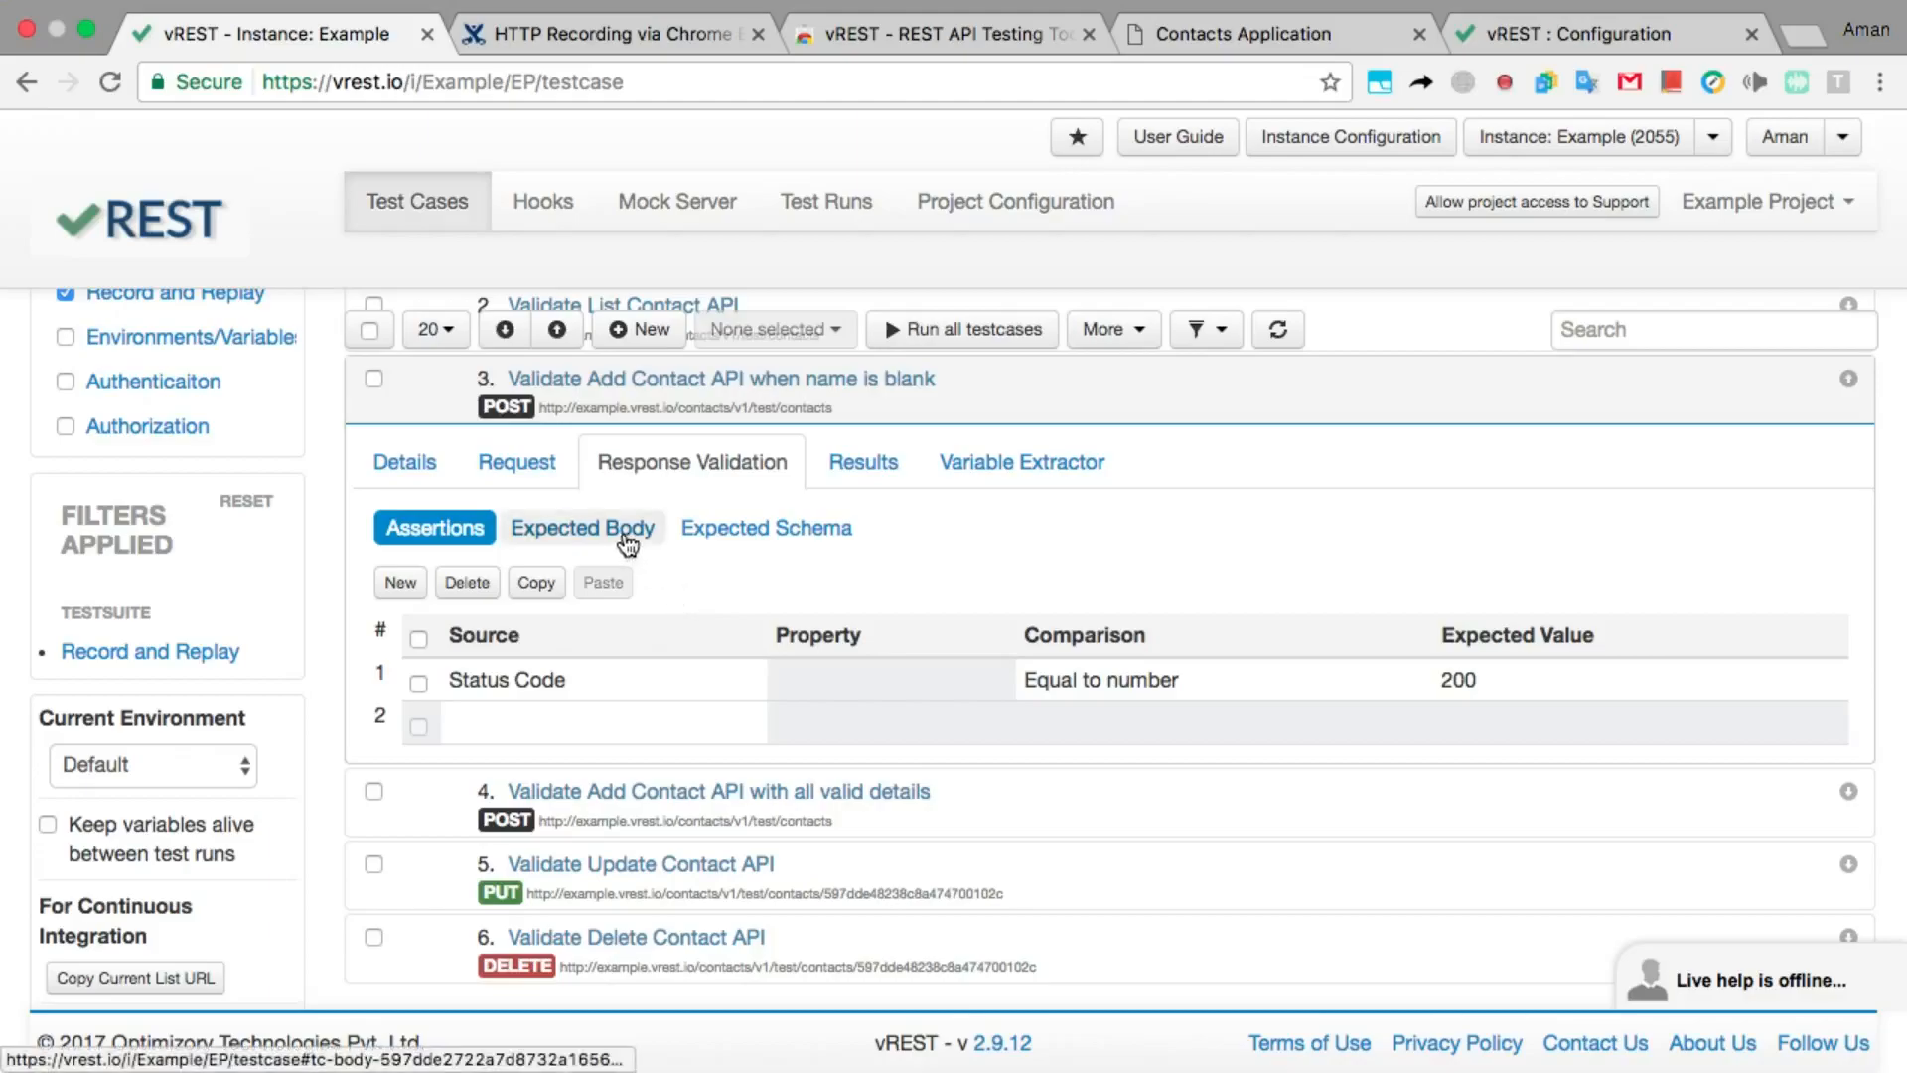
{"action": "left_click", "coordinate": [615, 537]}
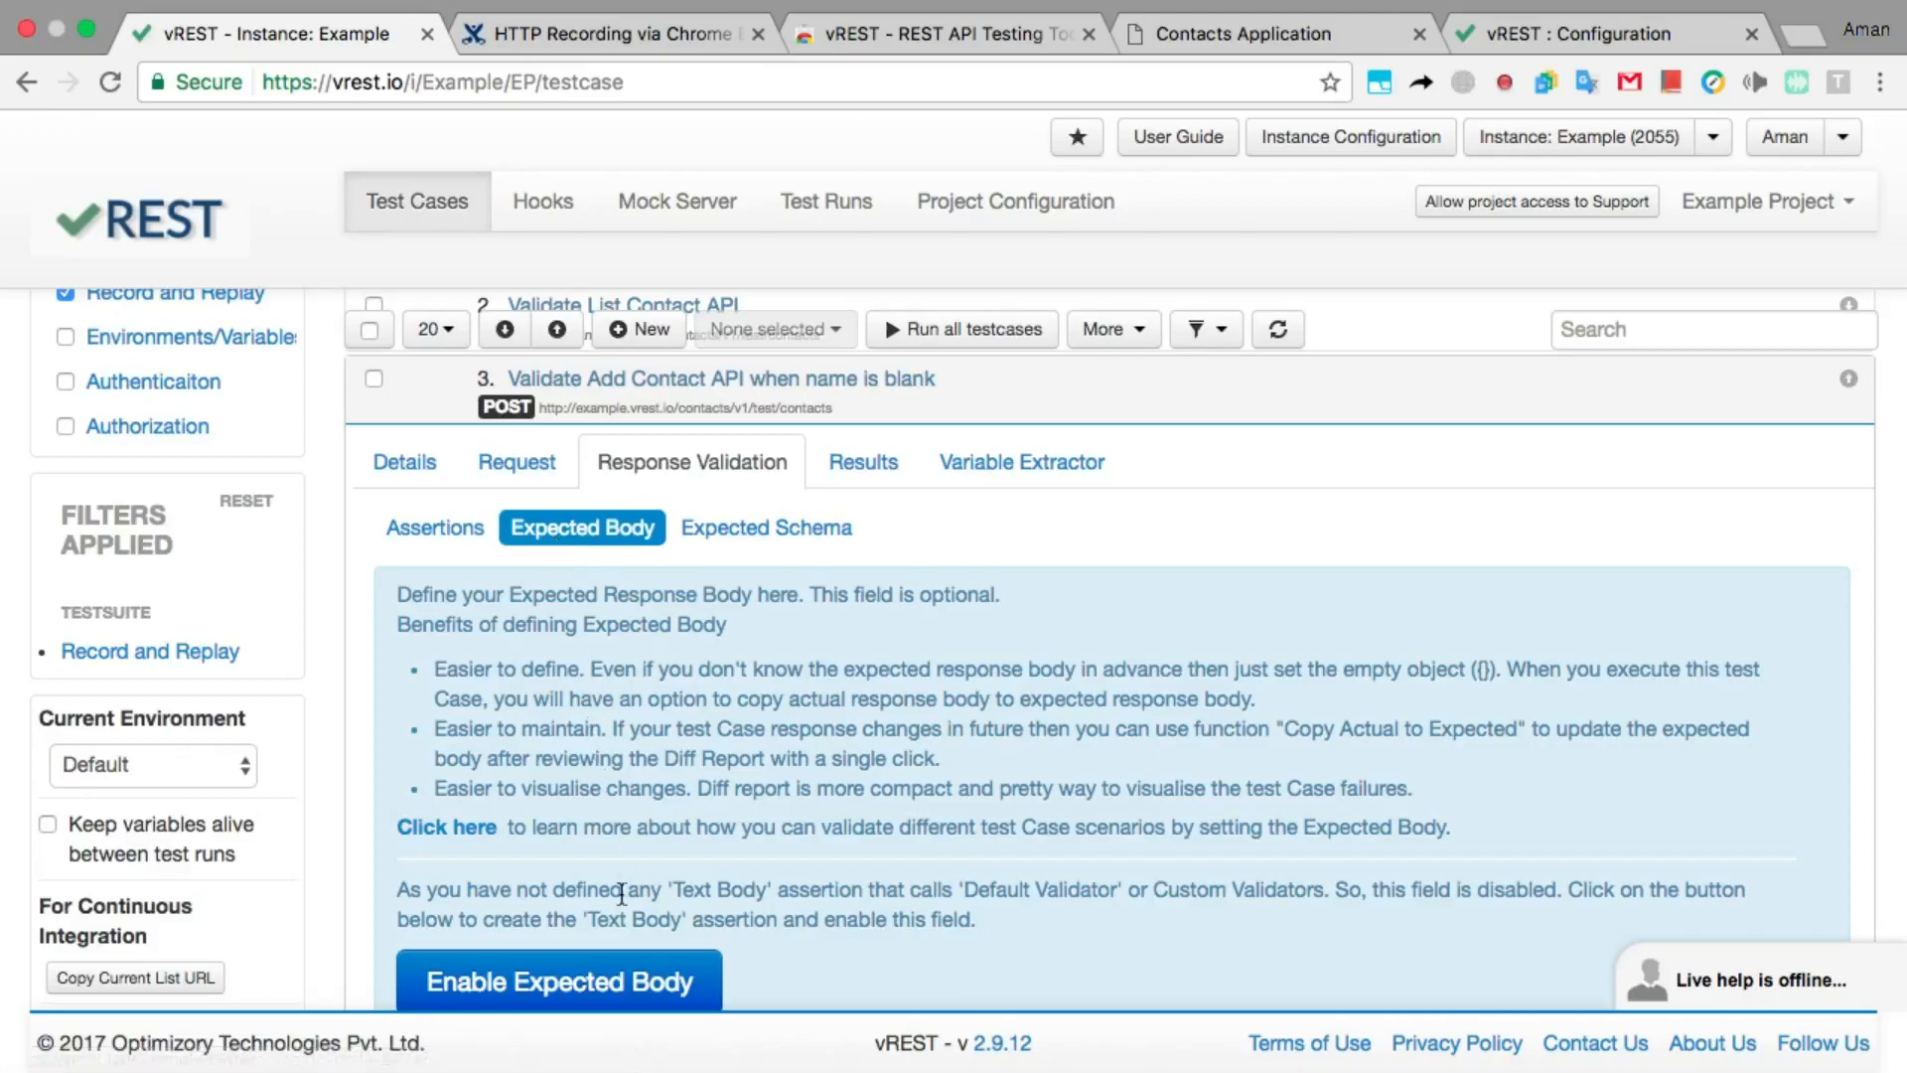
{"action": "left_click", "coordinate": [612, 979]}
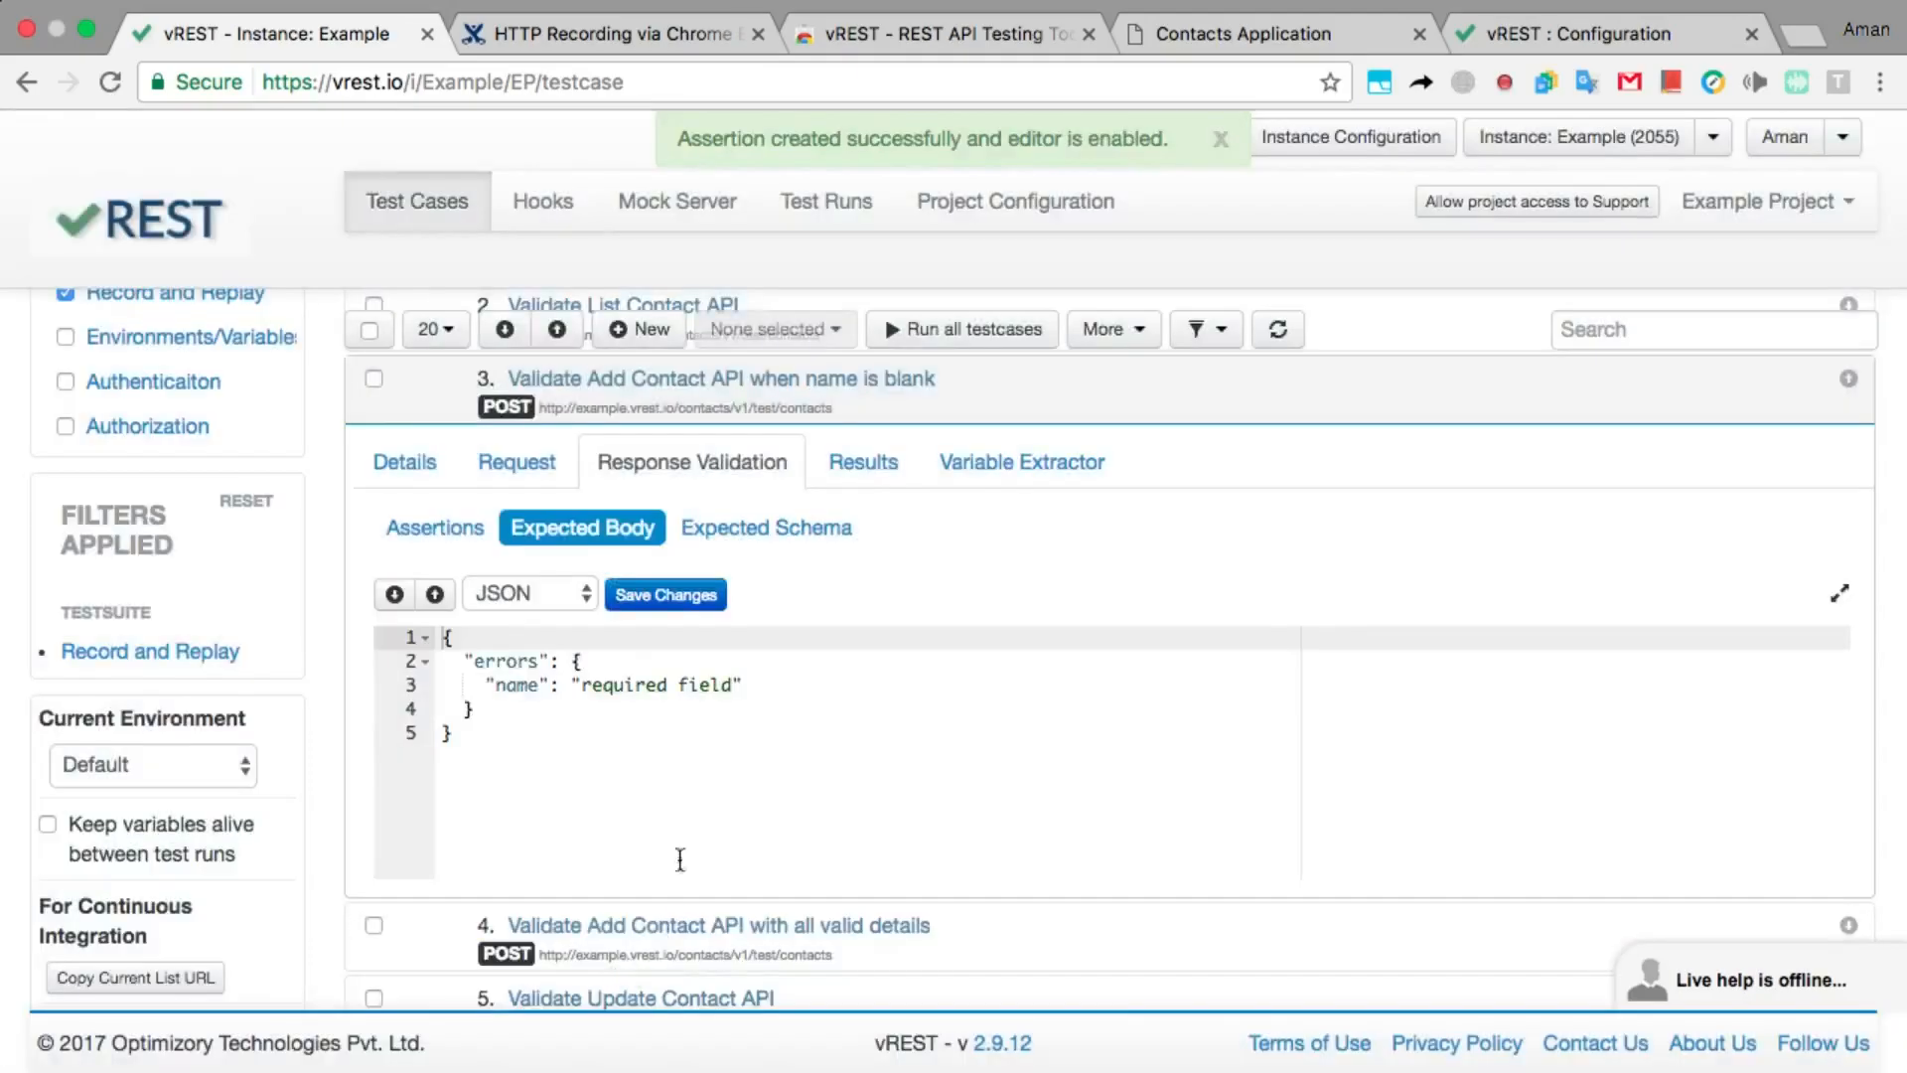
{"action": "left_click", "coordinate": [637, 790]}
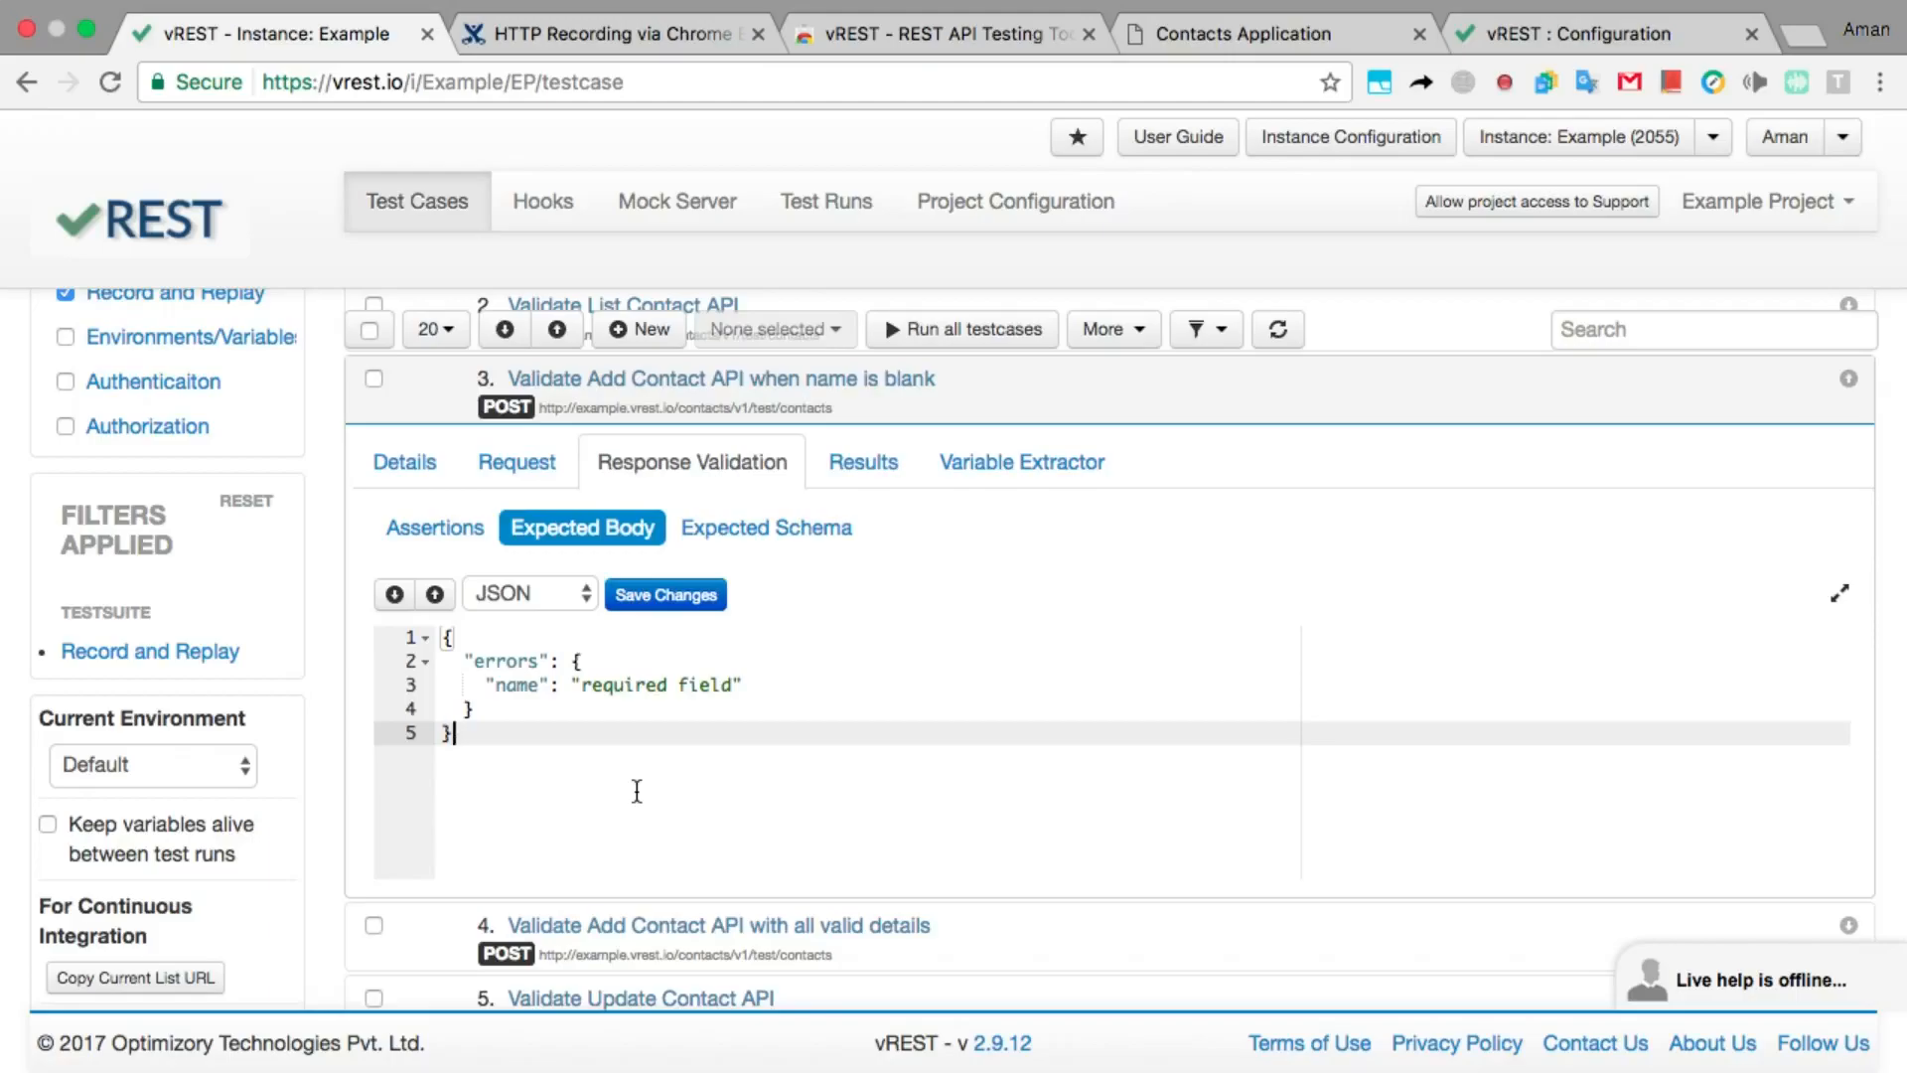
{"action": "left_click", "coordinate": [557, 330]}
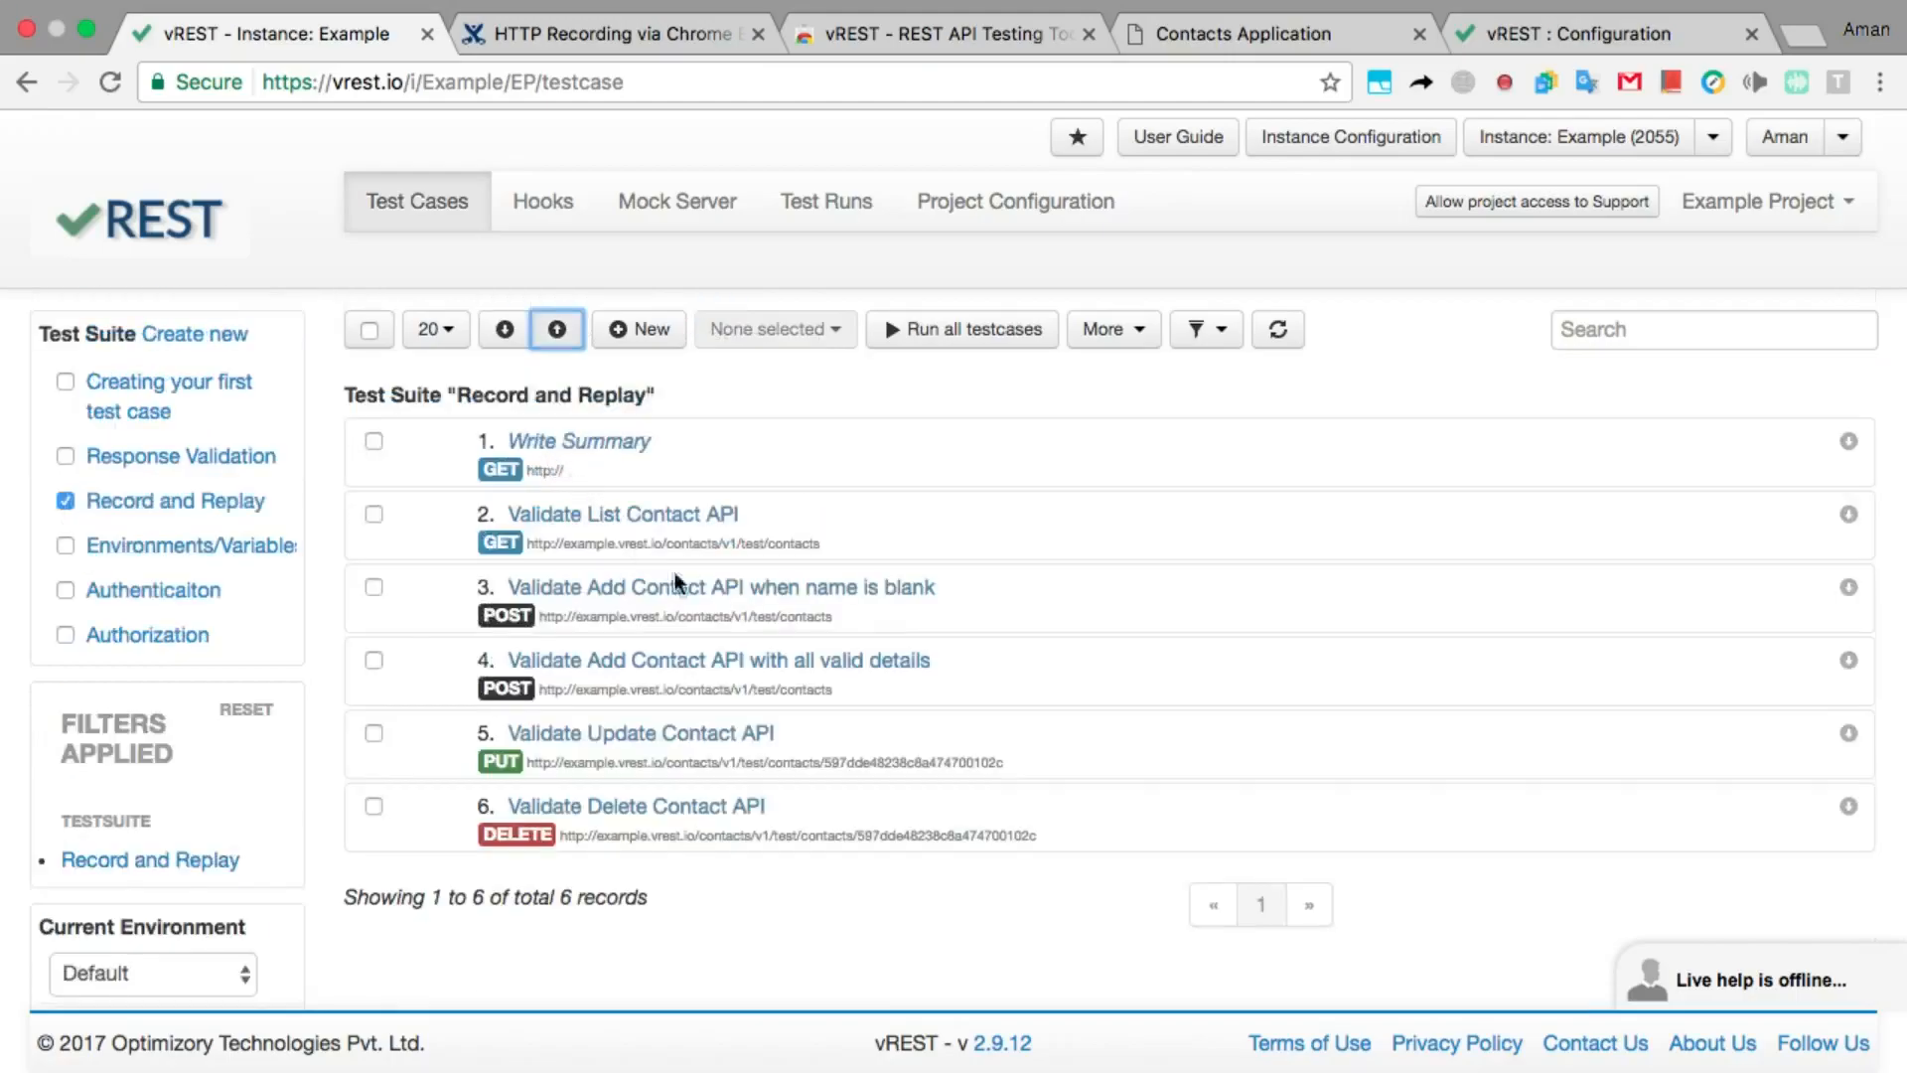
- Open the "Validate Update Contact API" test case's URL for editing and select the hard-coded contact ID to examine it
{"action": "left_click", "coordinate": [1071, 725]}
{"action": "scroll", "coordinate": [1073, 729], "scroll_direction": "down", "scroll_amount": 3}
{"action": "left_click", "coordinate": [1078, 593]}
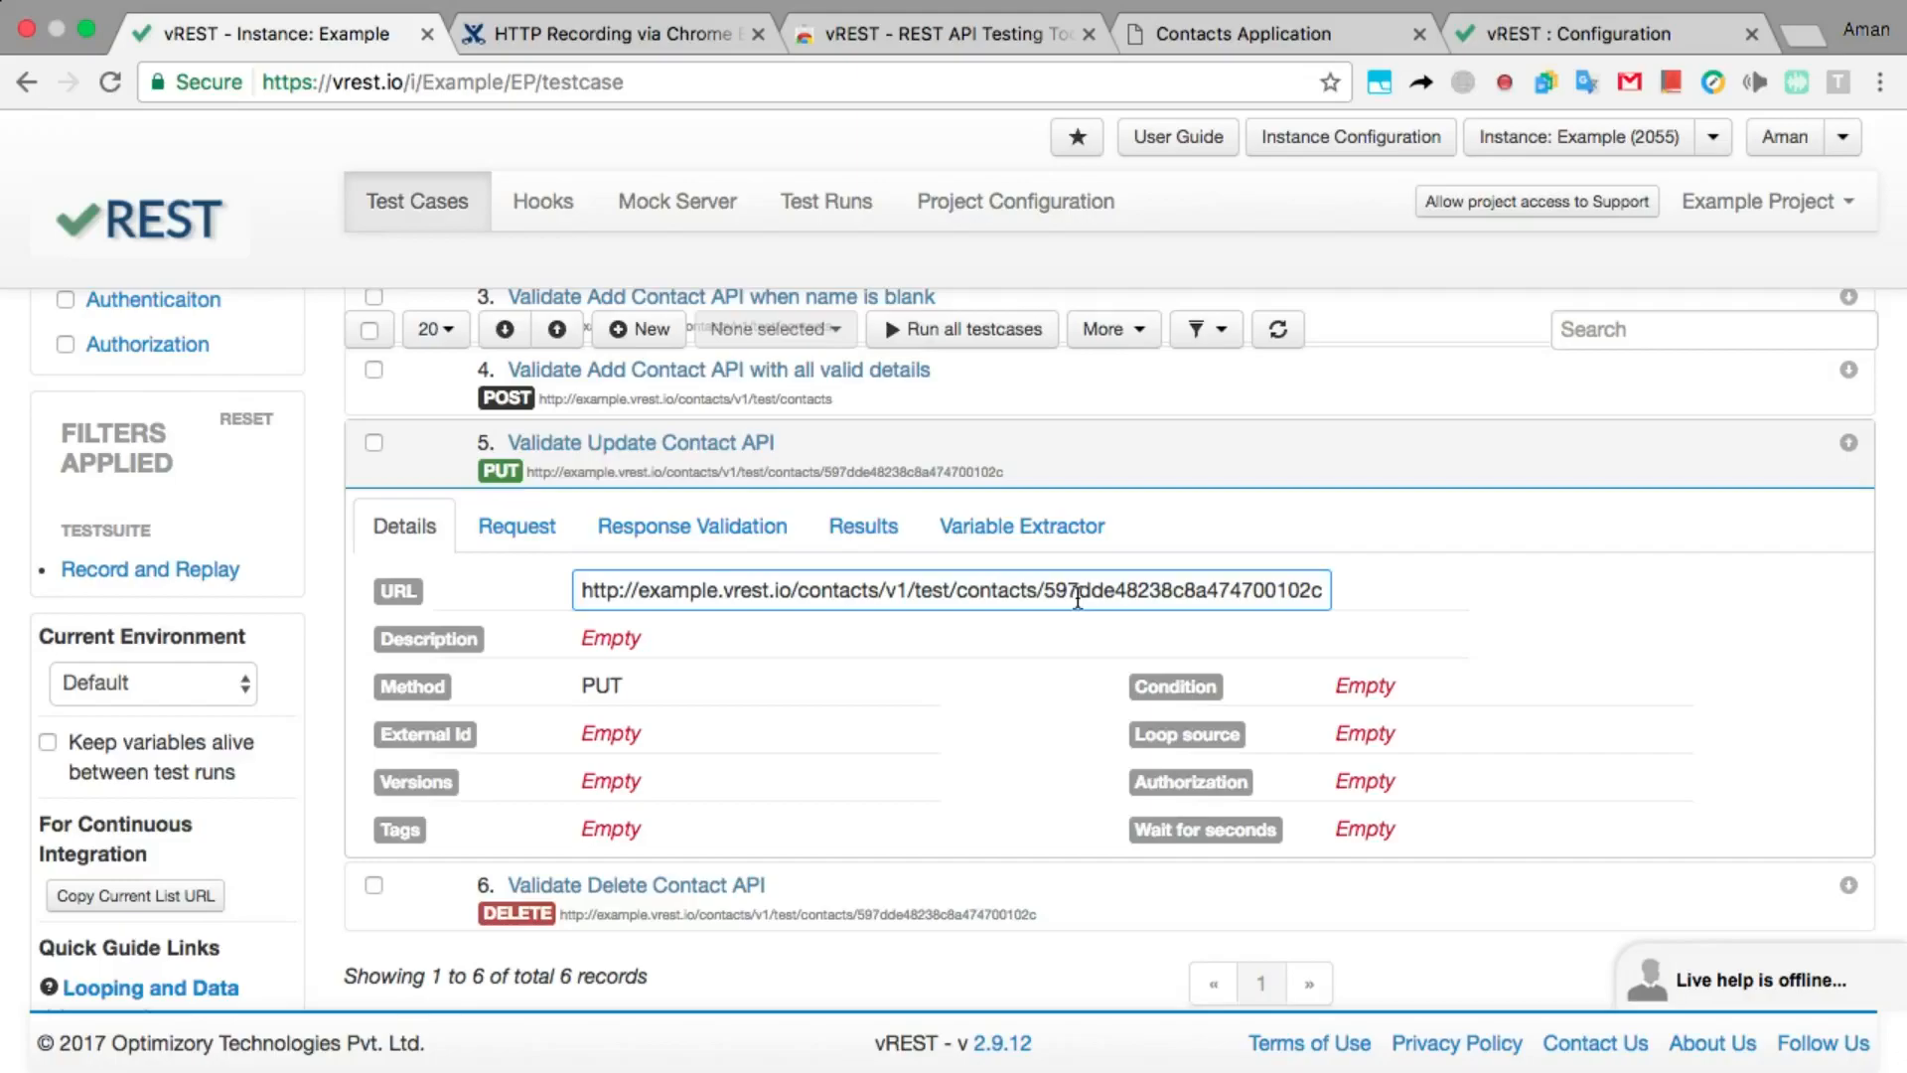
{"action": "left_click", "coordinate": [1078, 593]}
{"action": "double_click", "coordinate": [1078, 593]}
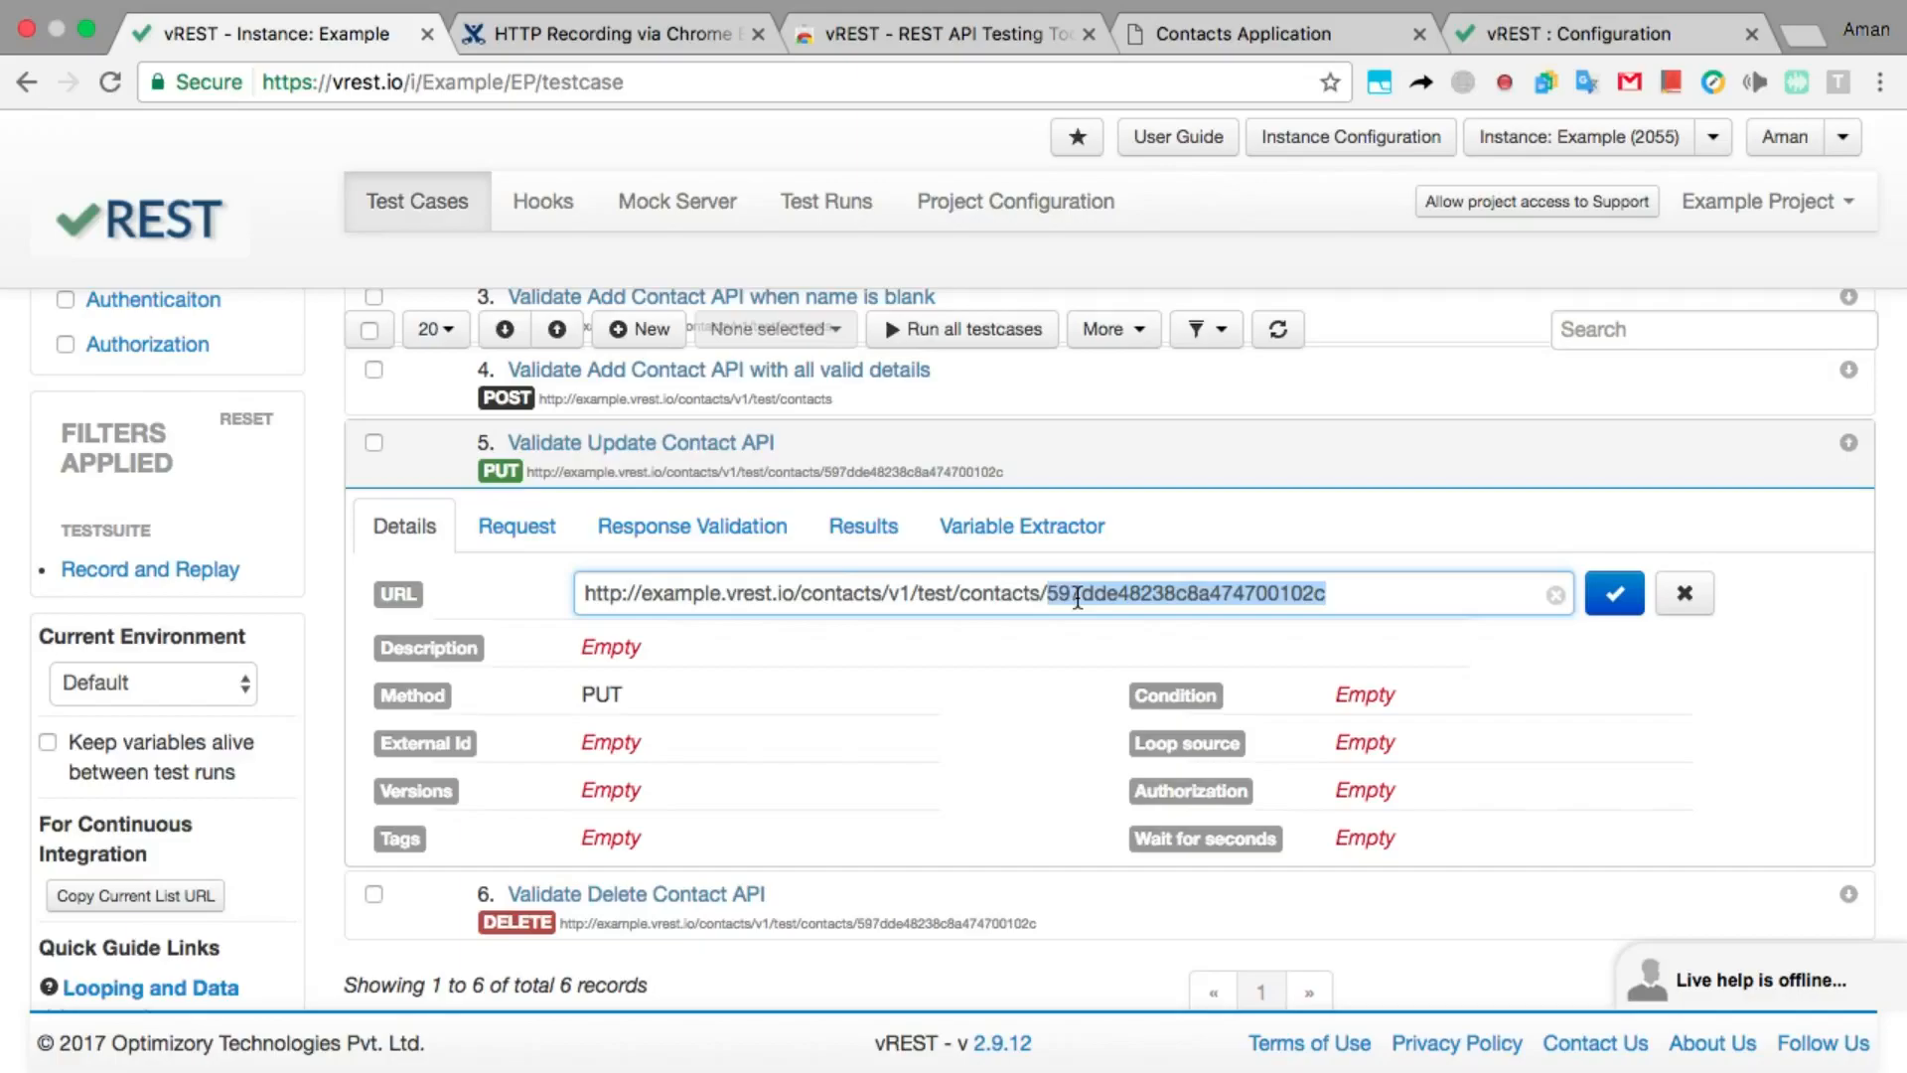
{"action": "scroll", "coordinate": [1082, 586], "scroll_direction": "up", "scroll_amount": 3}
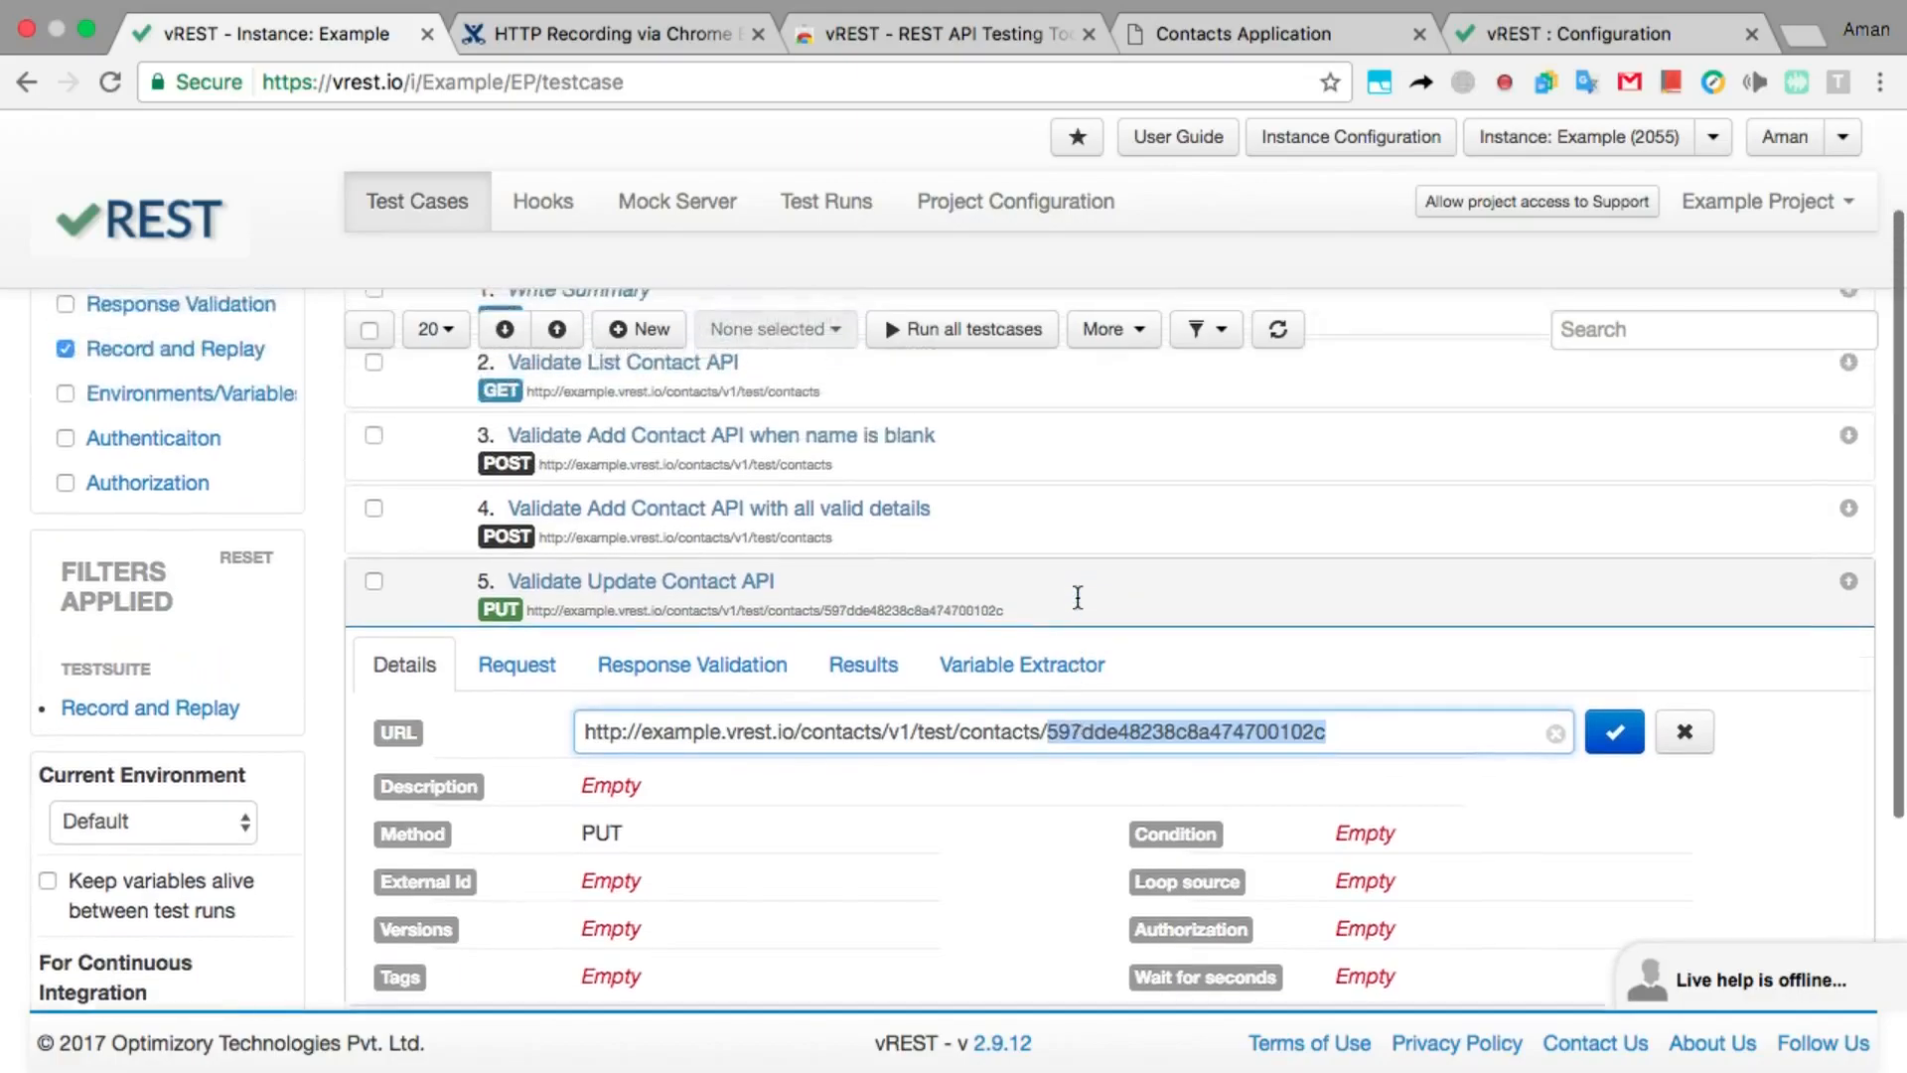
- Add a response variable contactId with path _id to the "Validate Add Contact API with all valid details" test case
{"action": "left_click", "coordinate": [1107, 550]}
{"action": "left_click", "coordinate": [1067, 608]}
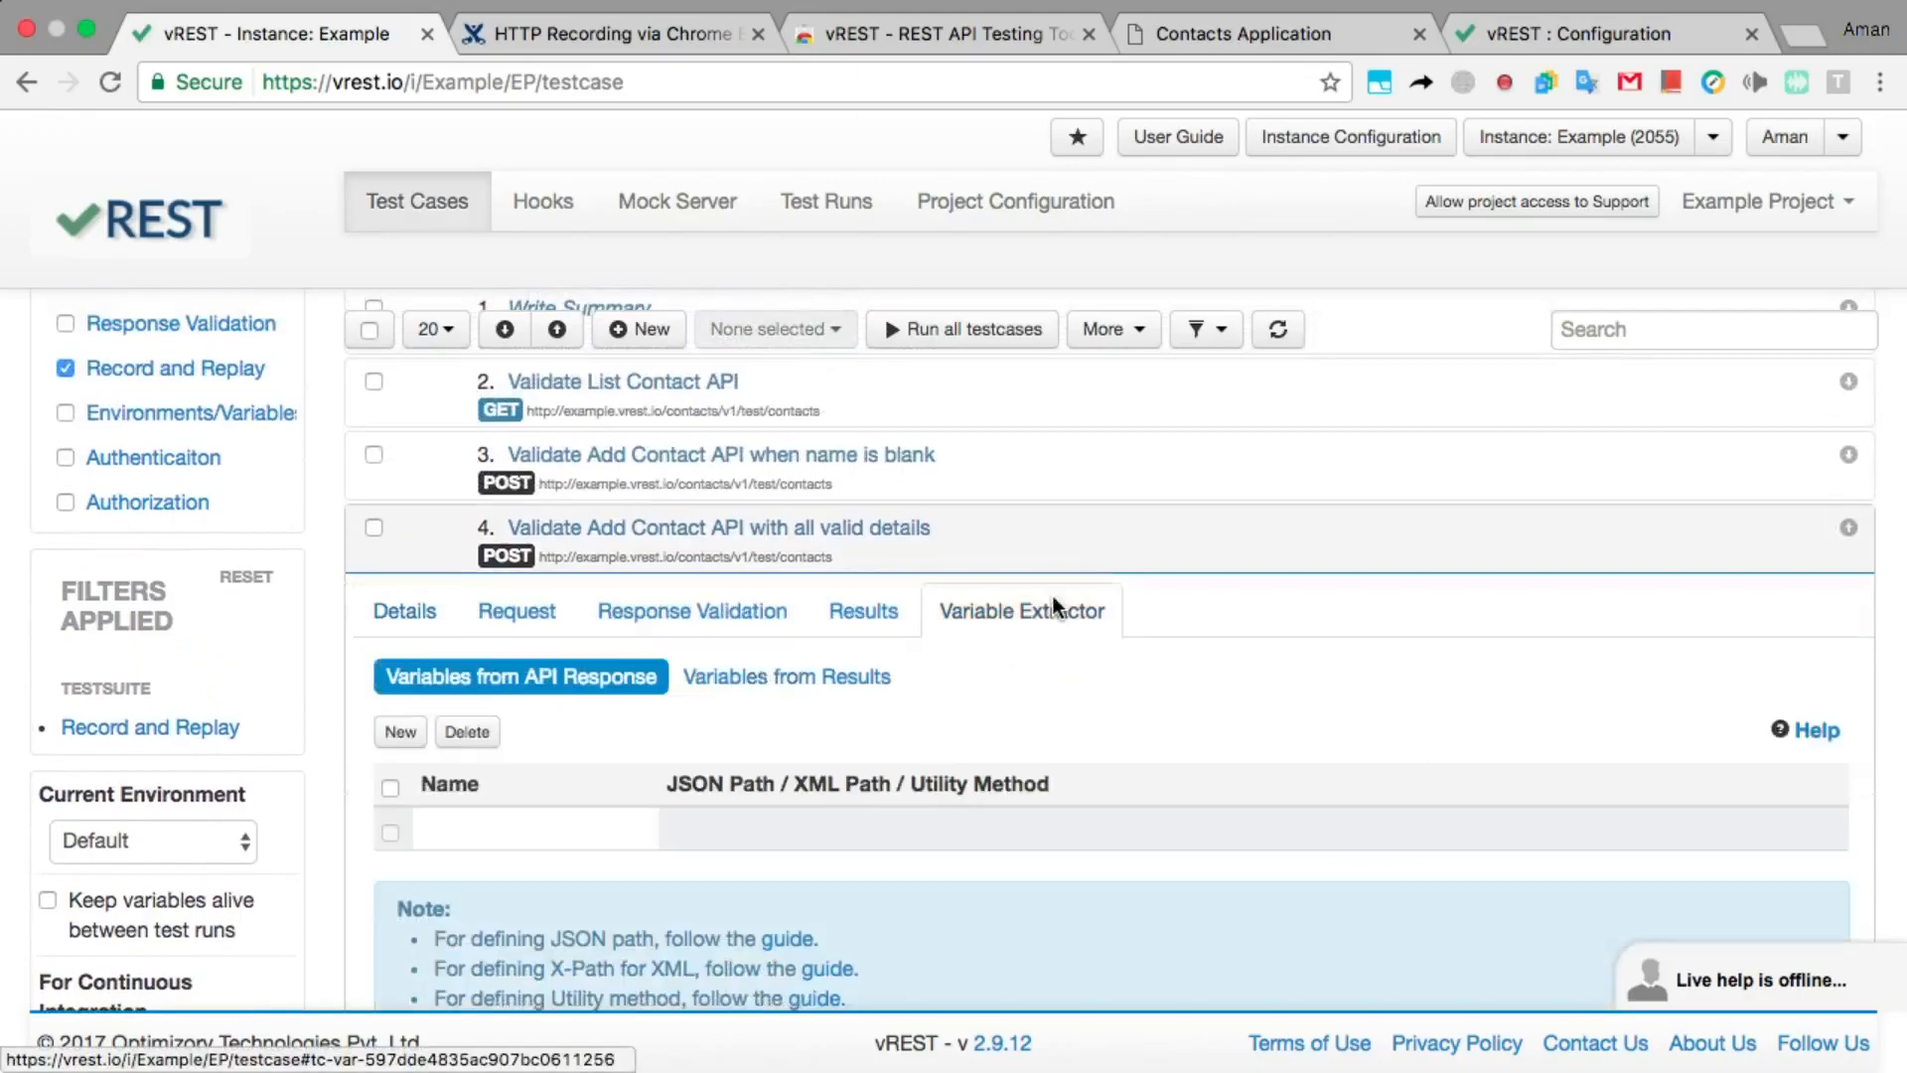
{"action": "left_click", "coordinate": [537, 828]}
{"action": "type", "text": "contactId"}
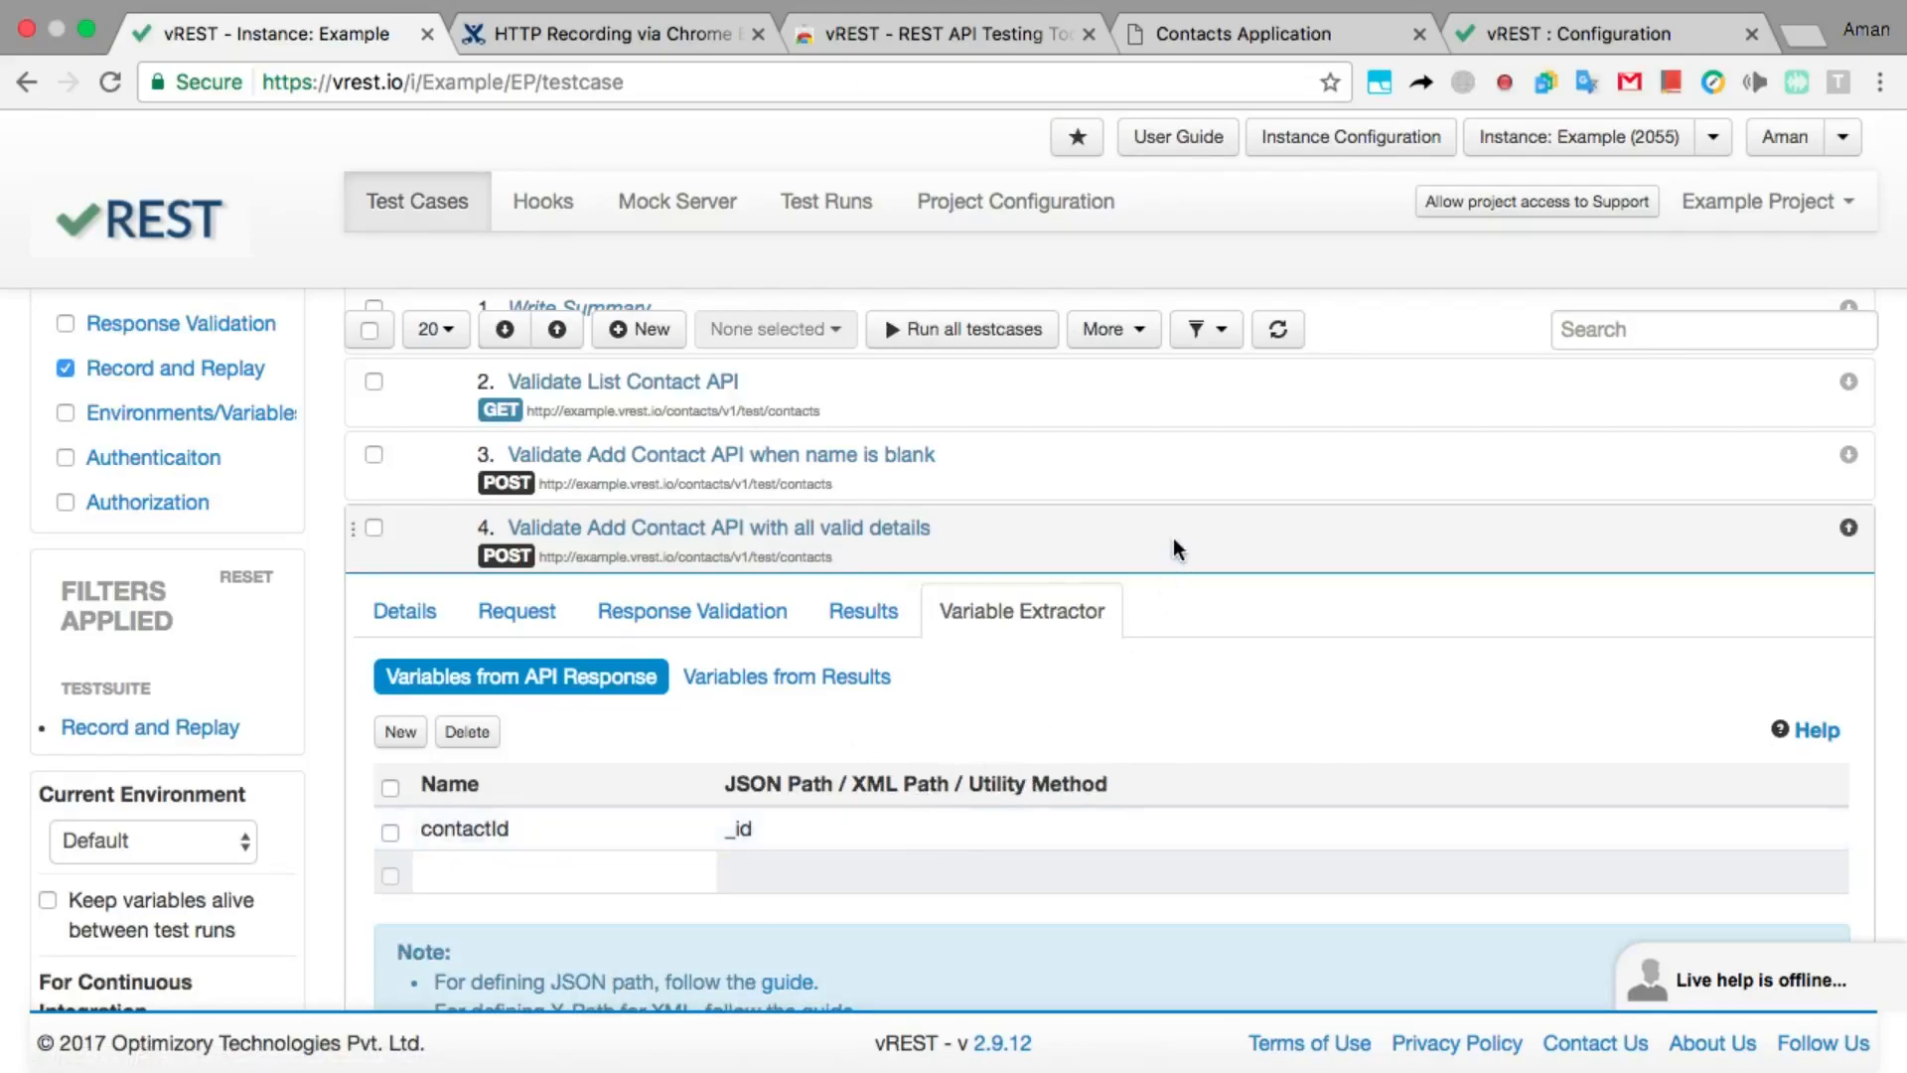
- Replace the hard-coded contact ID in the "Validate Update Contact API" URL with {{contactId}} and save it
{"action": "left_click", "coordinate": [1143, 747]}
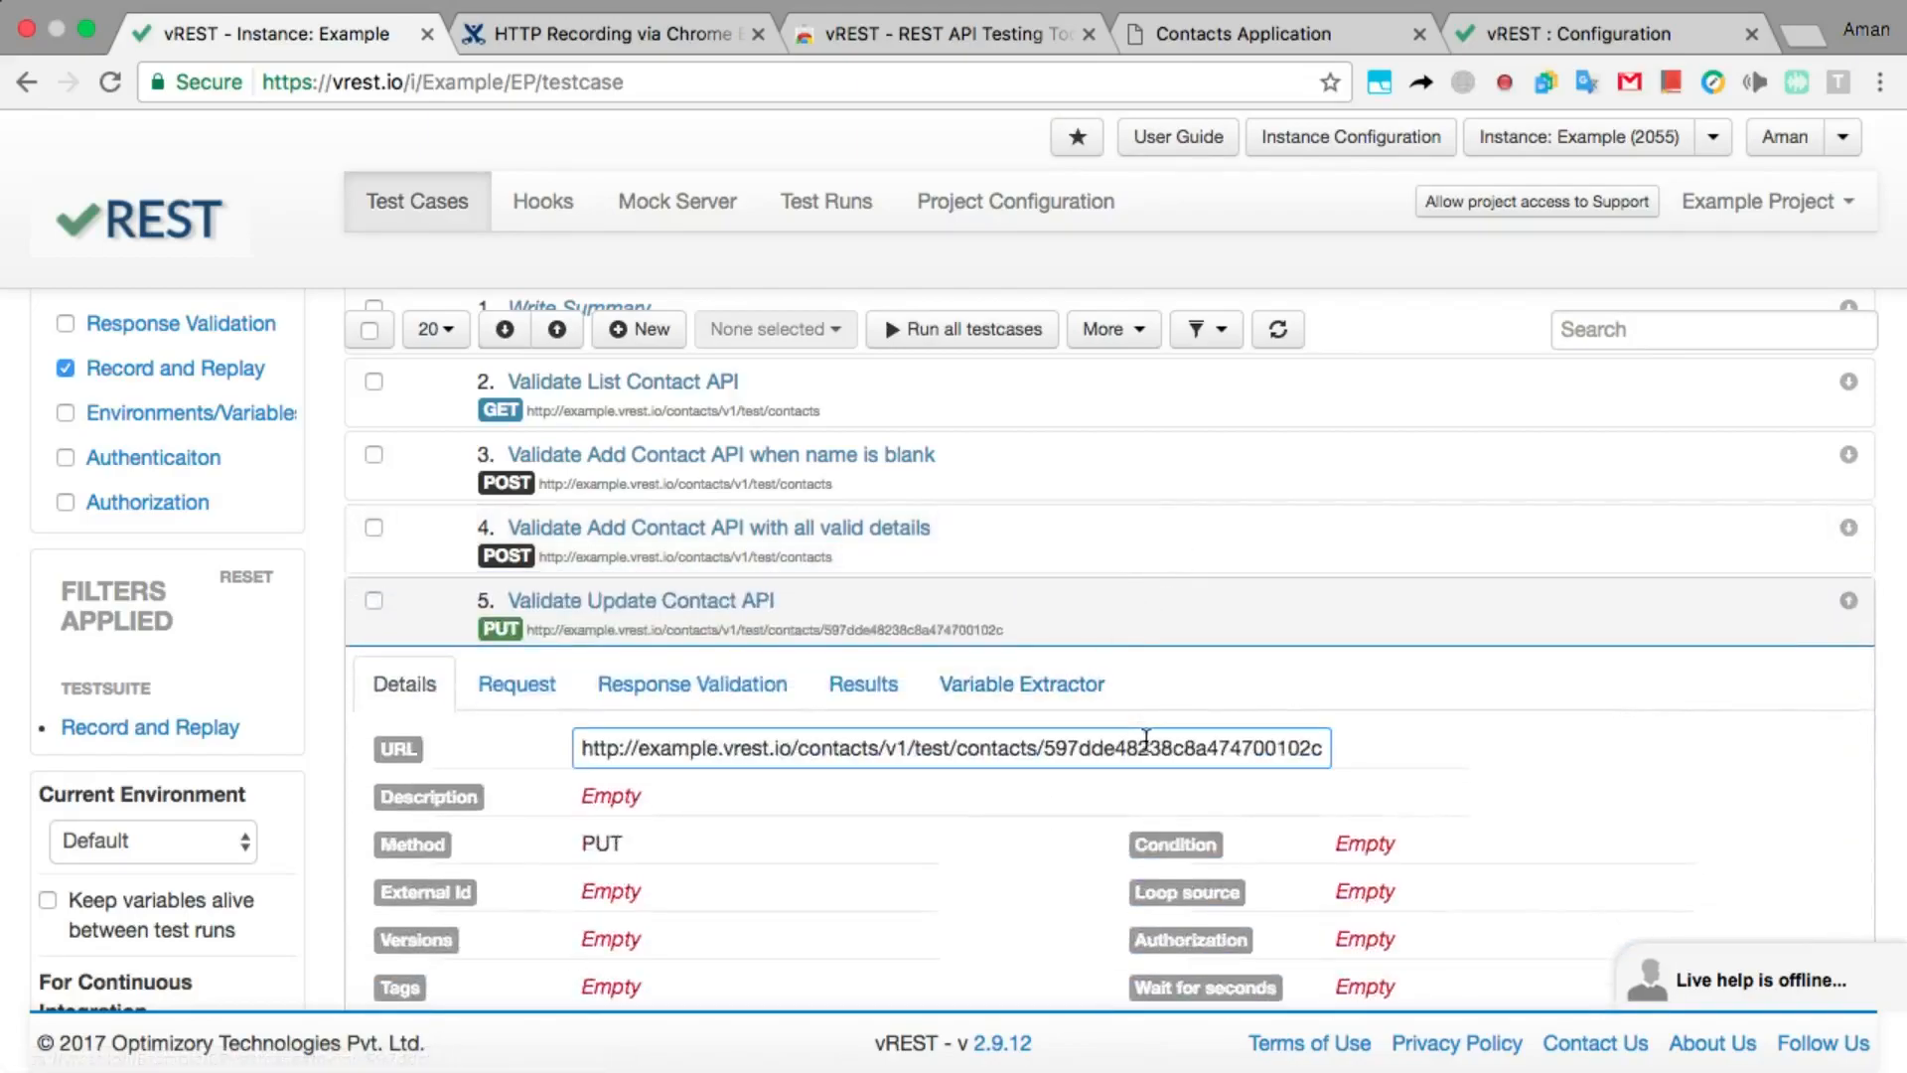
{"action": "double_click", "coordinate": [1146, 751]}
{"action": "type", "text": "{{}}"}
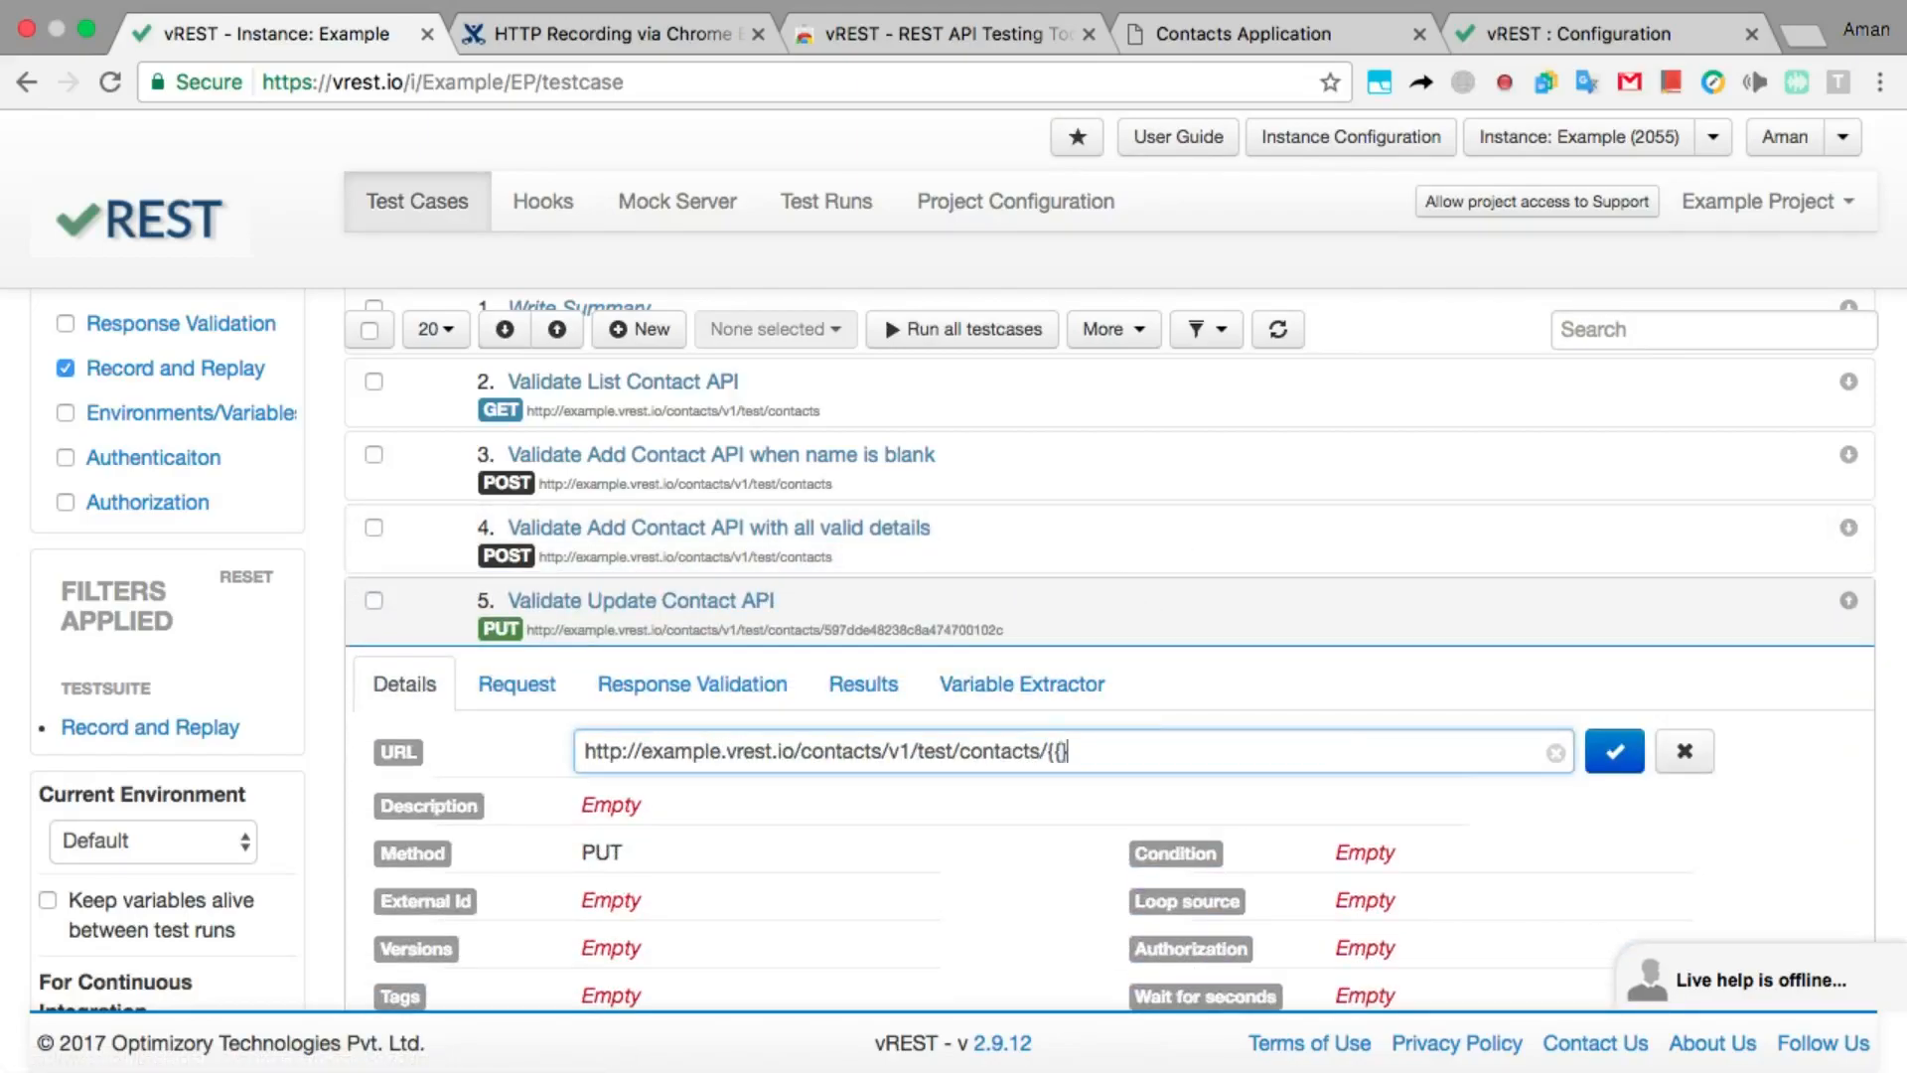
{"action": "key", "text": "Left"}
{"action": "key", "text": "Left"}
{"action": "type", "text": "contactId"}
{"action": "key", "text": "Return"}
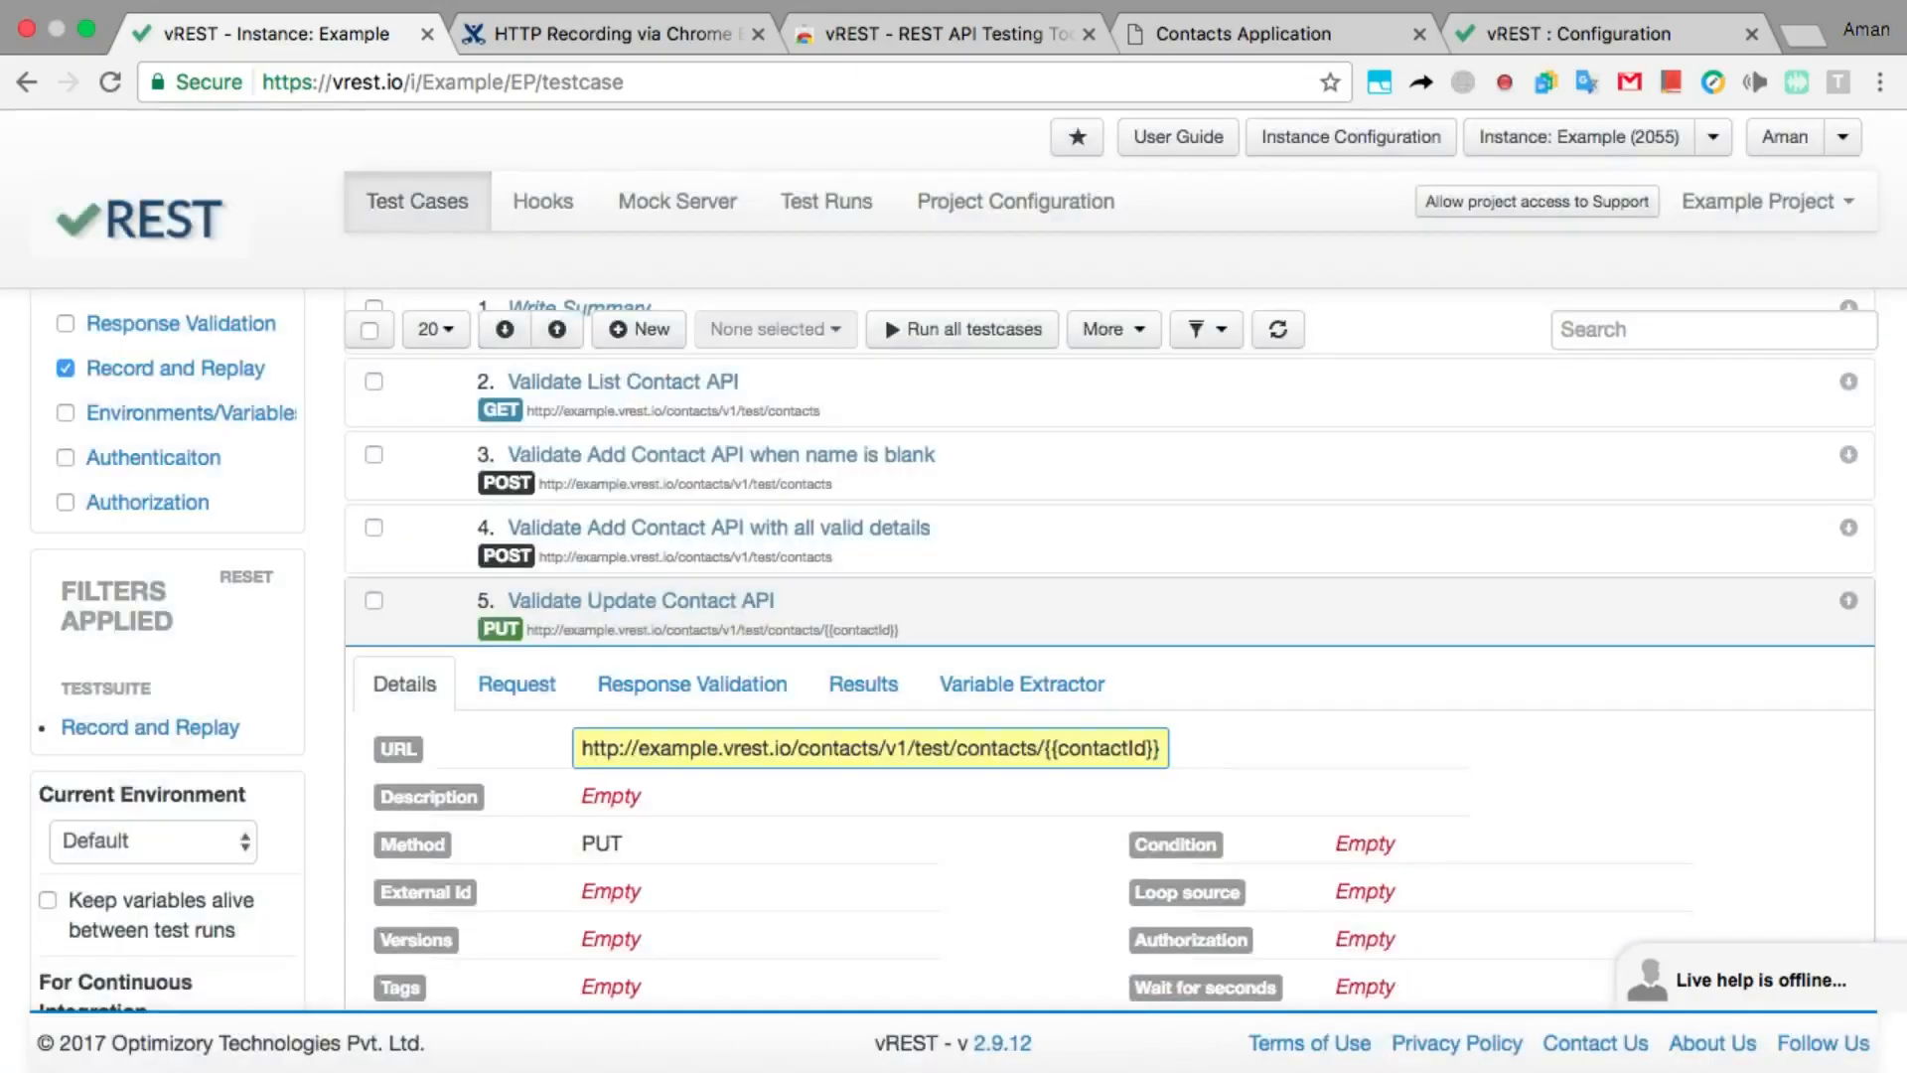
- Replace the hard-coded contact ID in the "Validate Delete Contact API" URL with {{contactId}} and save it
{"action": "scroll", "coordinate": [1294, 810], "scroll_direction": "down", "scroll_amount": 6}
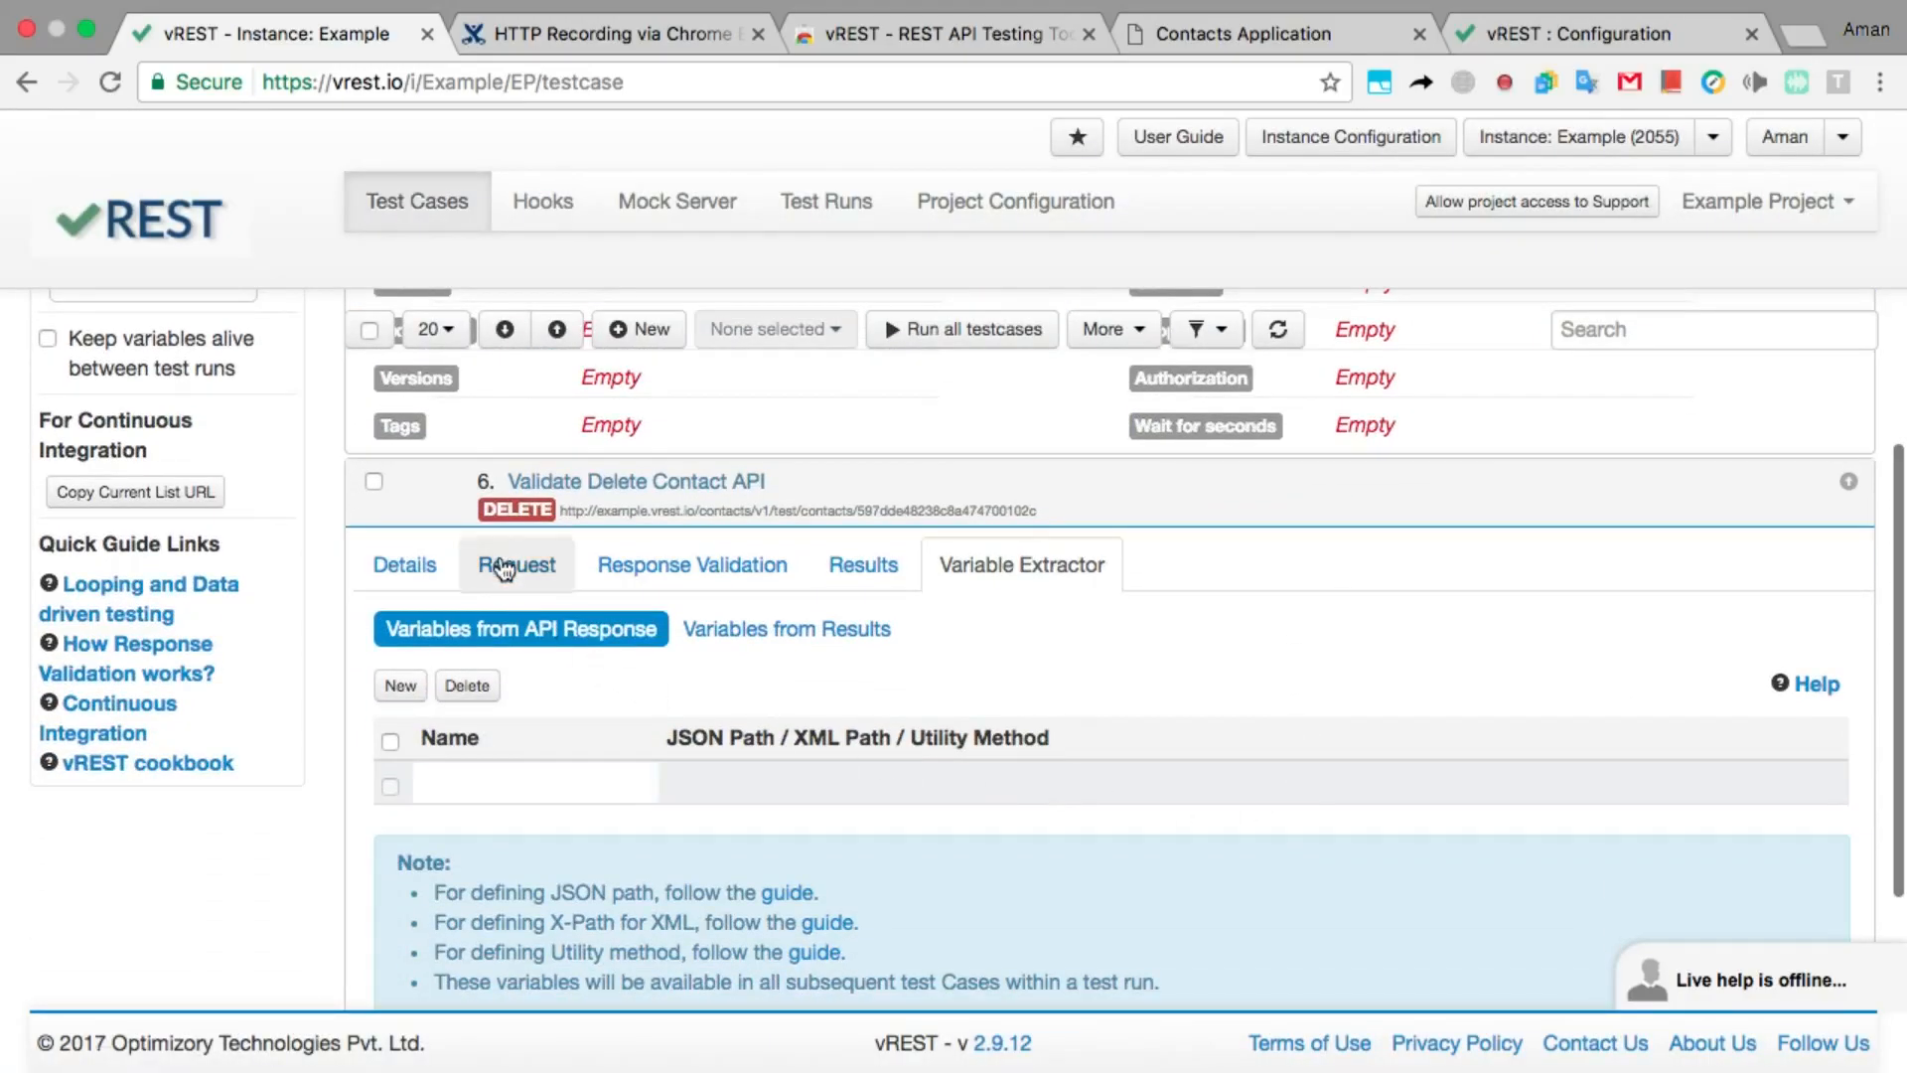
{"action": "left_click", "coordinate": [409, 565]}
{"action": "left_click", "coordinate": [1107, 636]}
{"action": "double_click", "coordinate": [1121, 625]}
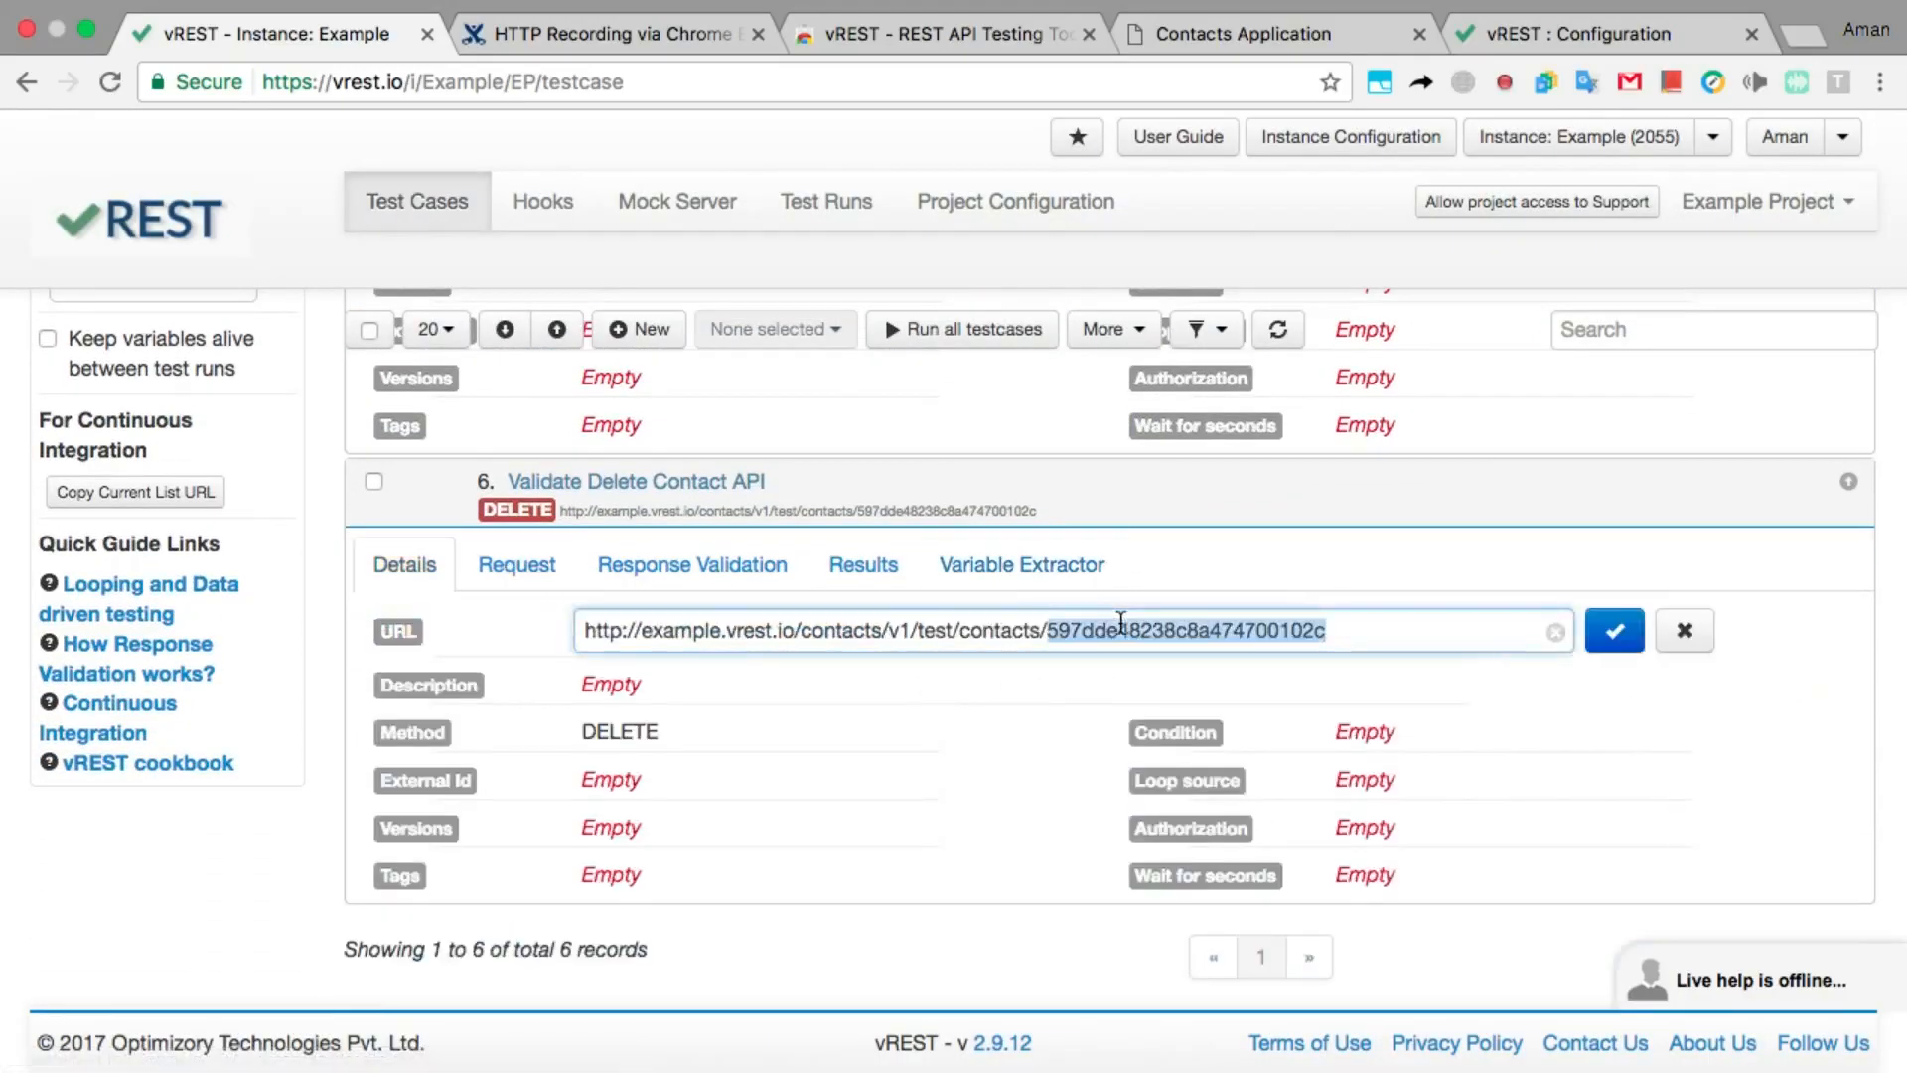
{"action": "type", "text": "{{contactId}}"}
{"action": "key", "text": "Return"}
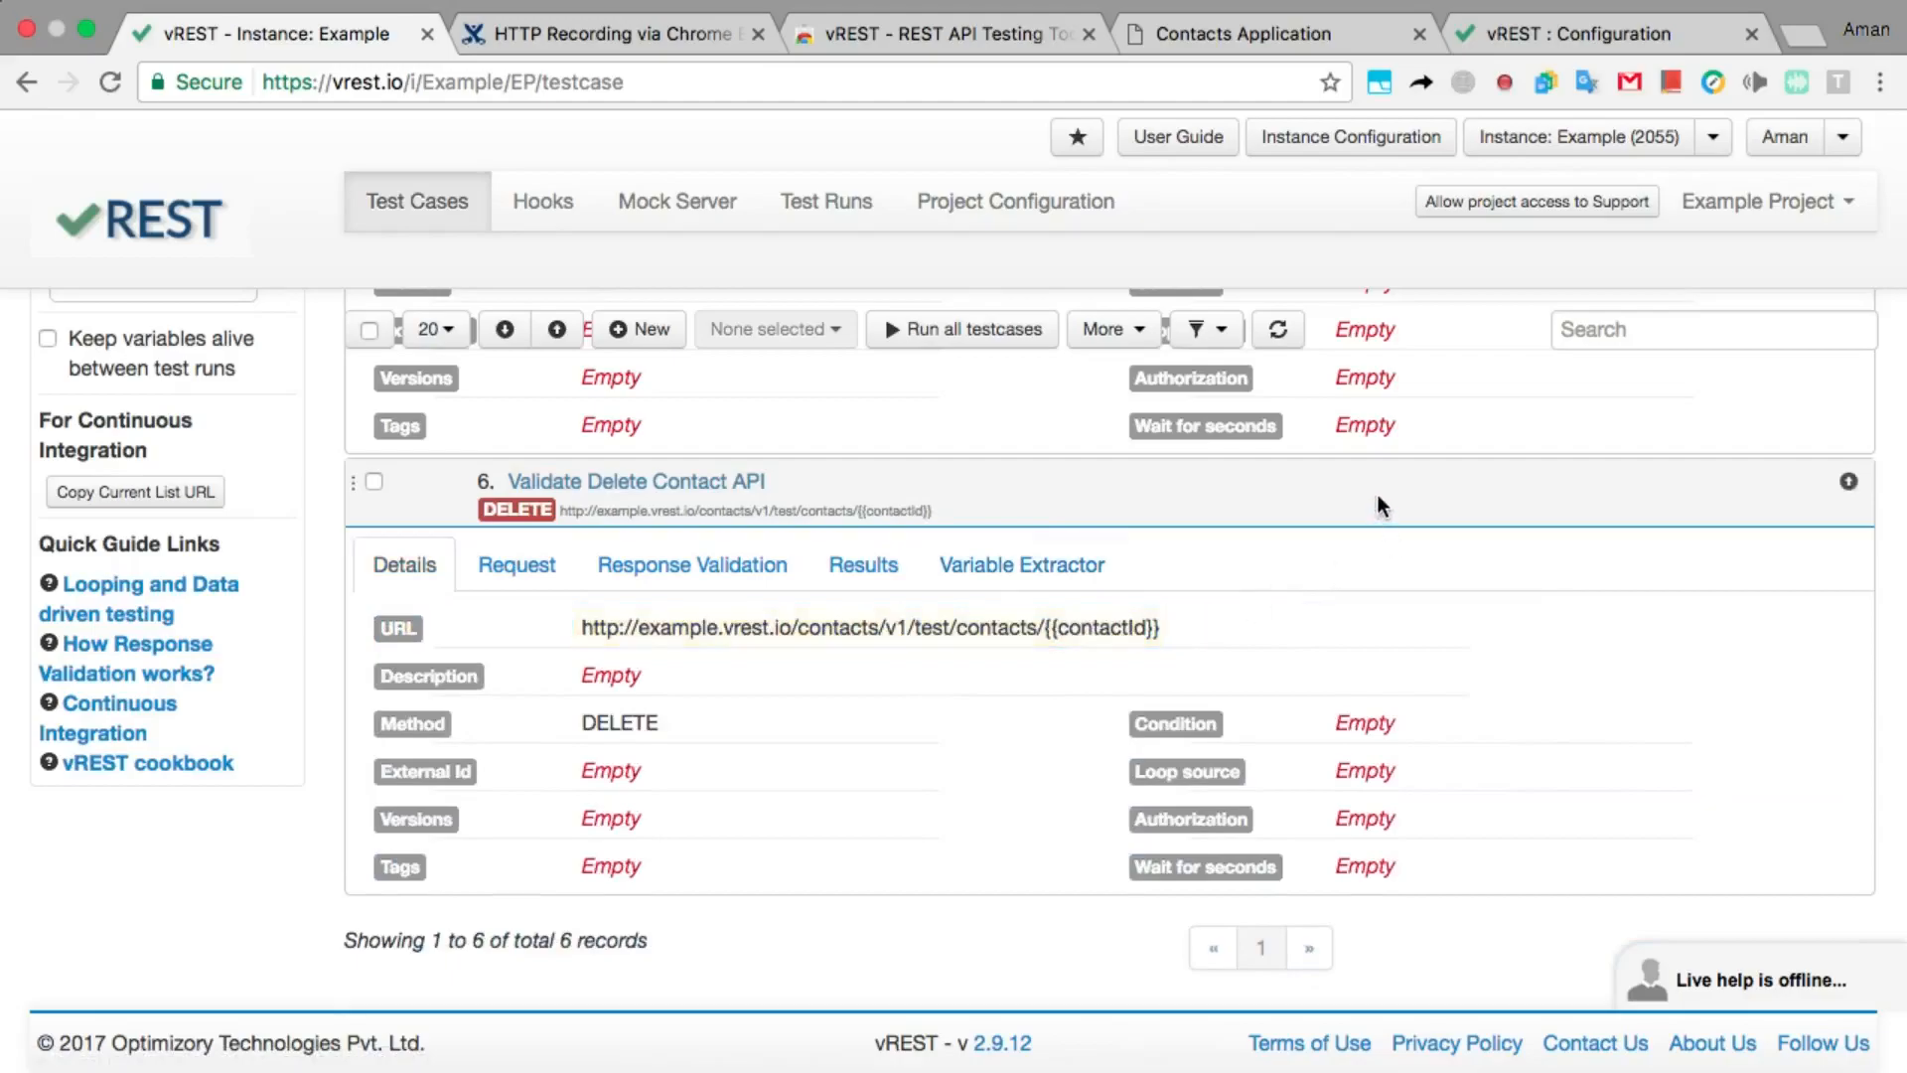
- Collapse the expanded test cases and run the five recorded contact API test cases, leaving out the empty first one
{"action": "left_click", "coordinate": [1379, 497]}
{"action": "scroll", "coordinate": [1379, 496], "scroll_direction": "up", "scroll_amount": 3}
{"action": "left_click", "coordinate": [1376, 493]}
{"action": "scroll", "coordinate": [1375, 491], "scroll_direction": "up", "scroll_amount": 3}
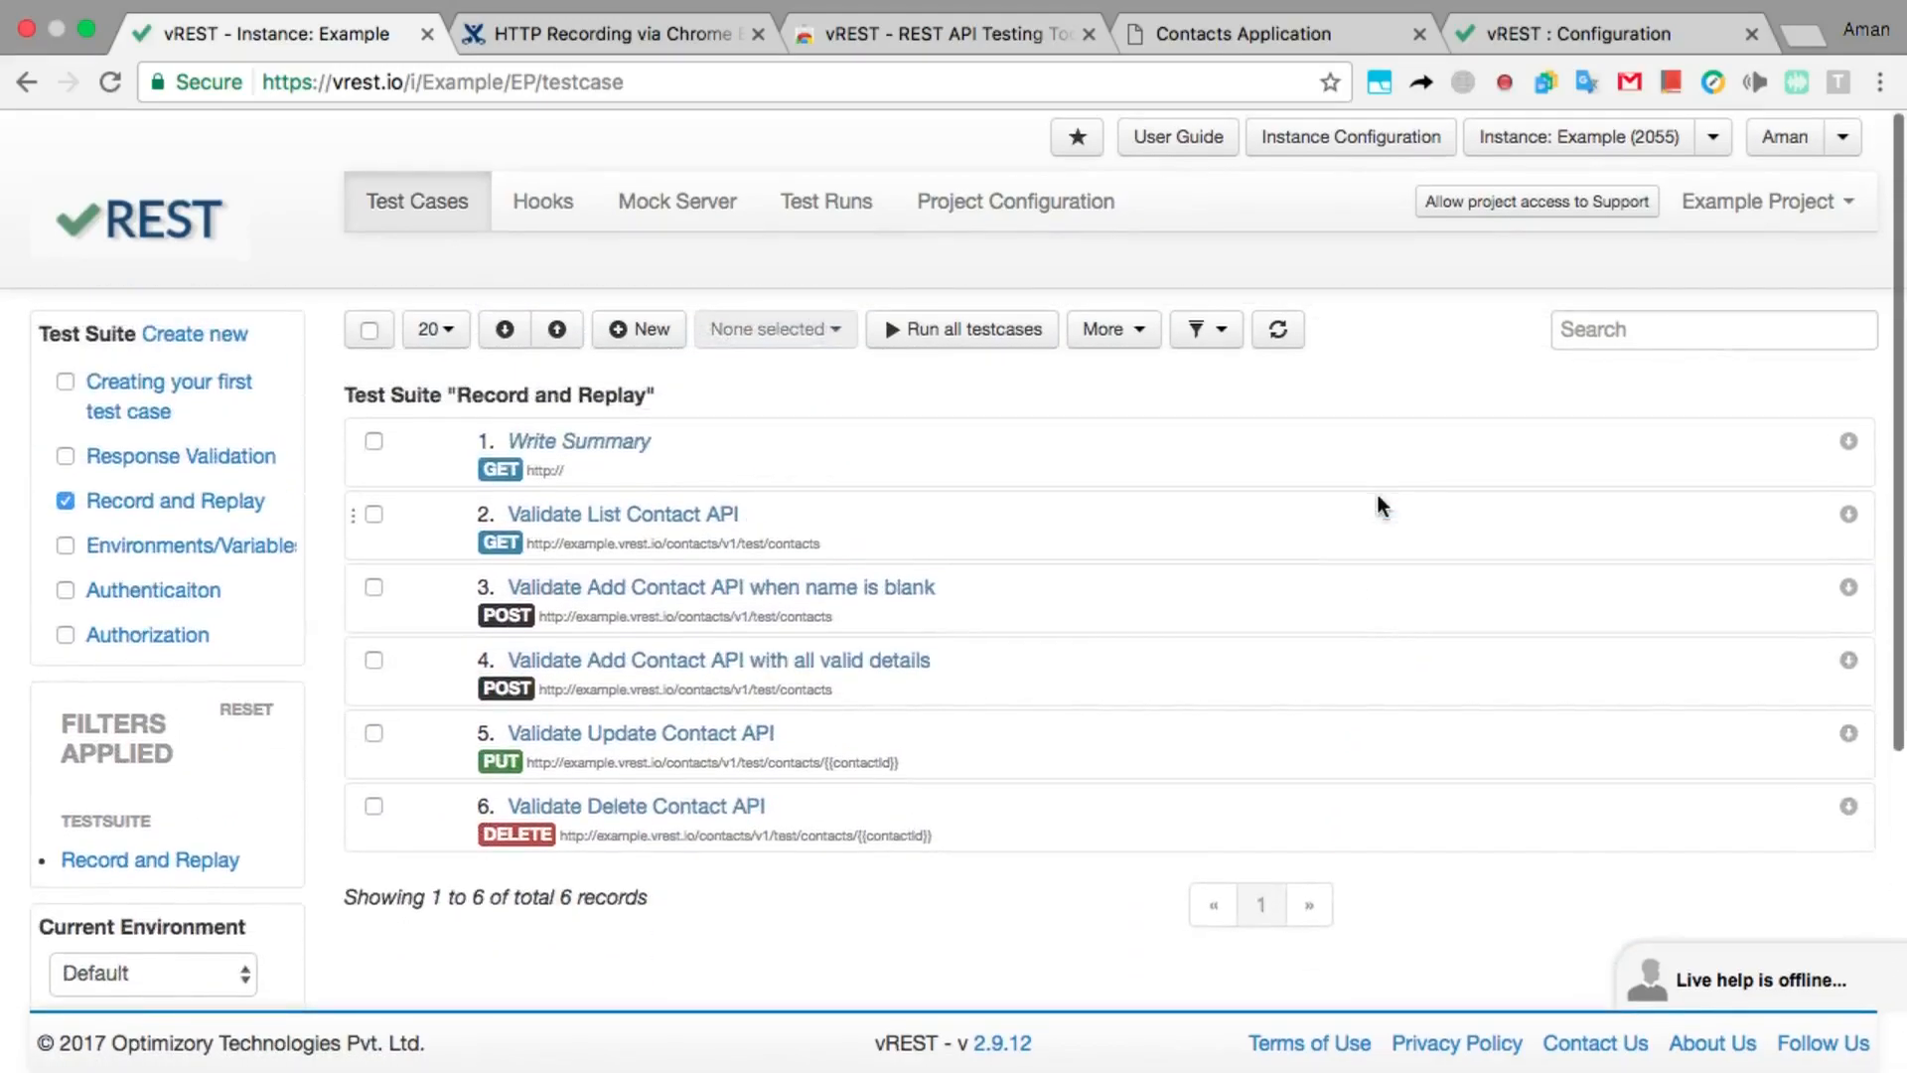
{"action": "left_click", "coordinate": [971, 339]}
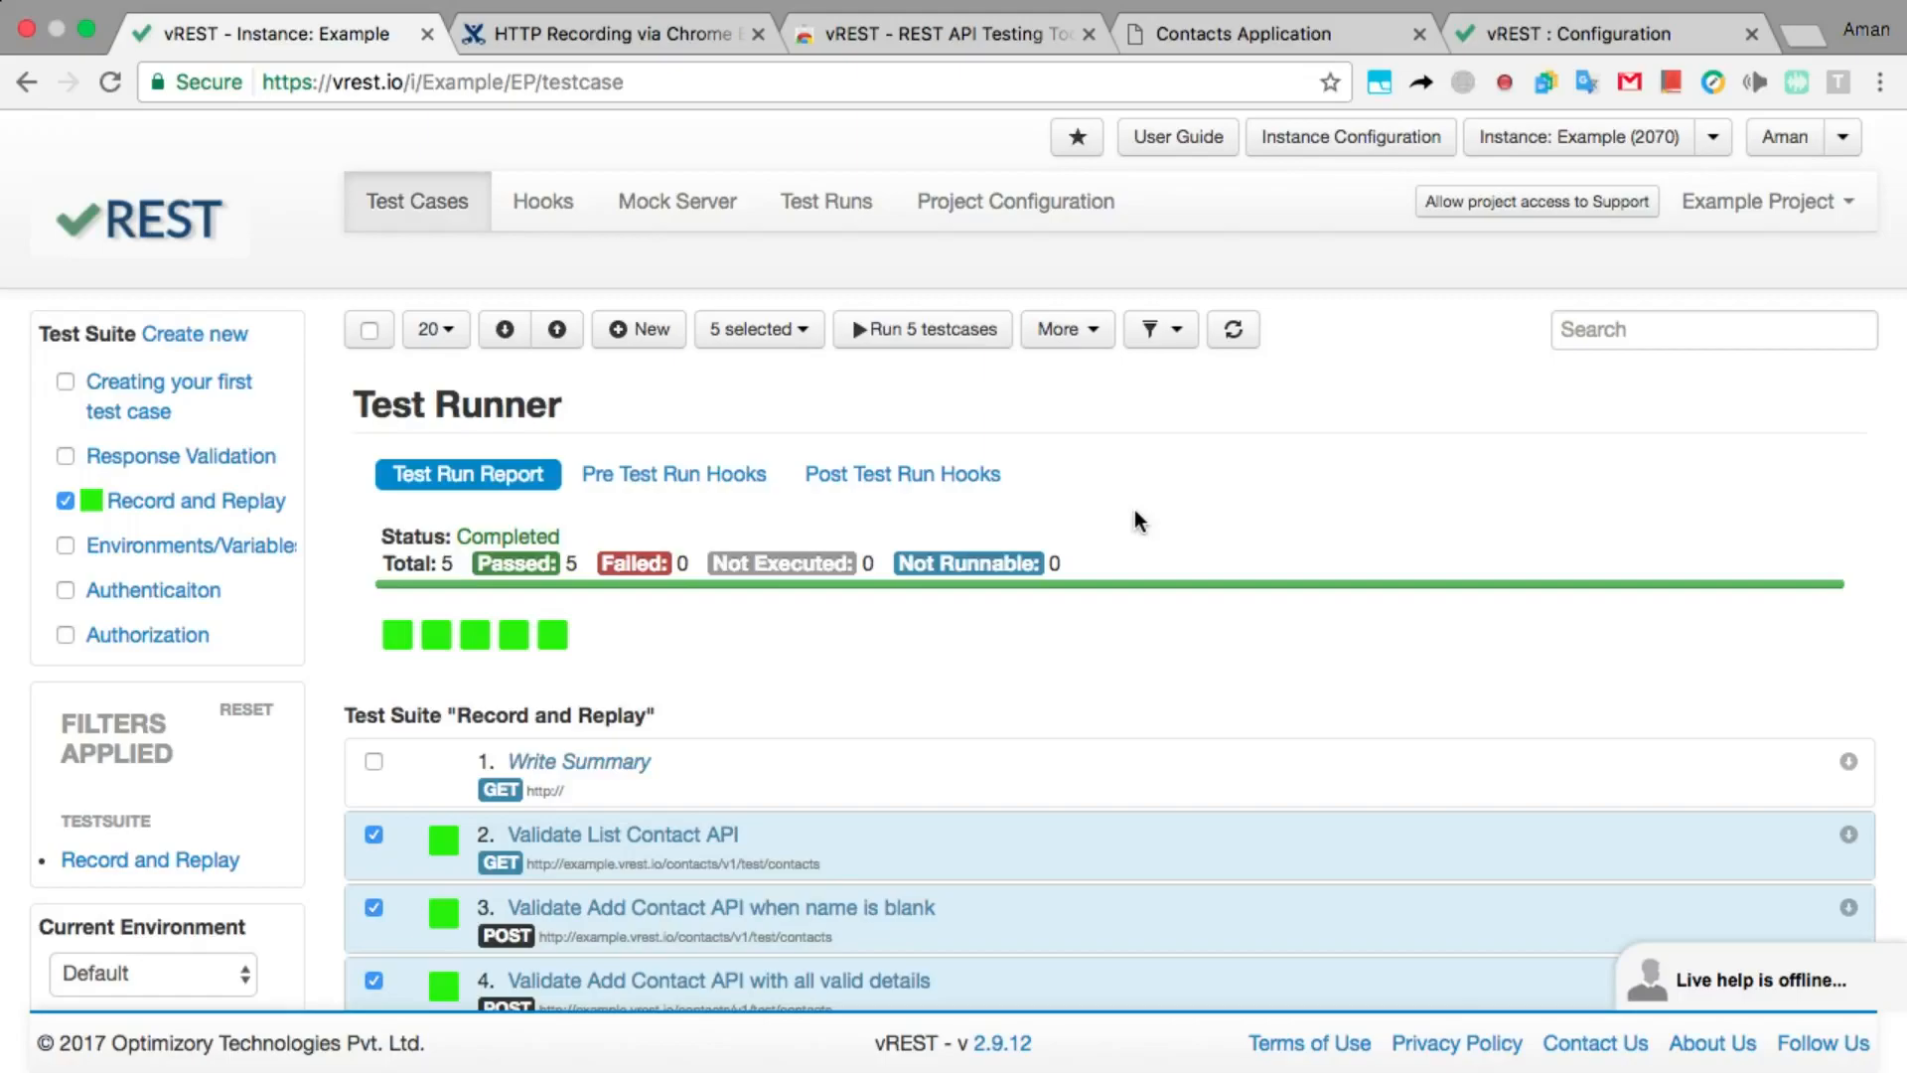
- Switch to the vREST documentation and look over its "HTTP Recording via Chrome Extension" cookbook section
{"action": "left_click", "coordinate": [656, 49]}
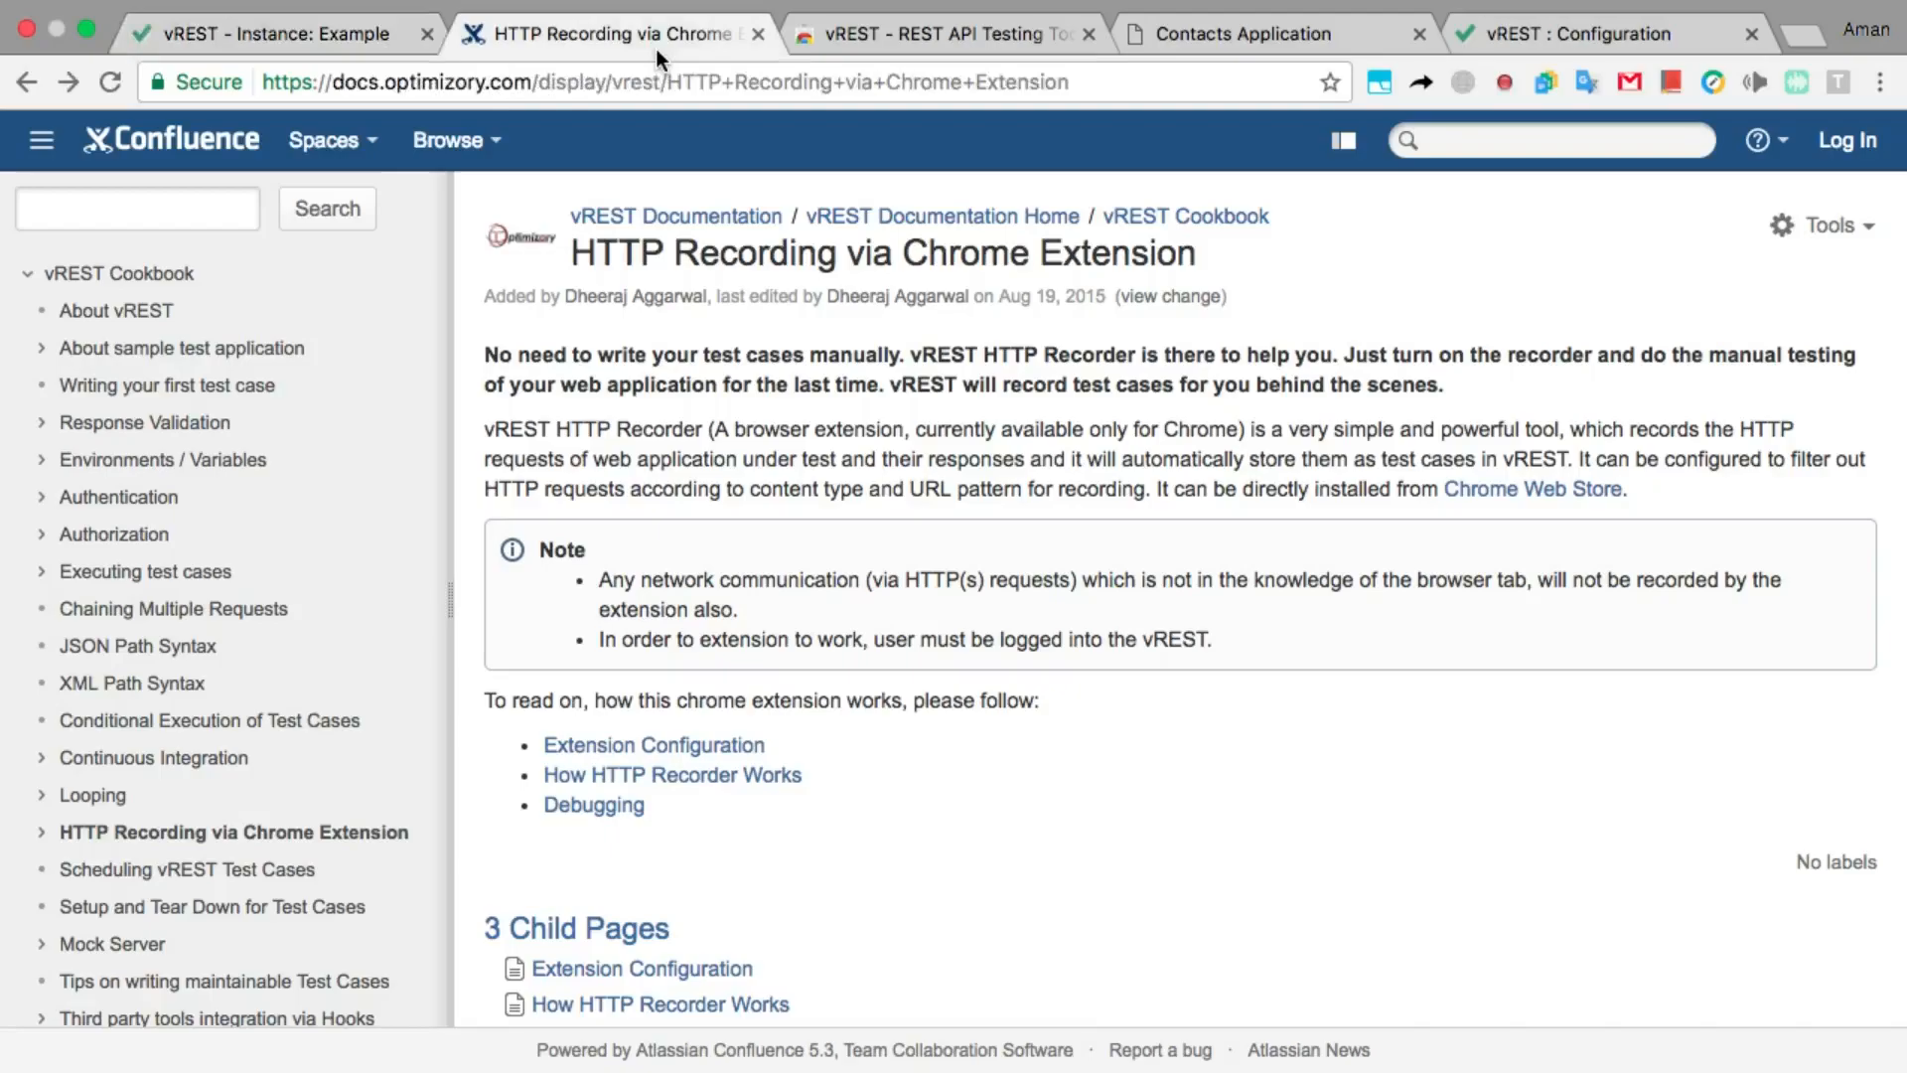
{"action": "scroll", "coordinate": [48, 850], "scroll_direction": "down", "scroll_amount": 3}
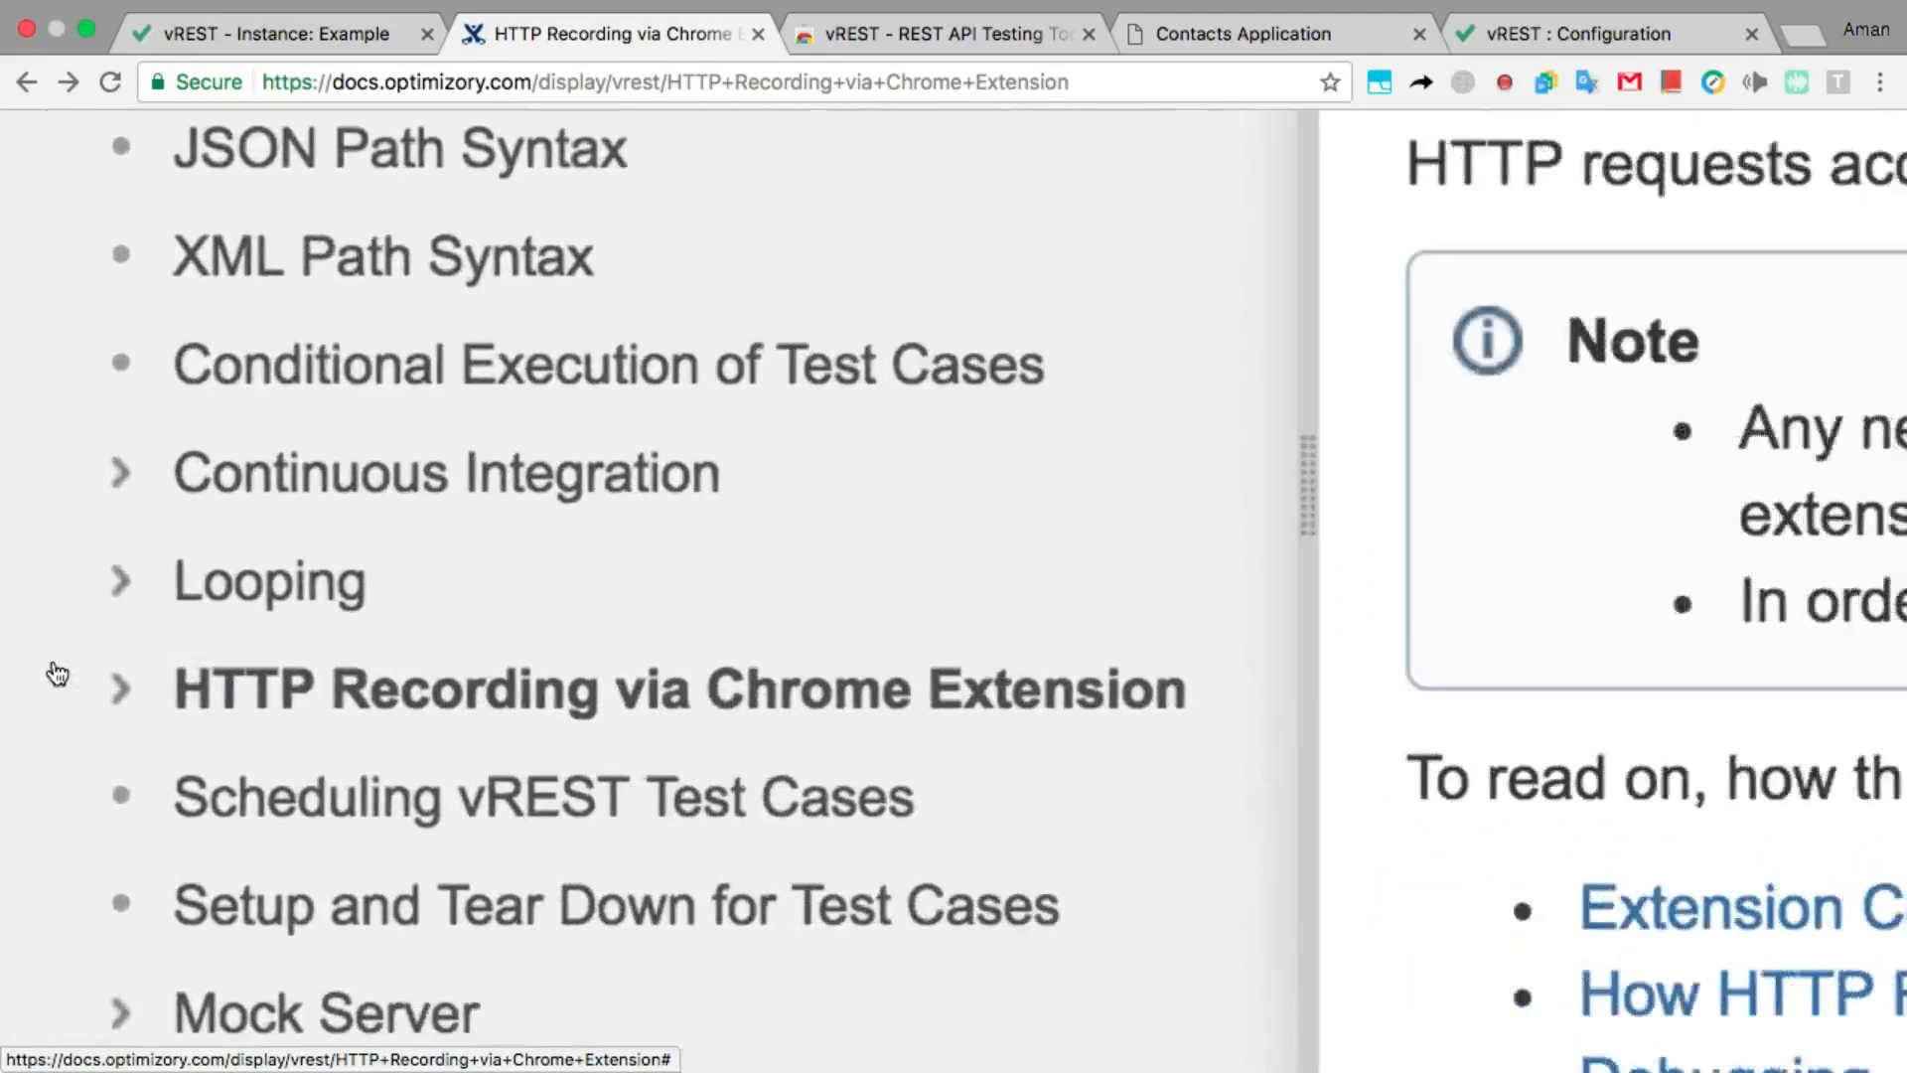
{"action": "scroll", "coordinate": [57, 675], "scroll_direction": "up", "scroll_amount": 1}
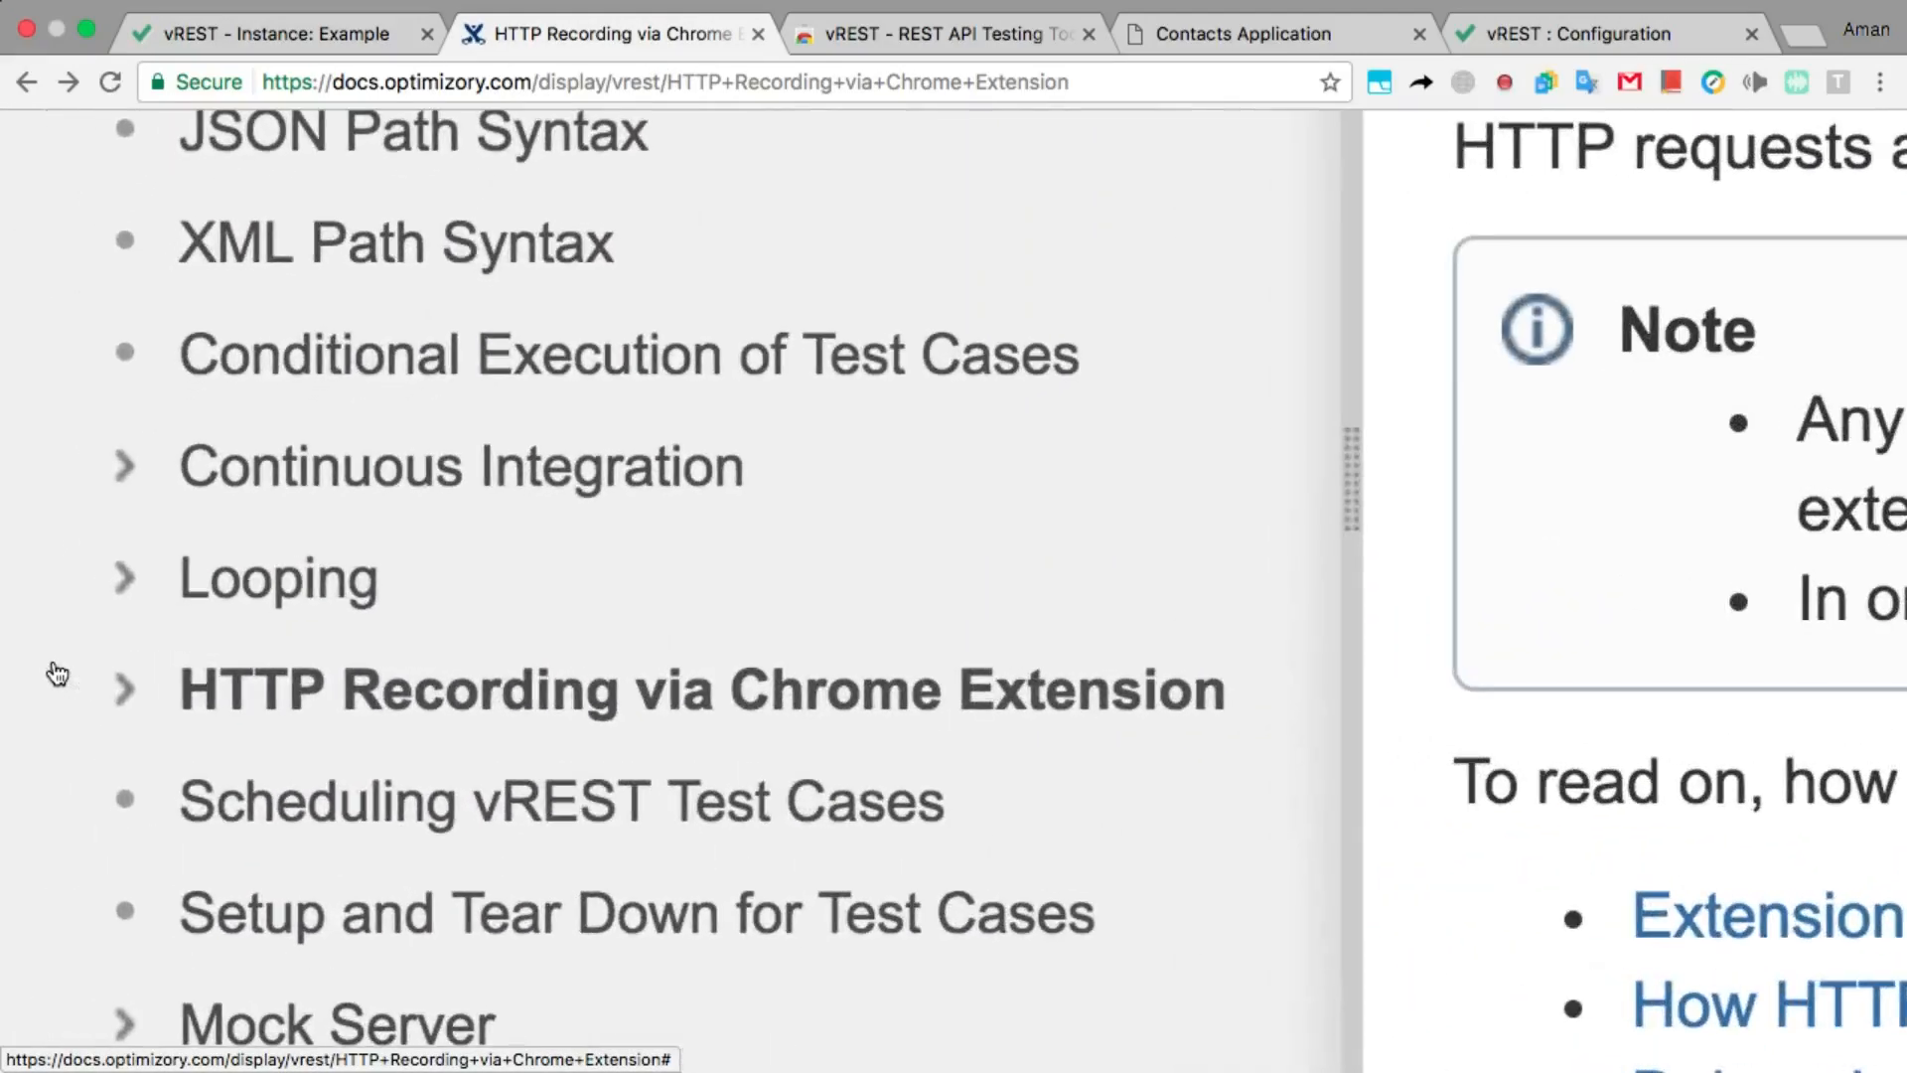